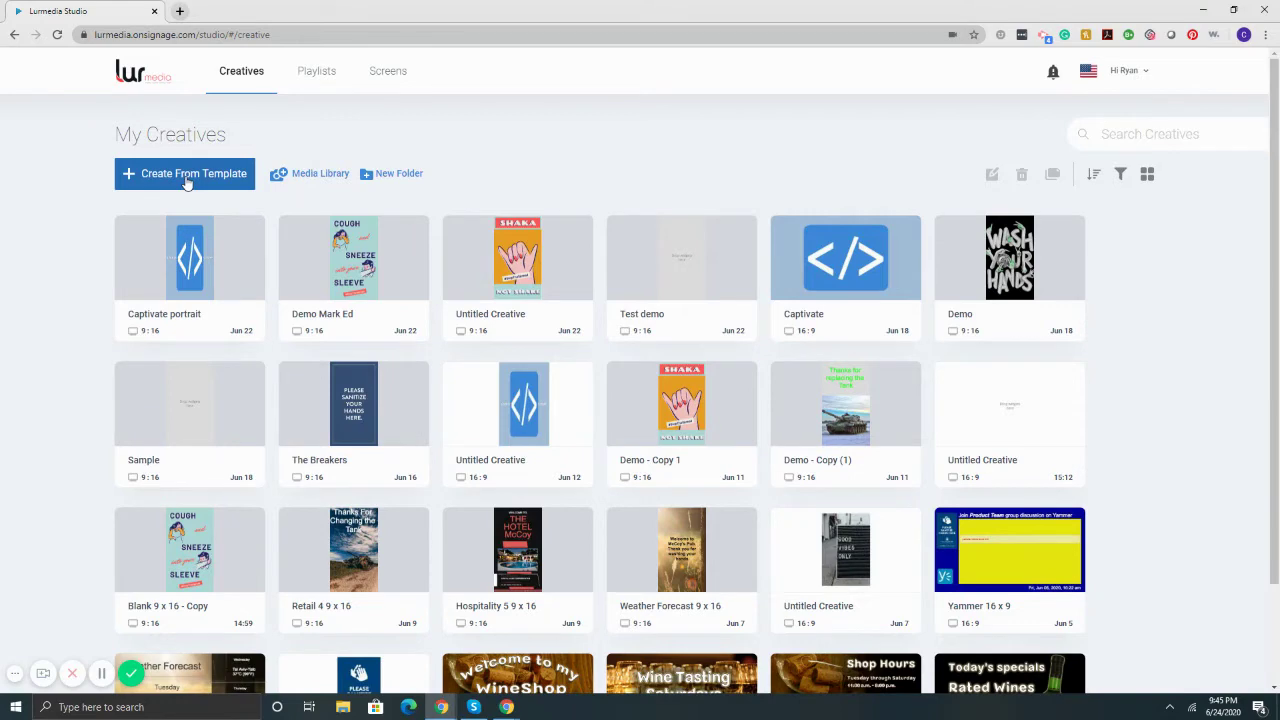
- Open the Media Library and view the file upload dialog, leaving it without choosing a file
left_click(318, 176)
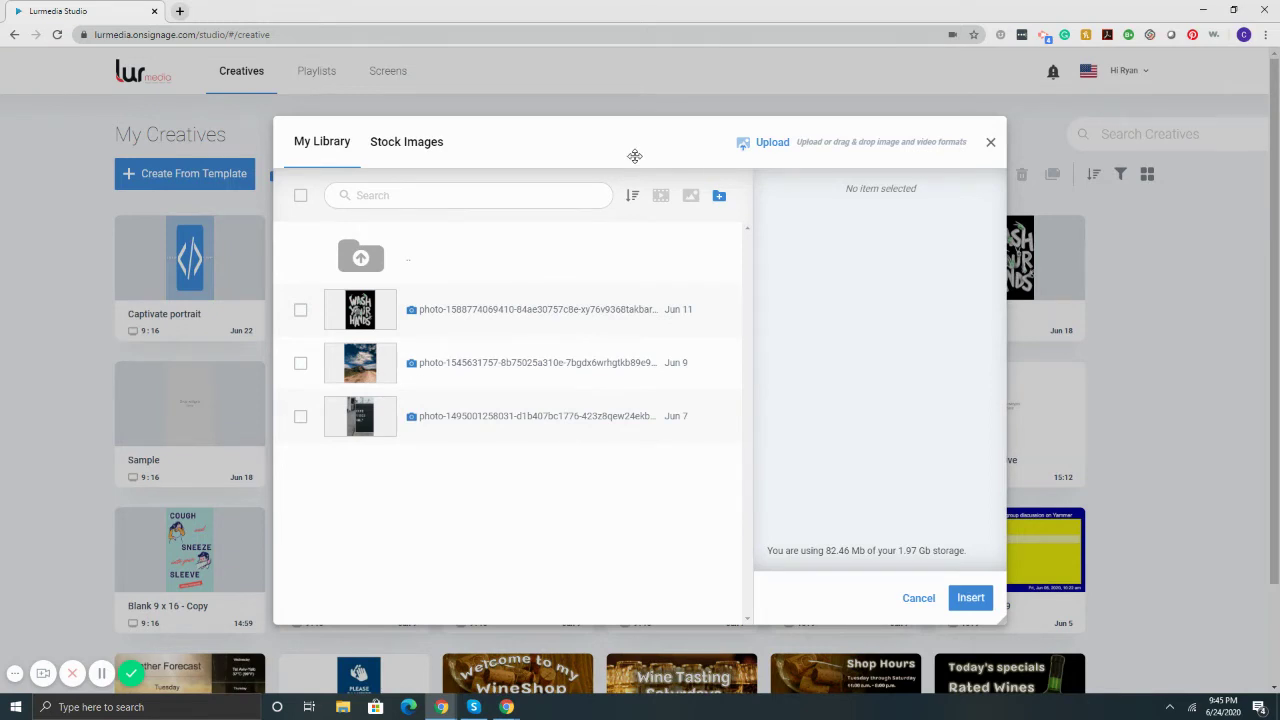
left_click(769, 149)
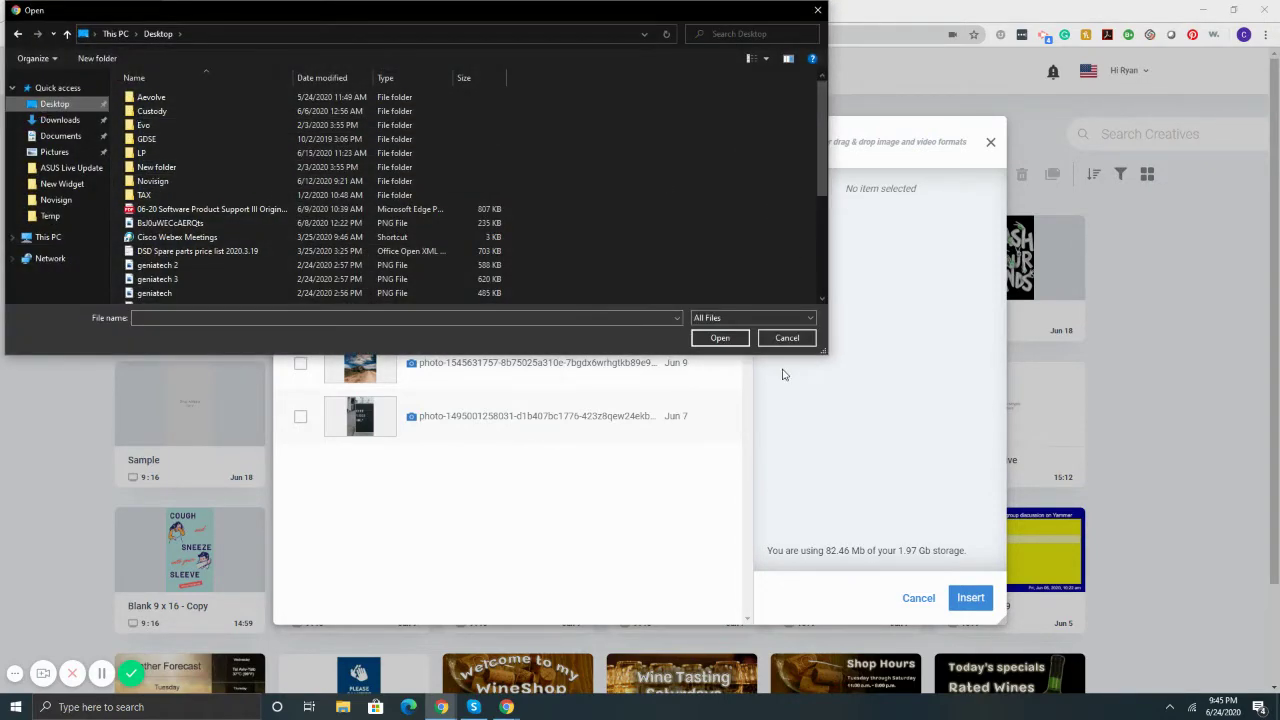
left_click(785, 338)
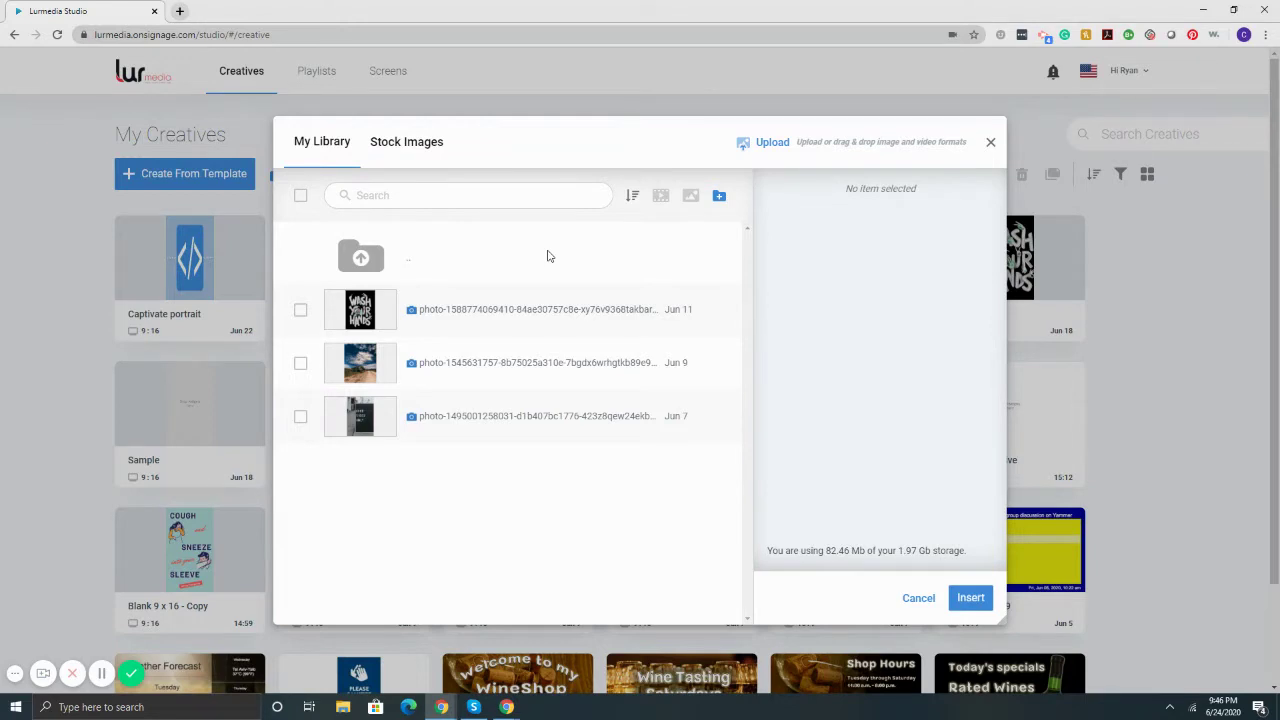
- Search the Pixabay stock photos for "business" and browse the images
left_click(425, 149)
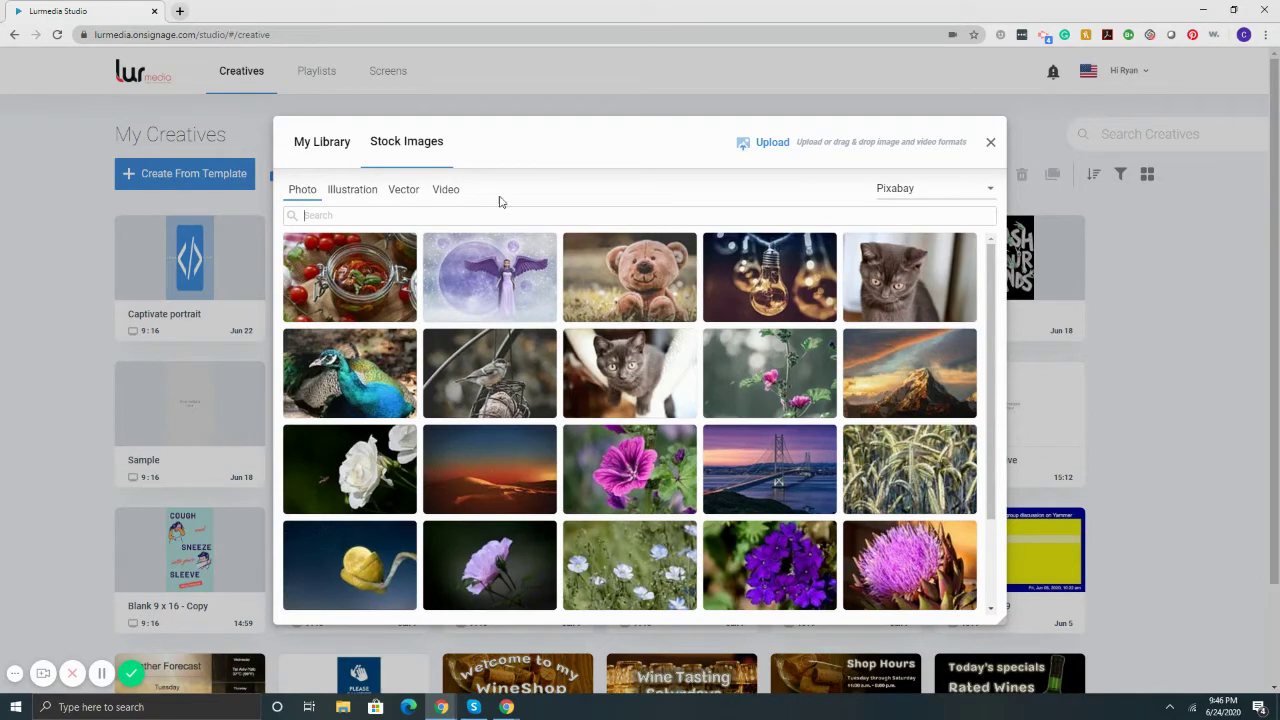
type("business")
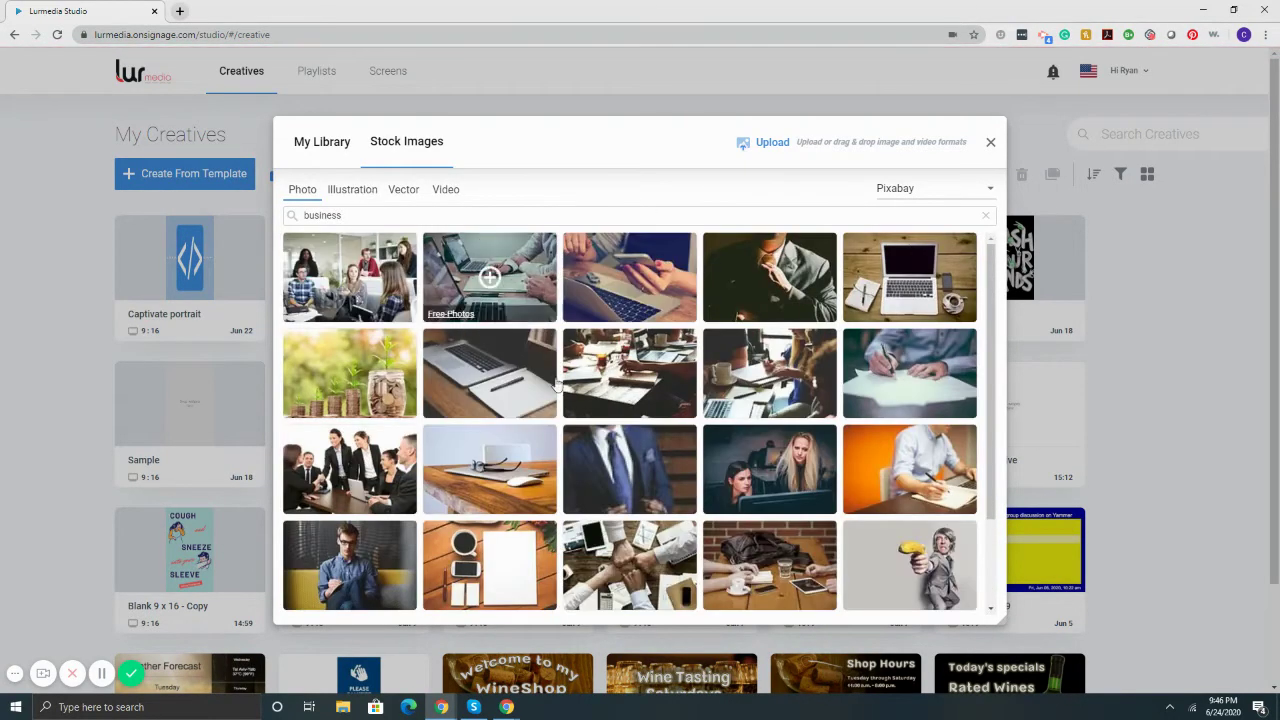
scroll(620, 355, "down", 5)
scroll(675, 397, "down", 10)
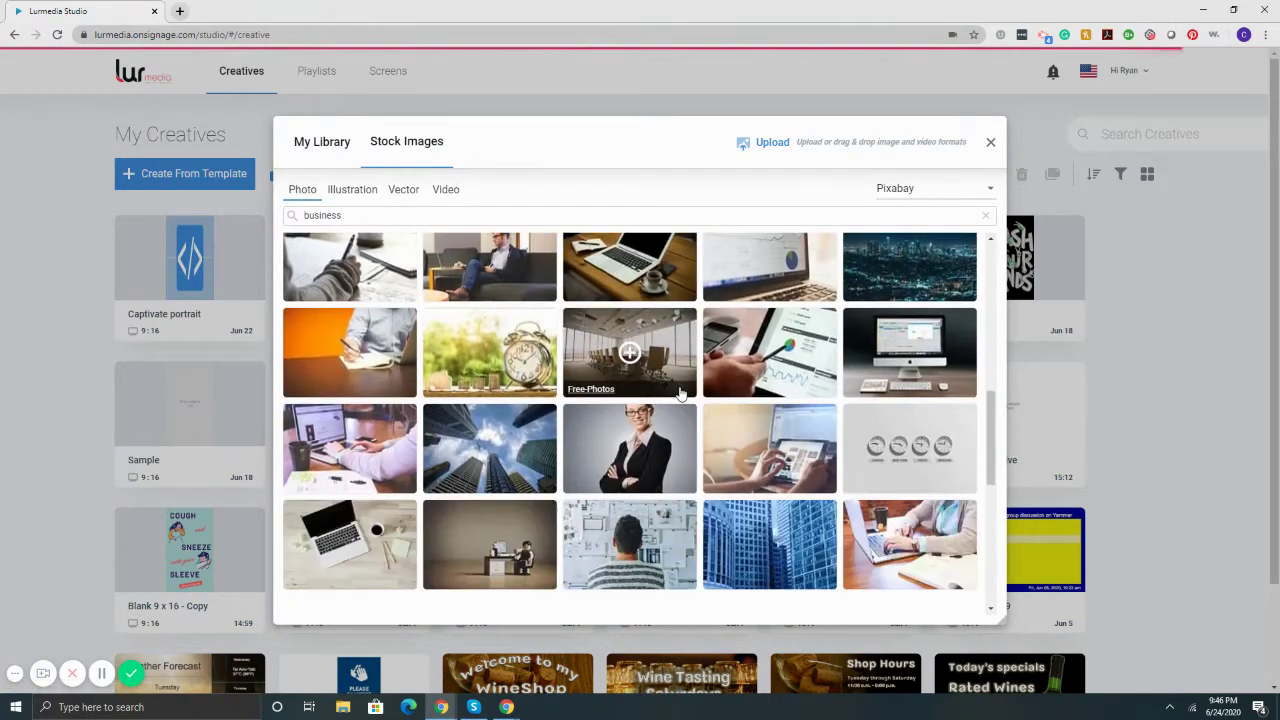
- Switch the stock image source to Unsplash and search it for "business"
left_click(936, 189)
left_click(900, 217)
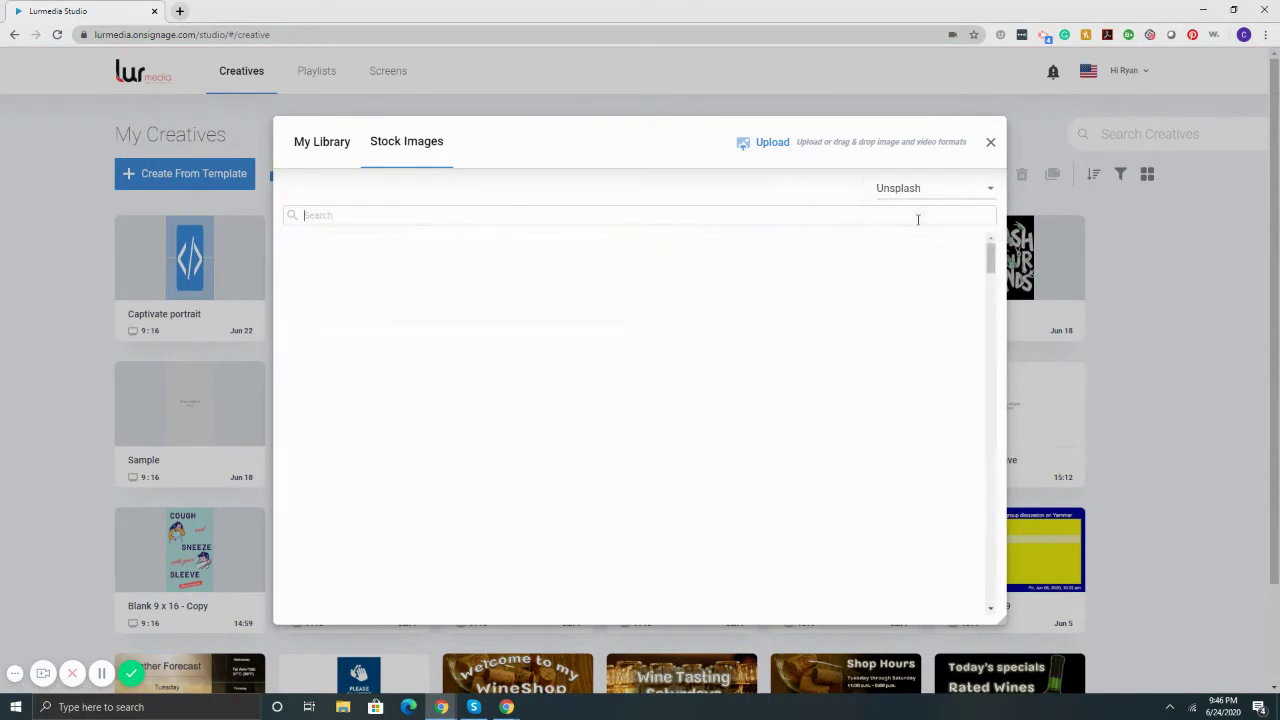
type("business")
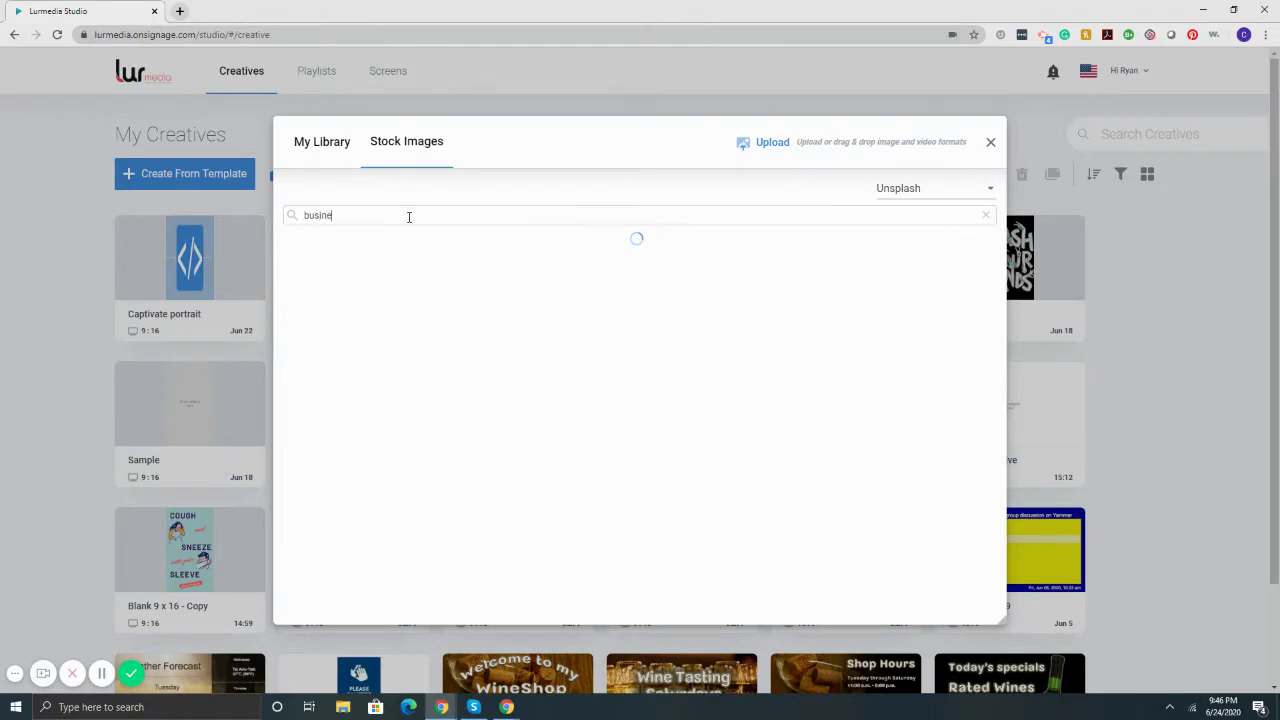
left_click(922, 189)
left_click(445, 219)
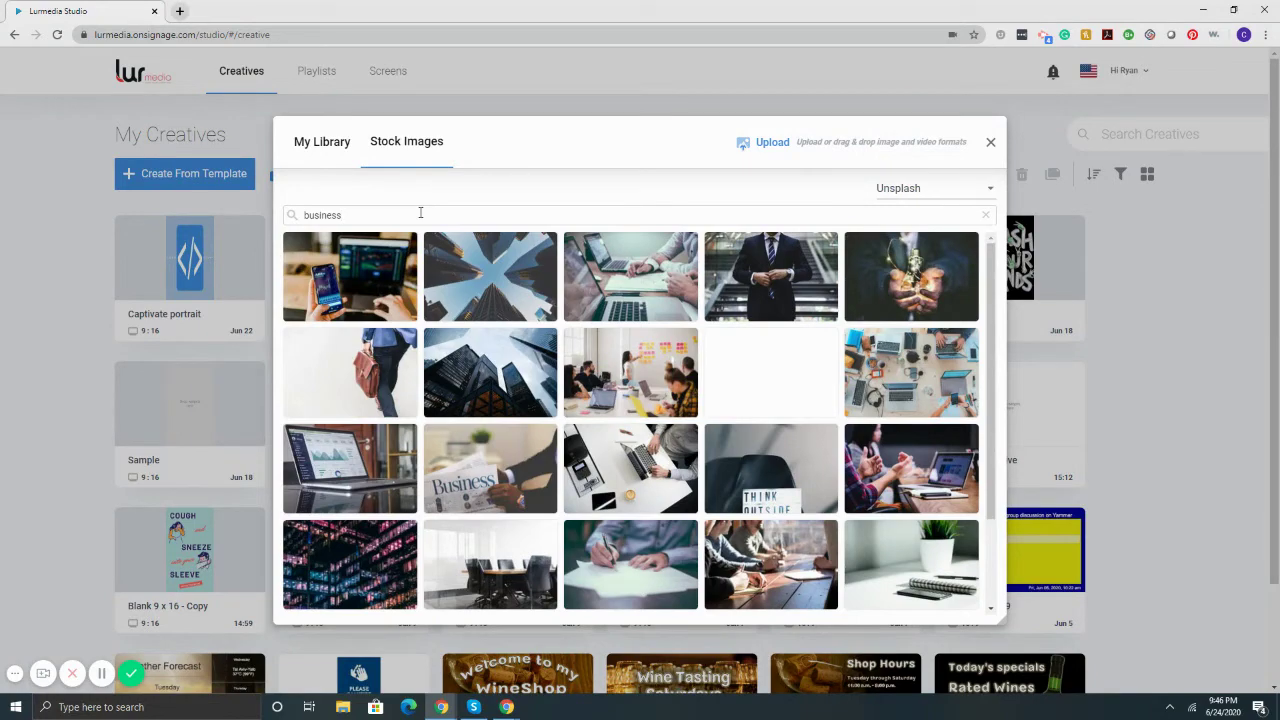
- Replace the Unsplash search term with "pizza" and browse through the photos
double_click(420, 212)
type("pizza")
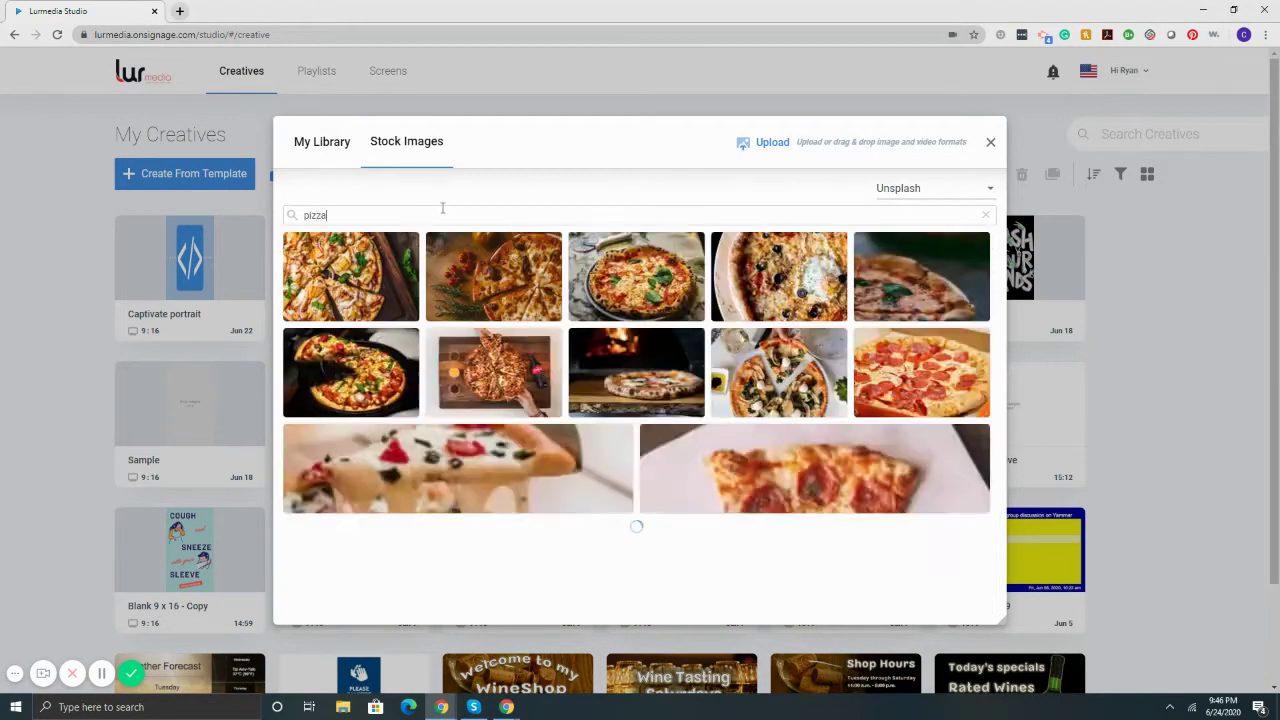
scroll(629, 343, "down", 10)
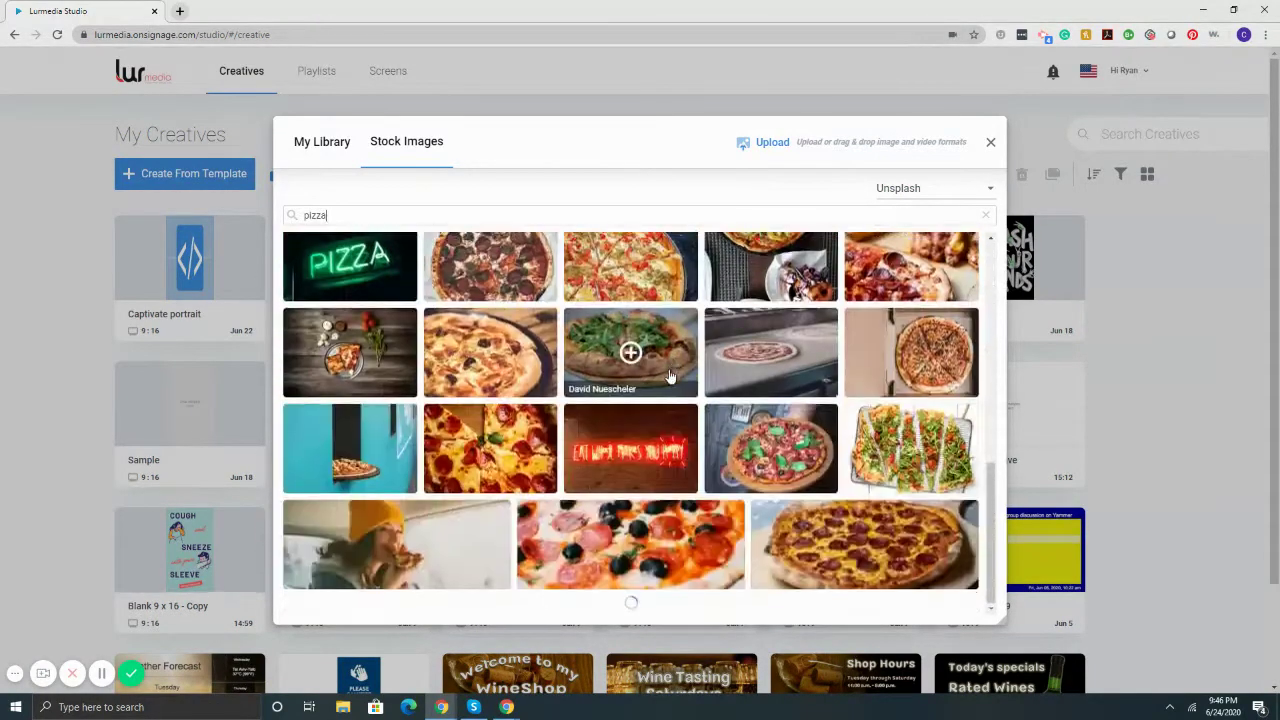
scroll(670, 376, "down", 10)
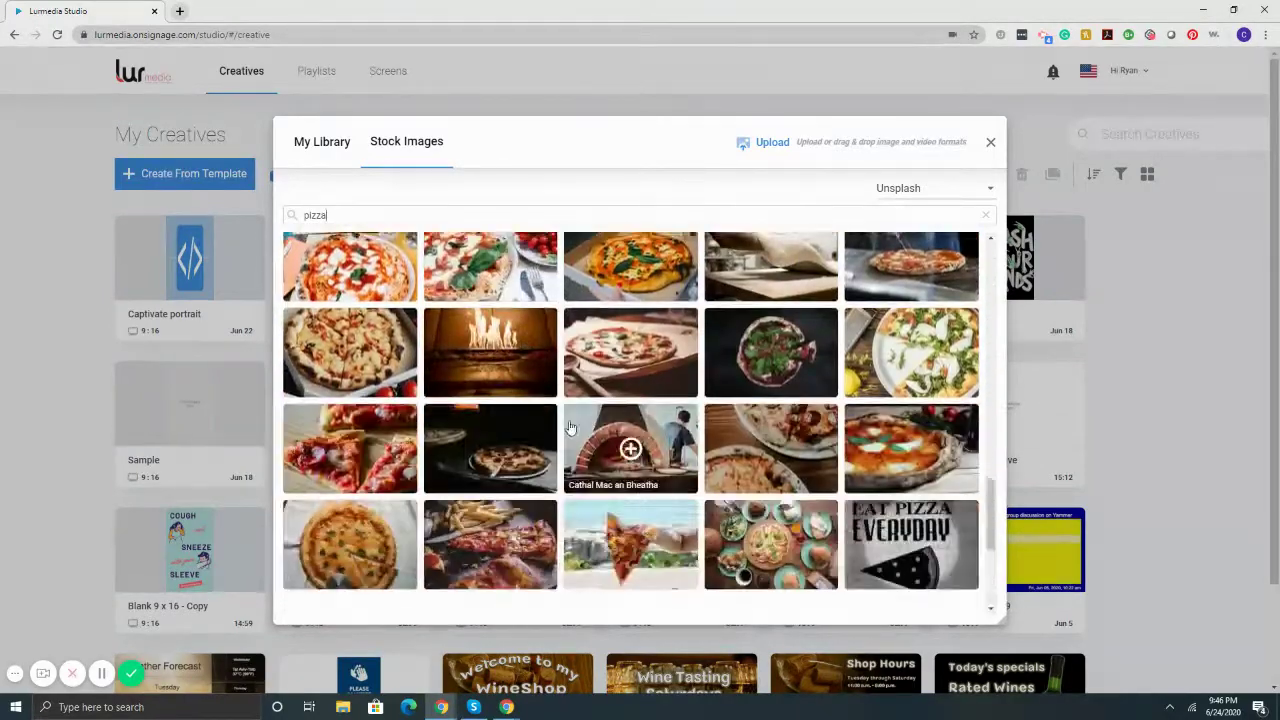
scroll(600, 427, "down", 3)
scroll(620, 420, "up", 15)
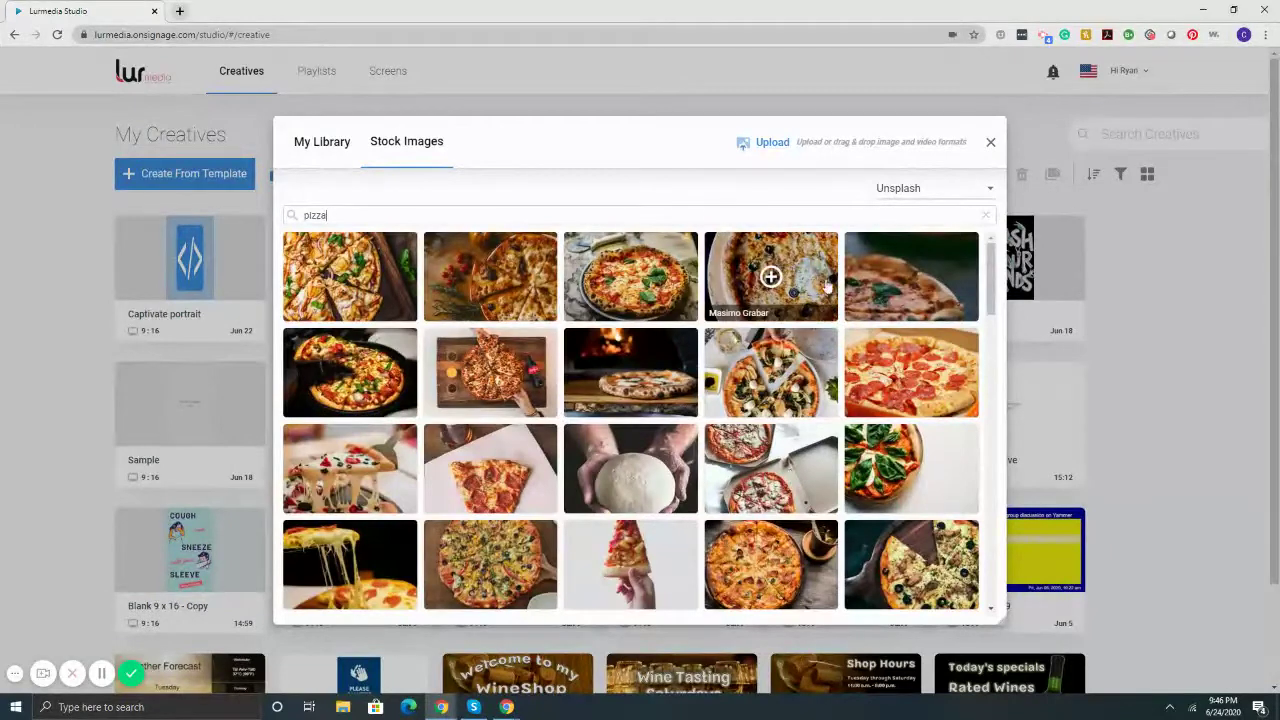
- Clear the search, return the stock source to Pixabay and browse its illustrations
key("BackSpace")
left_click(990, 188)
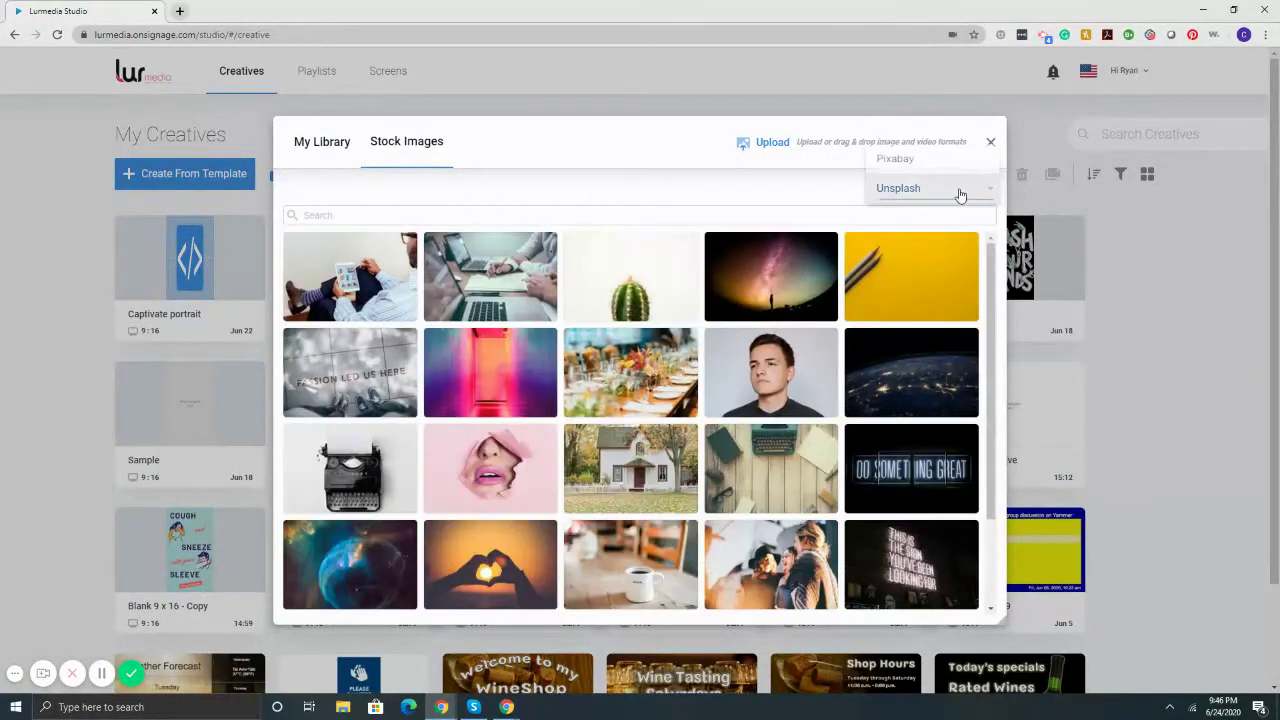
left_click(895, 156)
left_click(362, 194)
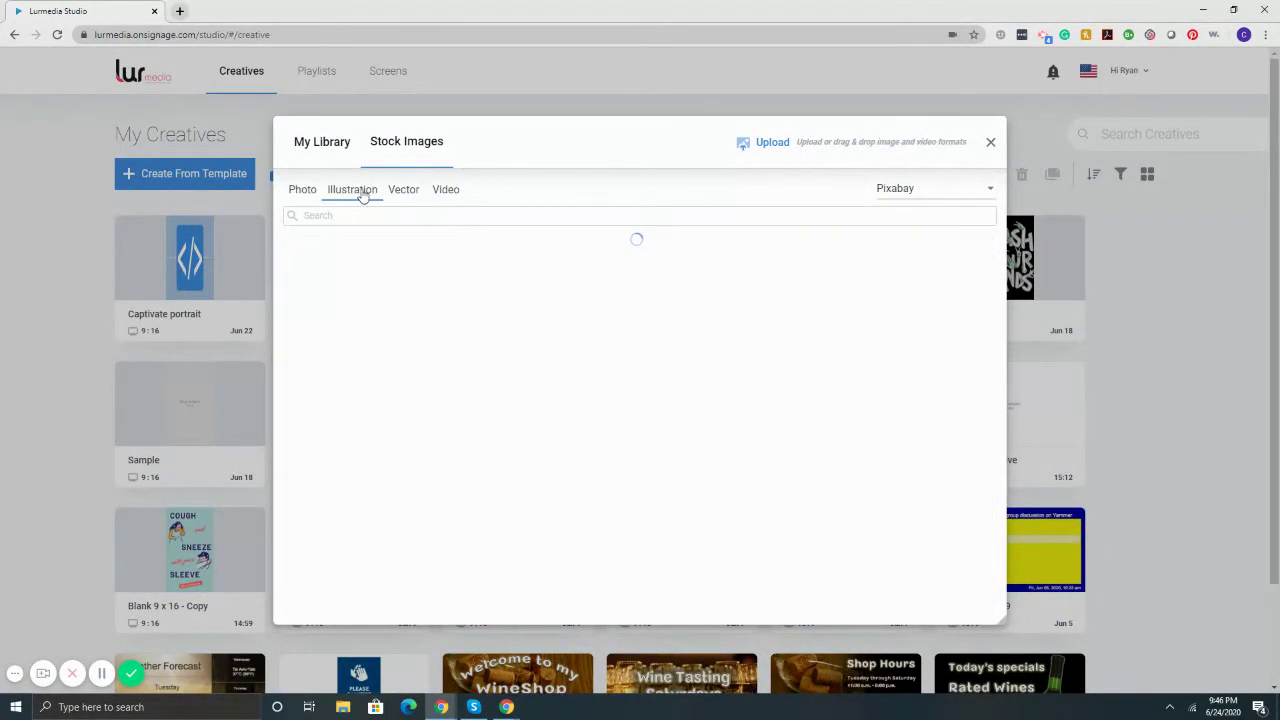
scroll(678, 412, "down", 1)
scroll(678, 412, "down", 2)
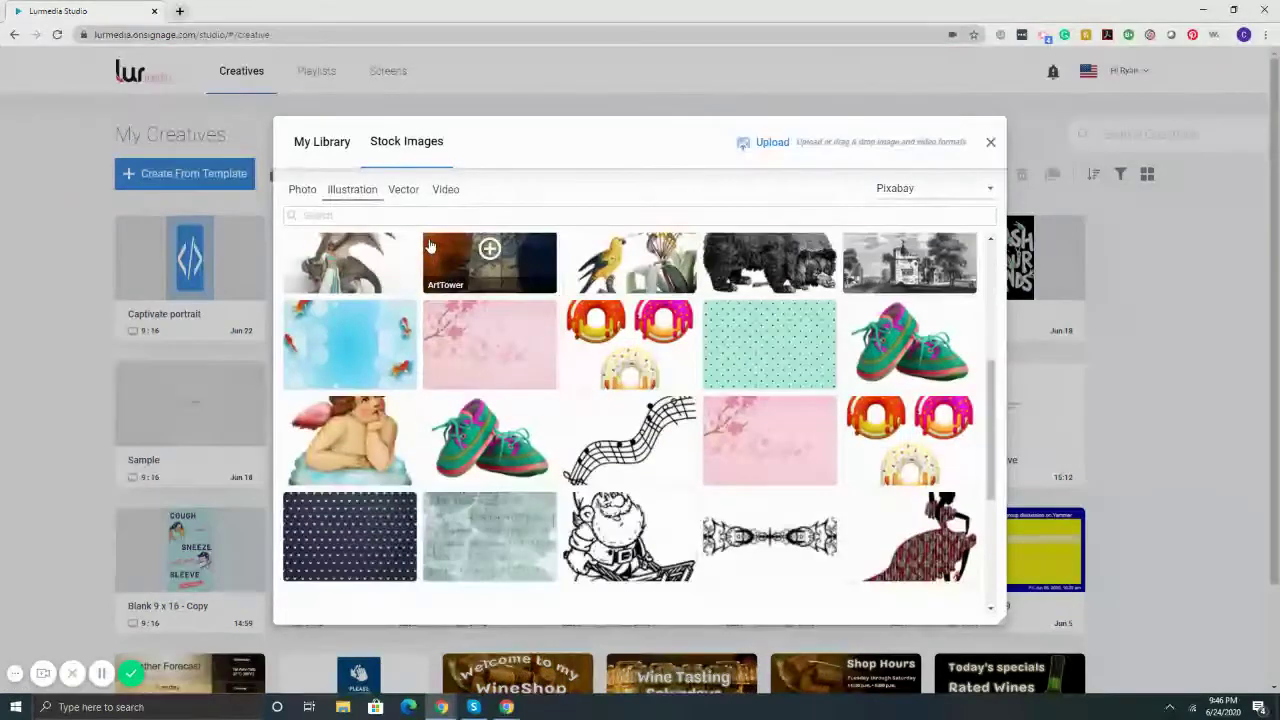
- Search the Pixabay illustrations for "pizza" and look through them
type("pizza")
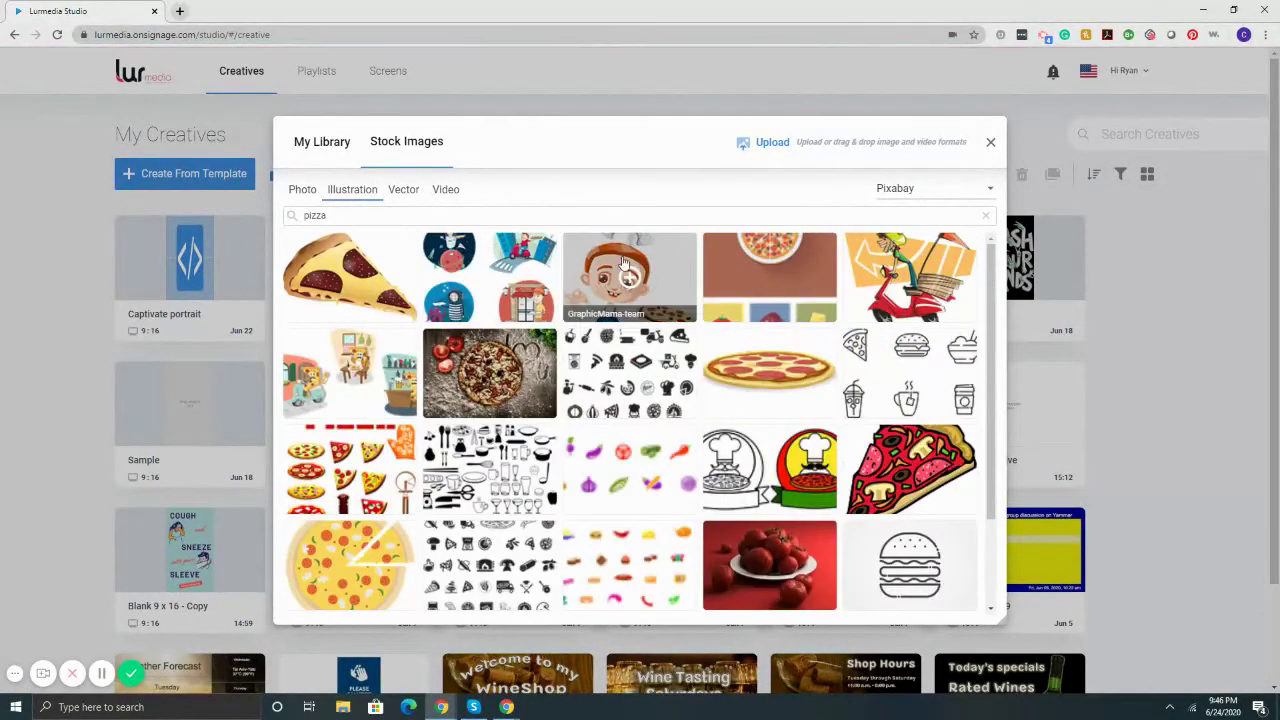
scroll(623, 262, "down", 3)
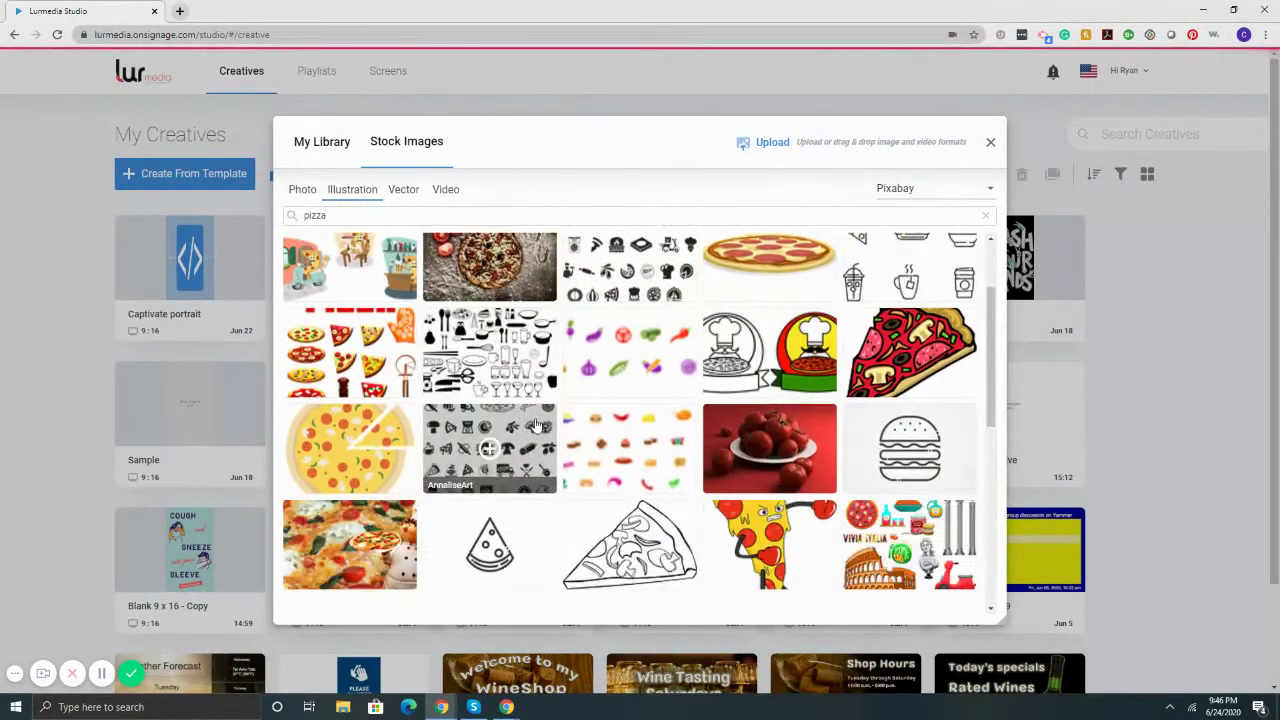
scroll(805, 418, "down", 5)
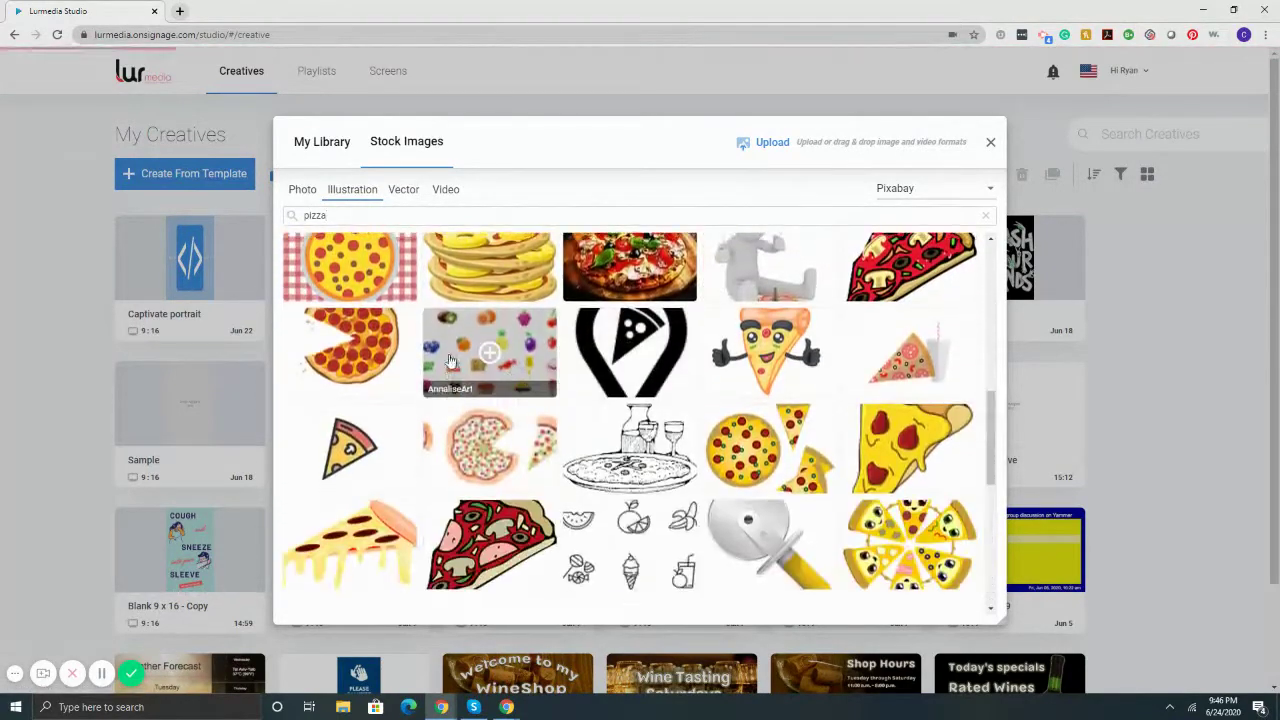
scroll(427, 230, "down", 4)
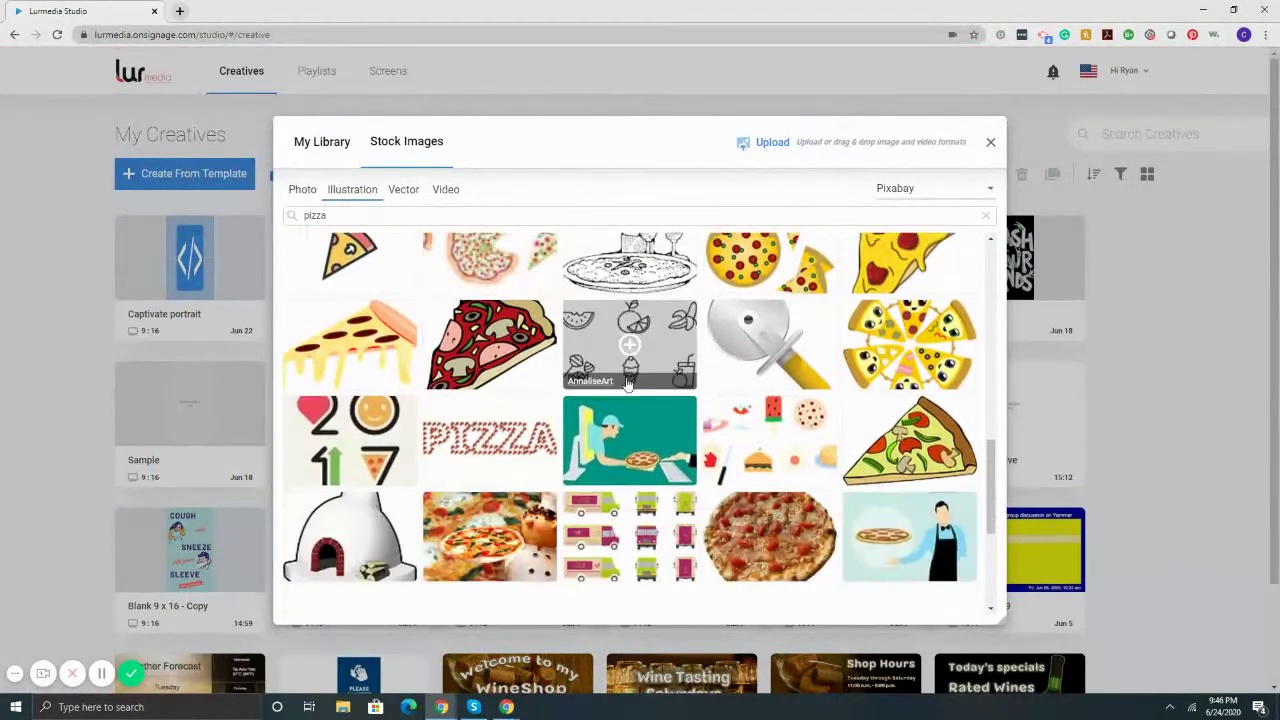
scroll(685, 443, "down", 2)
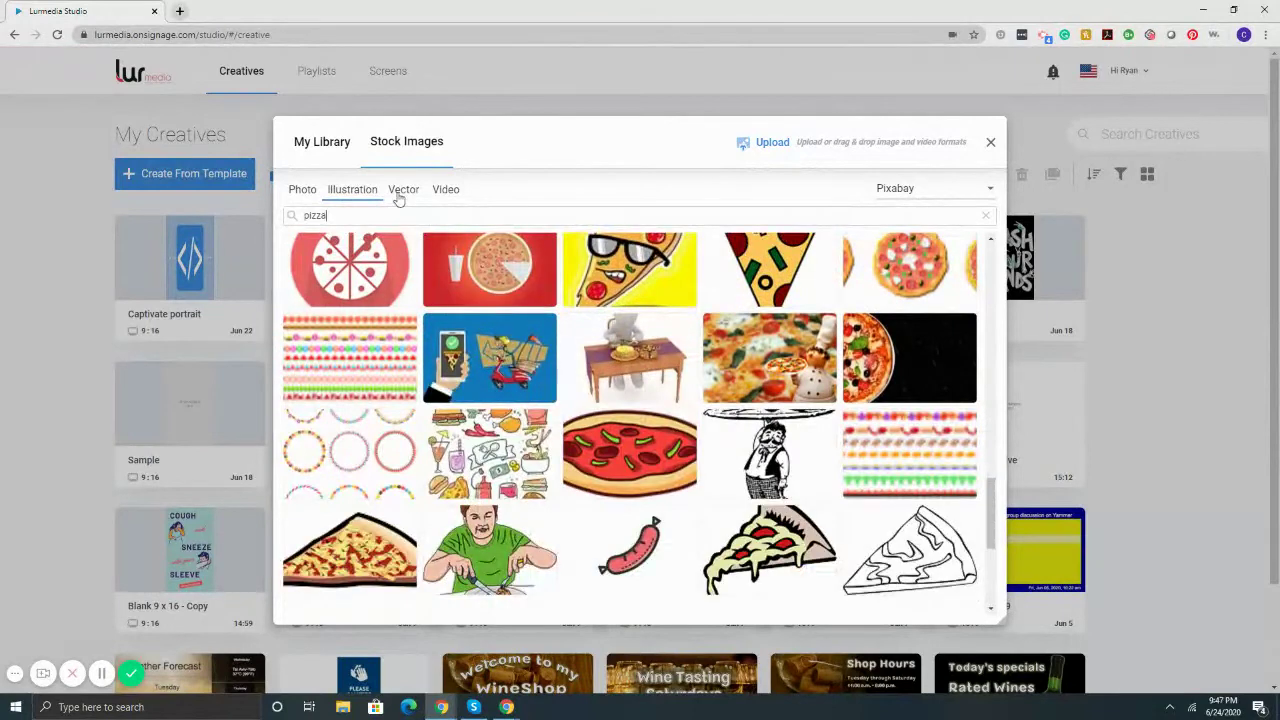
- View the pizza vectors, and search the Pixabay videos for "business"
left_click(401, 190)
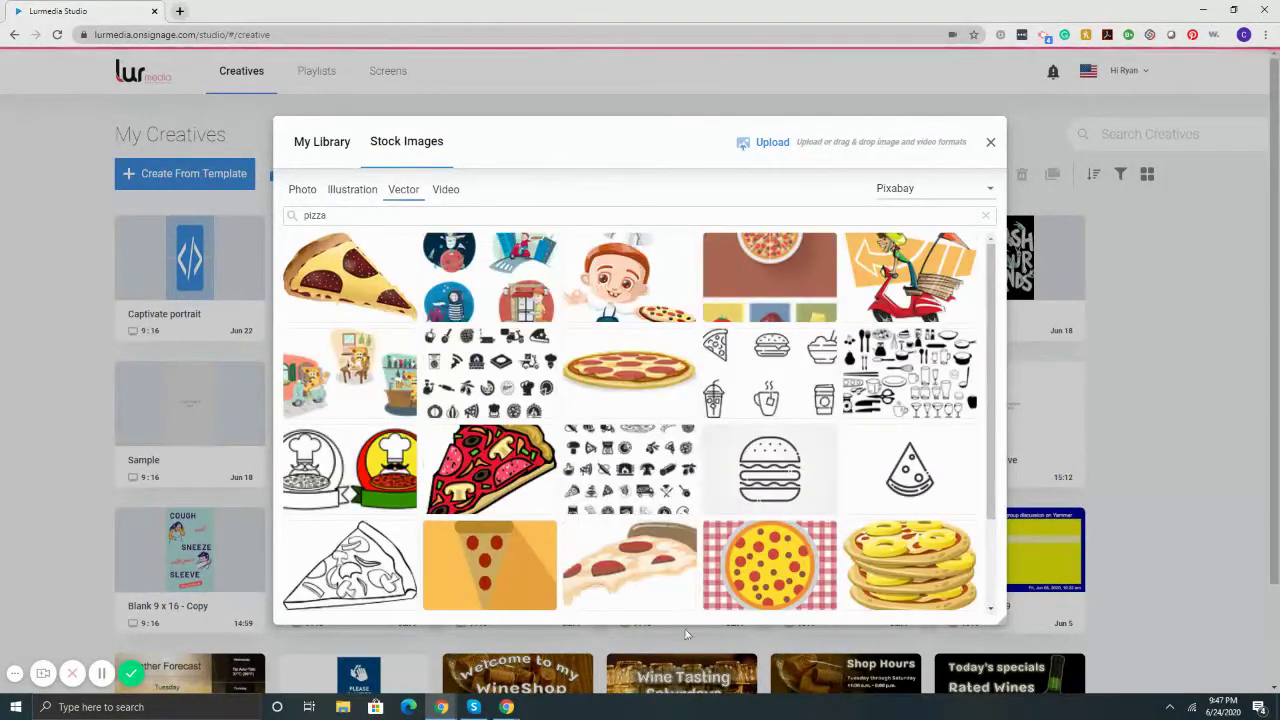
left_click(445, 190)
left_click_drag(322, 215, 297, 217)
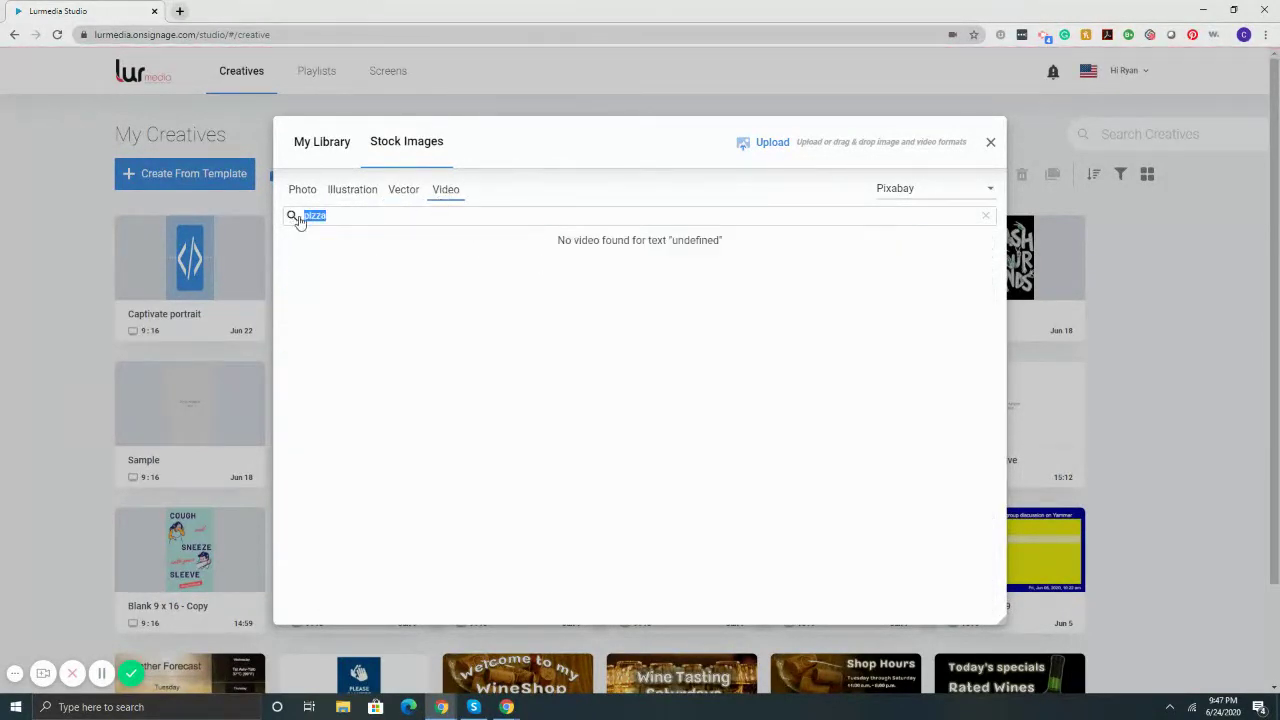
type("business")
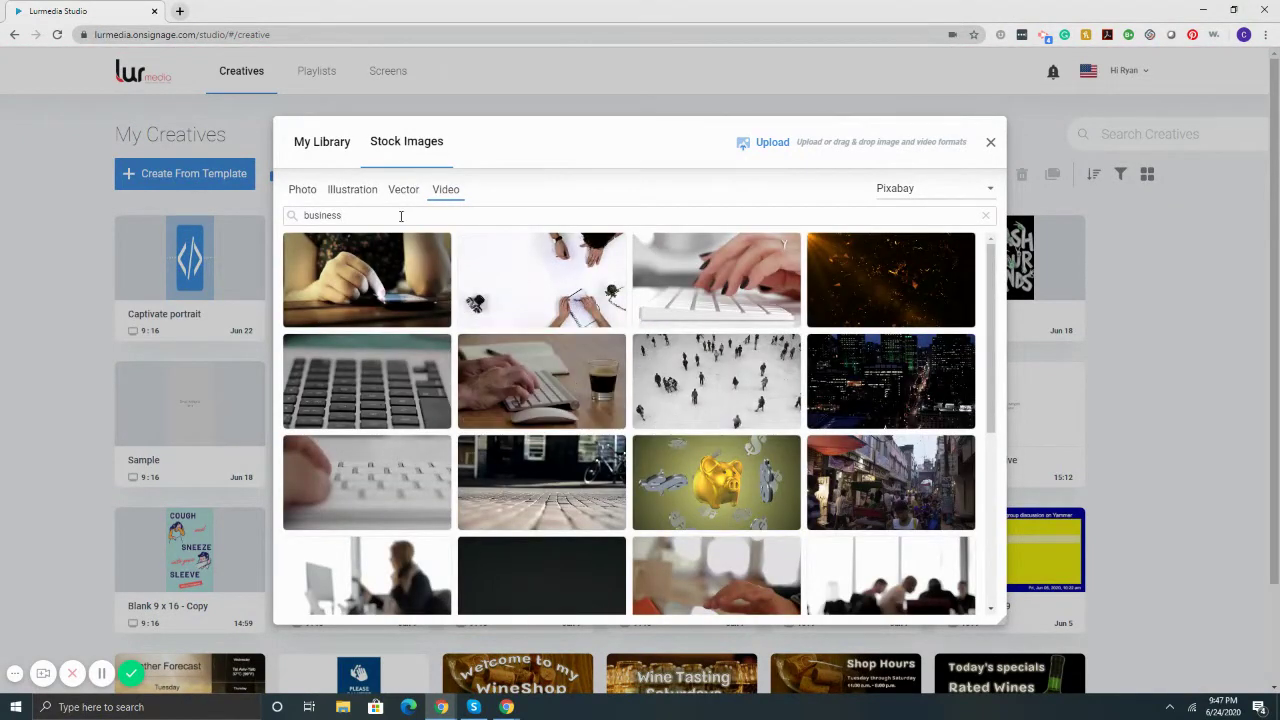
- Search the stock media for "coffee" and open the photo of the blue latte cup beside a notebook in the Image Editor
left_click_drag(400, 216, 272, 219)
type("coffee")
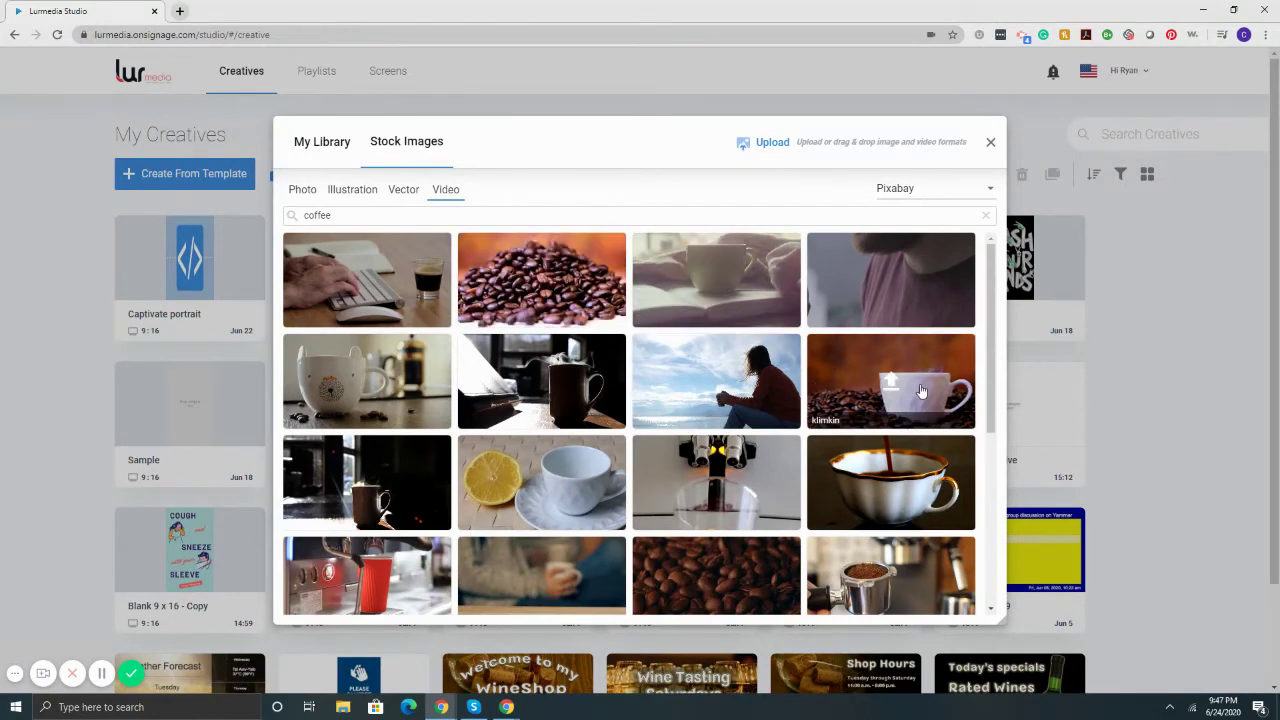
left_click(302, 189)
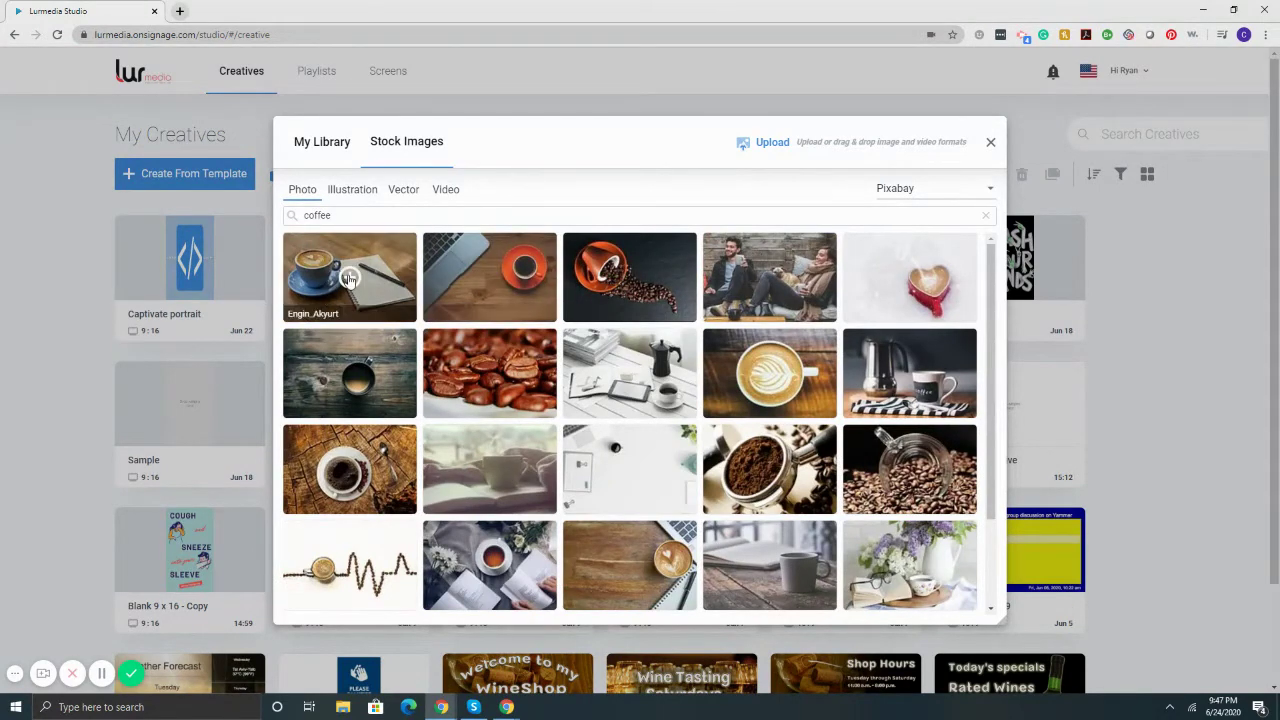
left_click(349, 279)
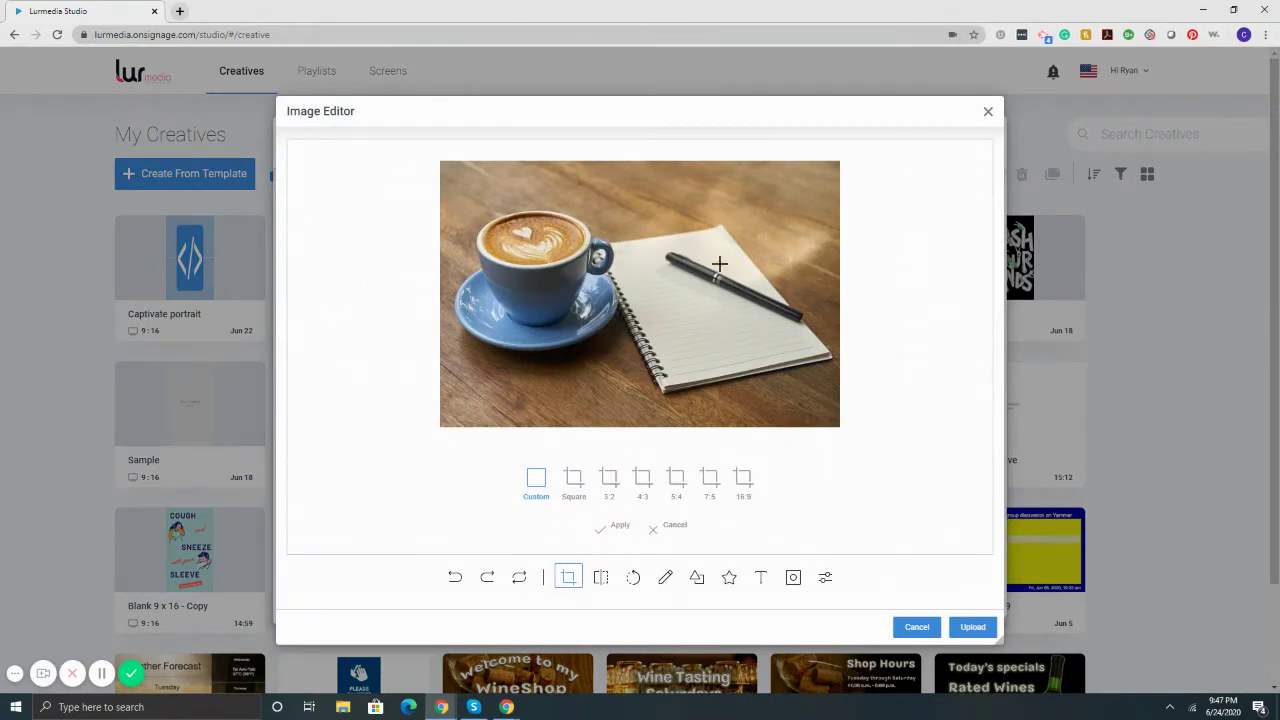
- Add the text "Fresh Latte" to the photo, above the notebook
left_click(763, 579)
left_click(613, 190)
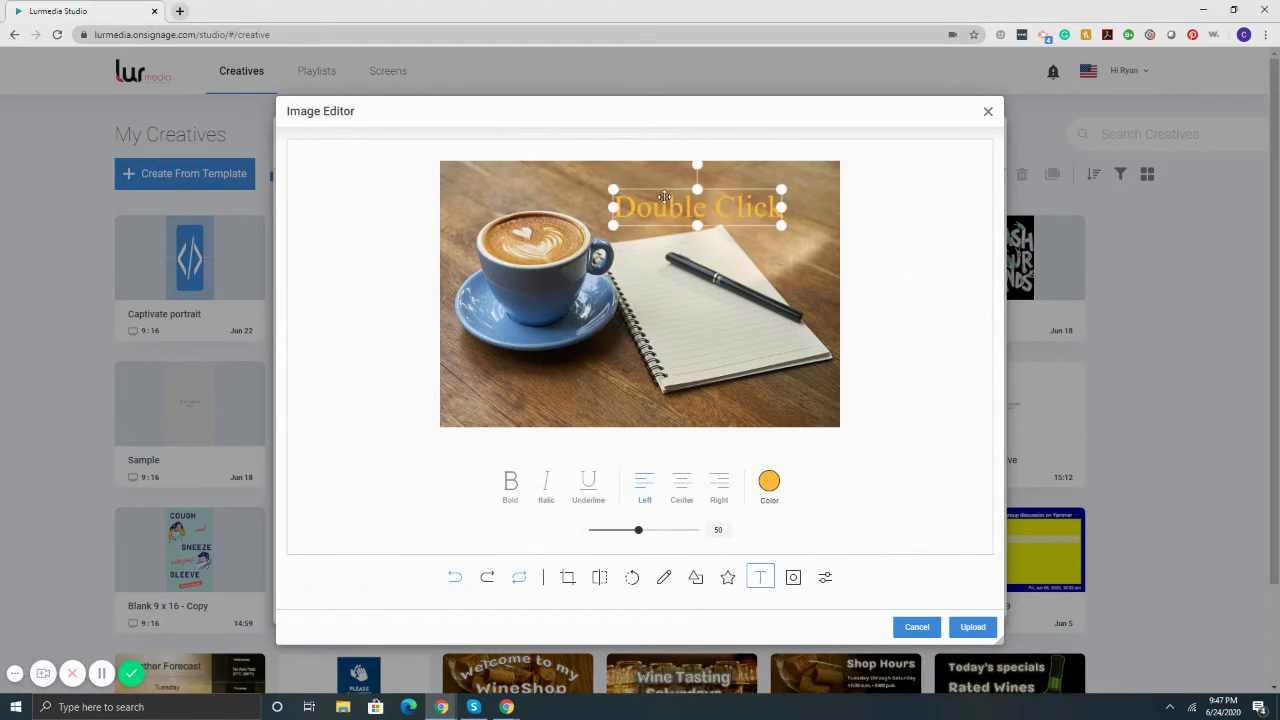
double_click(659, 189)
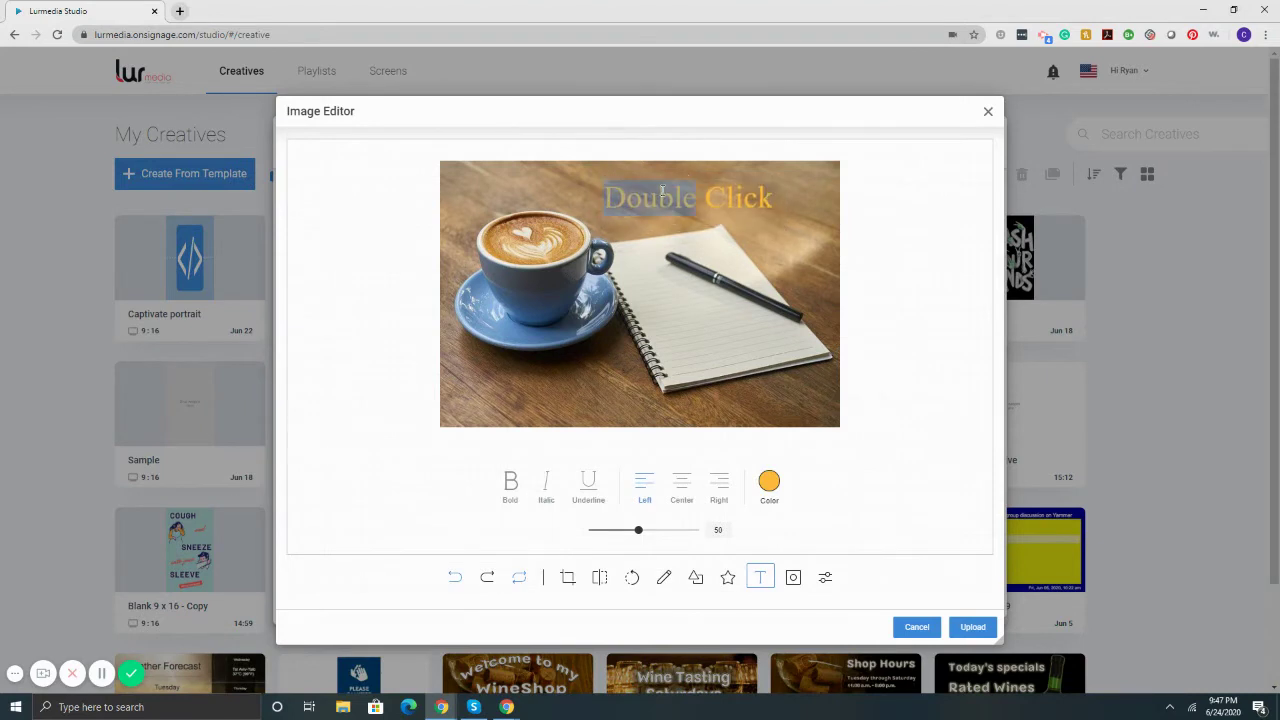
triple_click(662, 191)
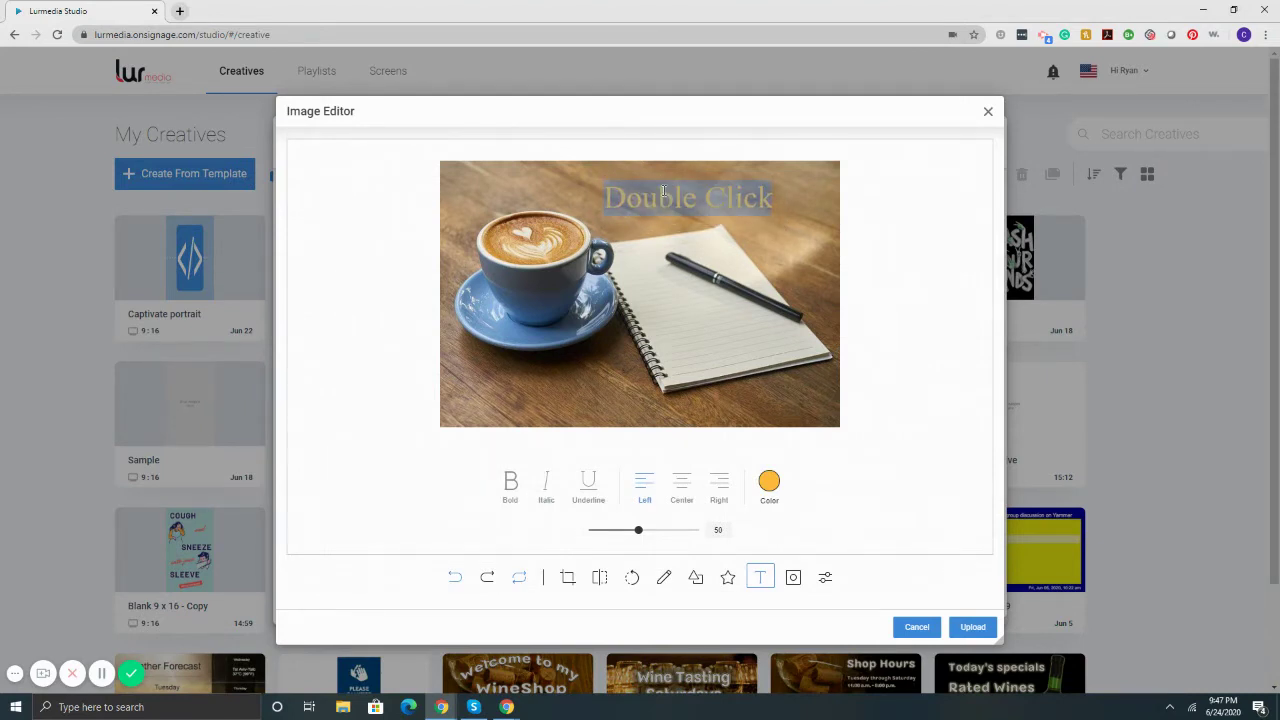
type("Latte")
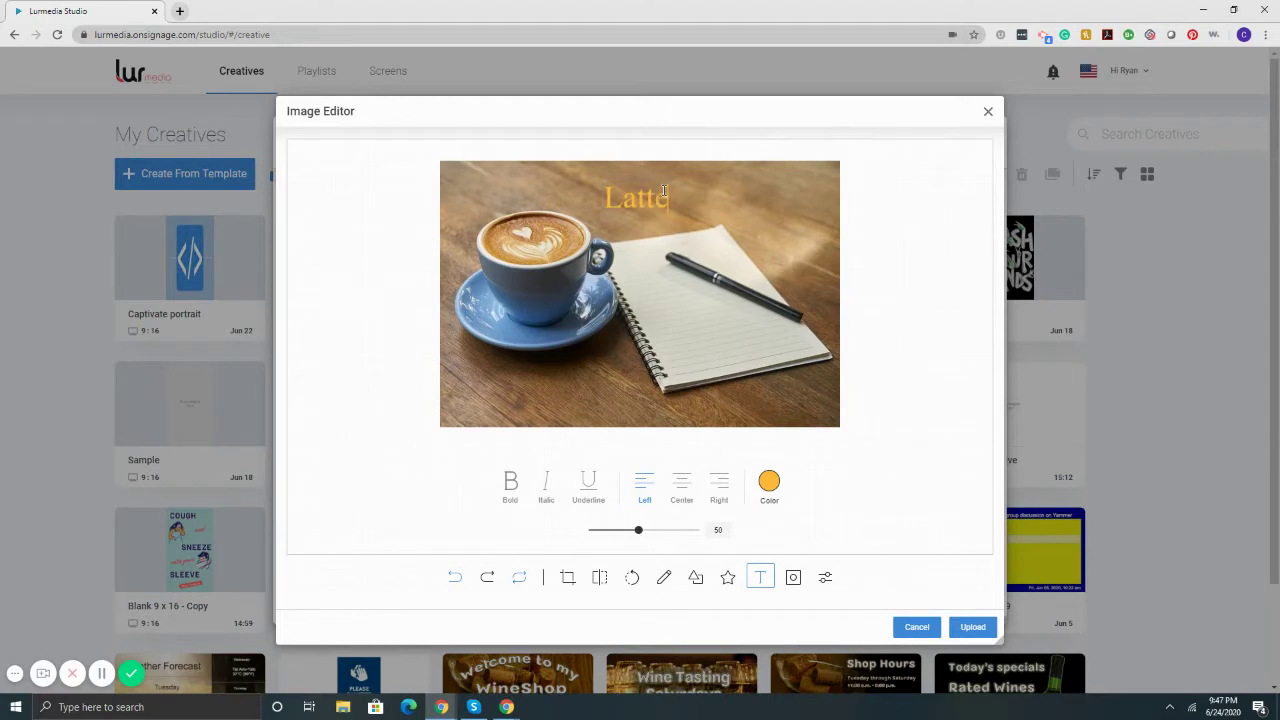
double_click(663, 191)
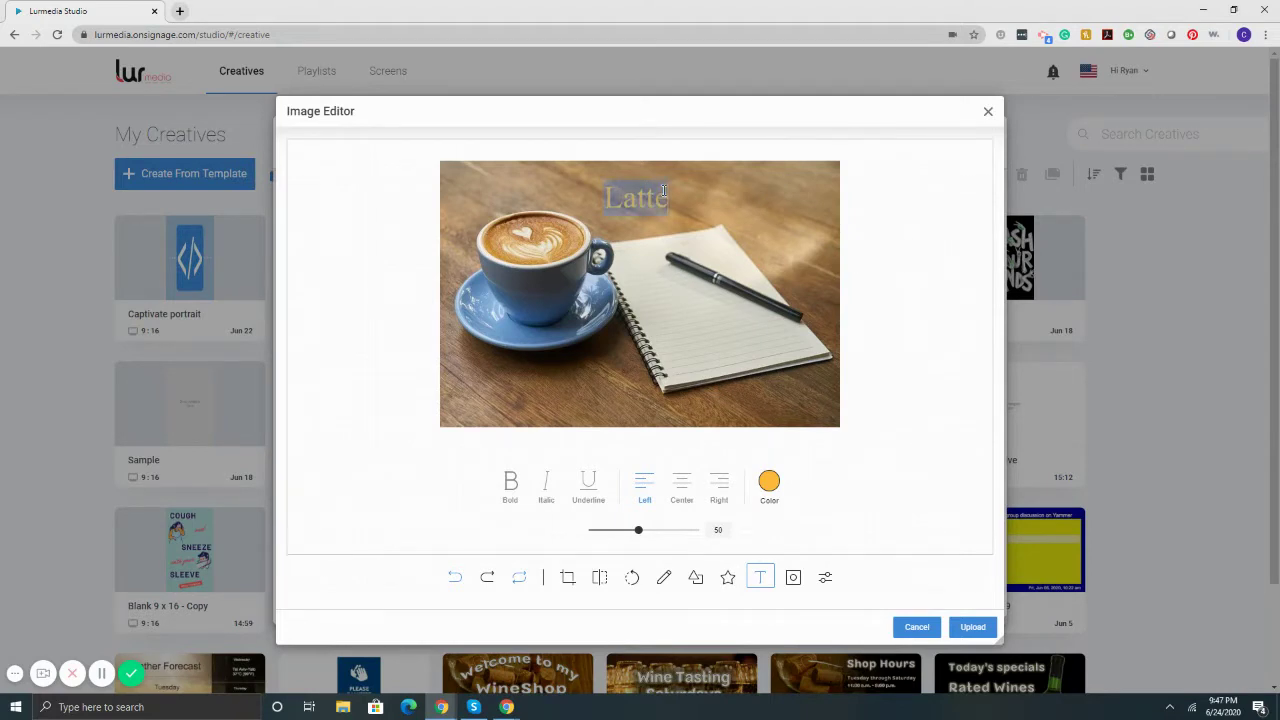
type("Fresh Latte")
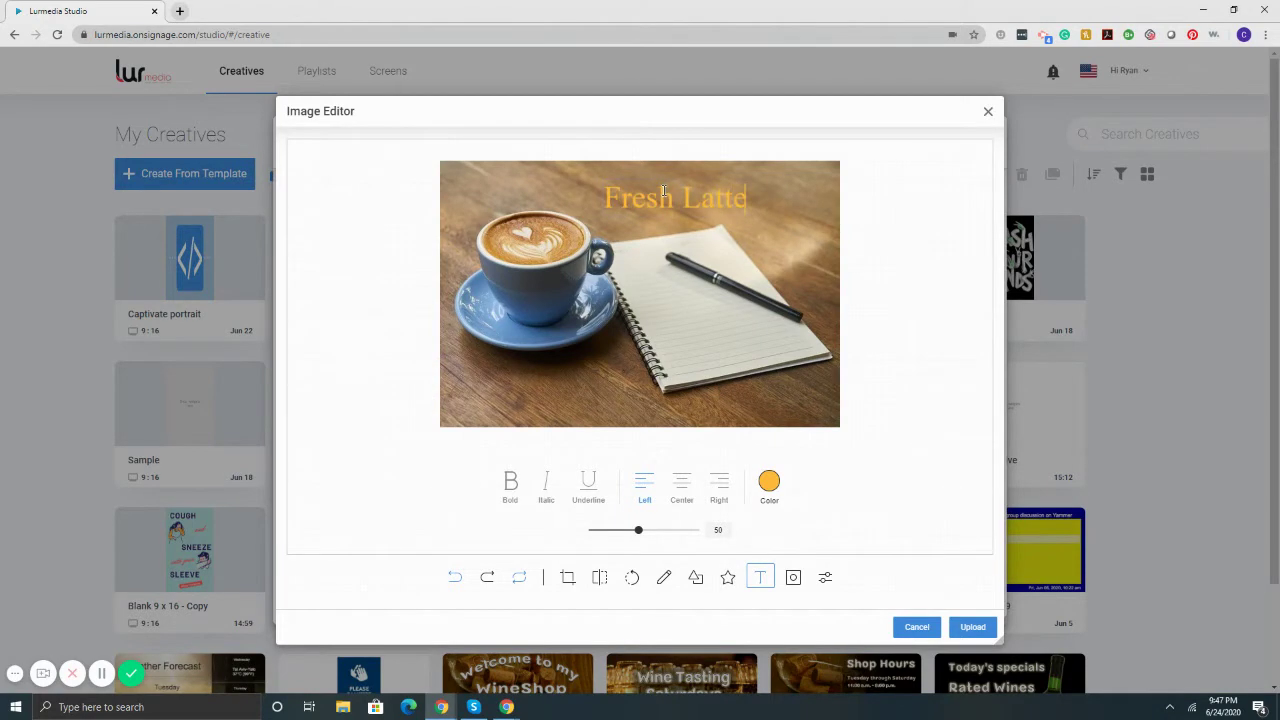
- Change the colour of the whole "Fresh Latte" text to the near-black swatch
key("ctrl+a")
left_click(769, 481)
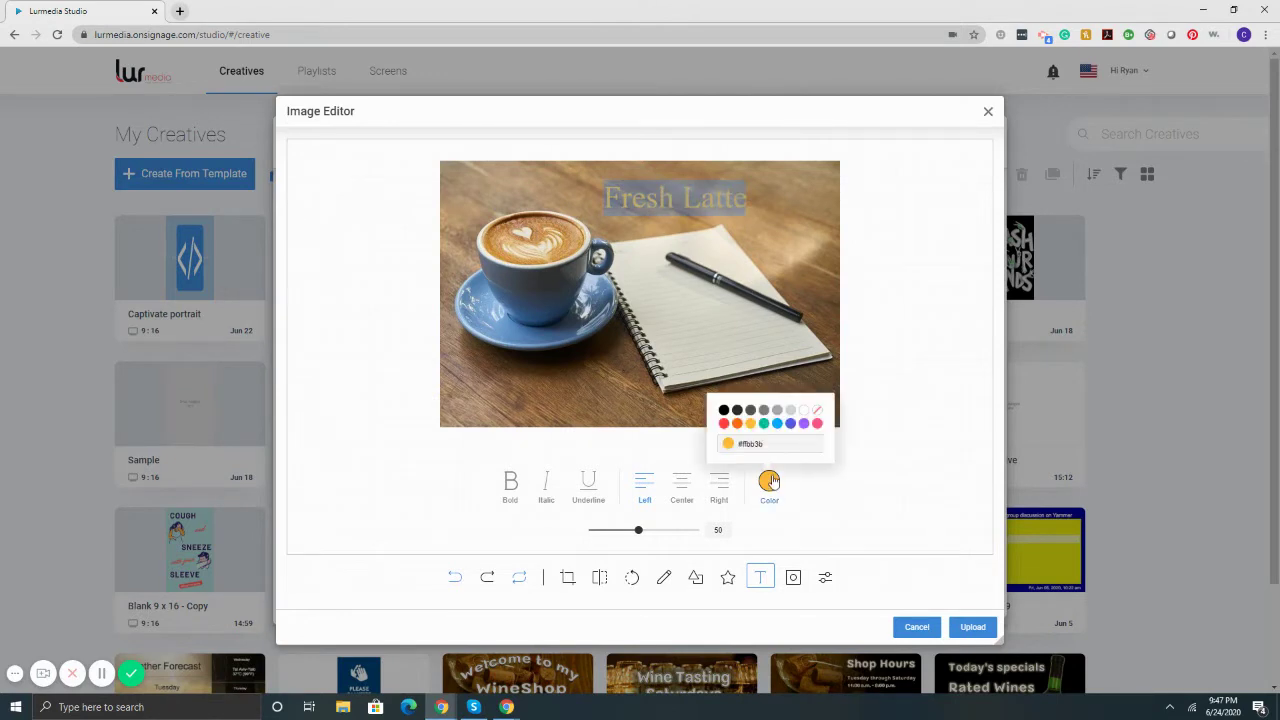
left_click(738, 408)
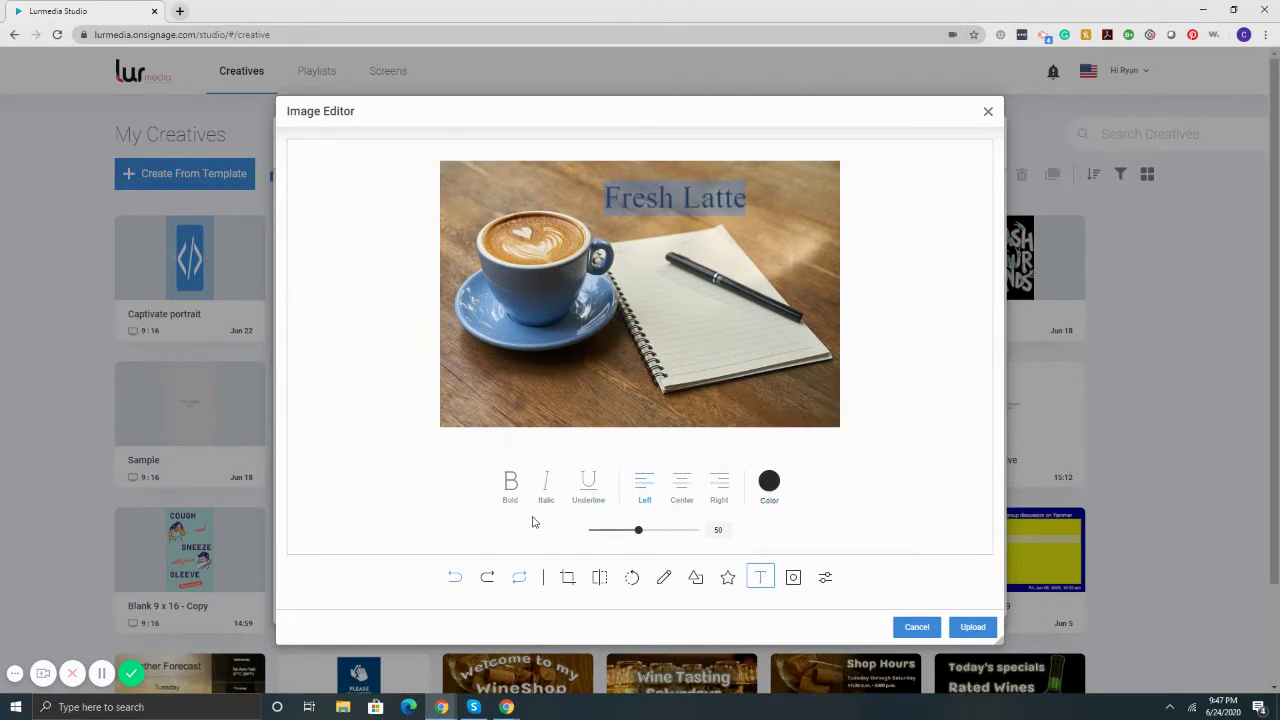
- Try bold and centre alignment on the "Fresh Latte" text, and view the photo's filter options
left_click(510, 483)
left_click(510, 483)
left_click(681, 483)
left_click(644, 483)
left_click(825, 580)
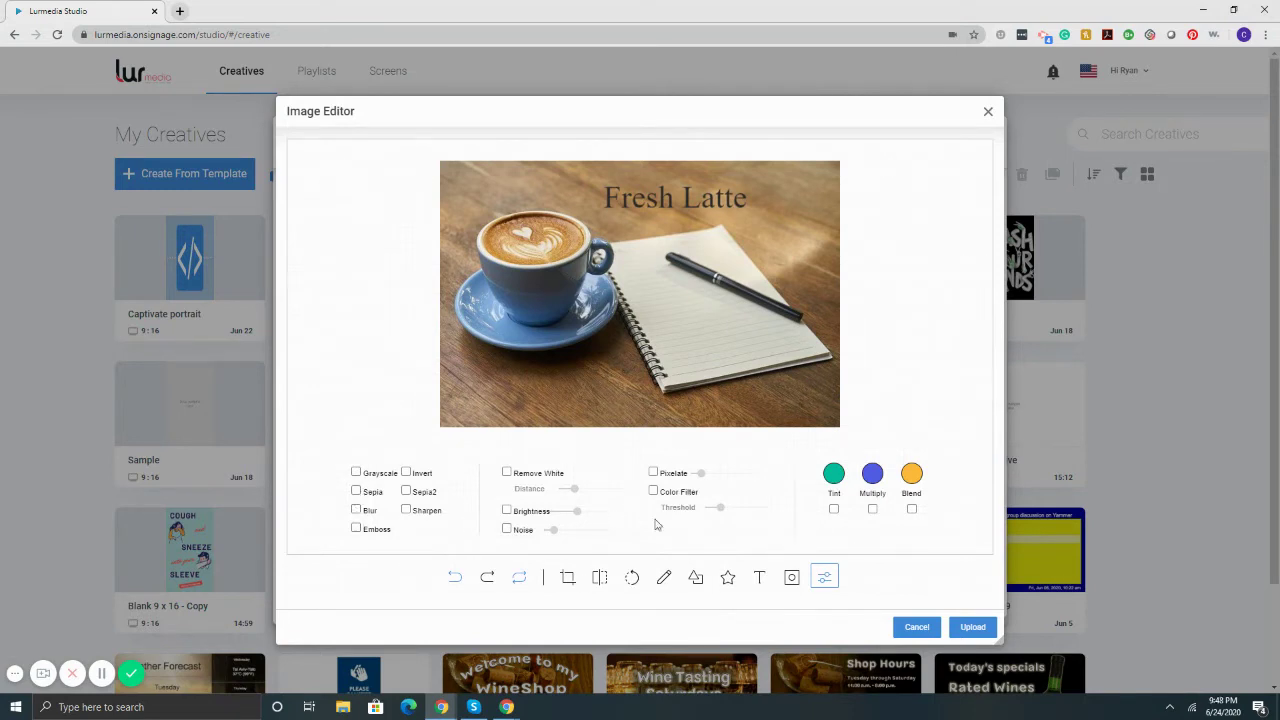
- Shift the "Fresh Latte" text slightly to the right on the photo, and upload the edited image
left_click_drag(686, 200, 722, 200)
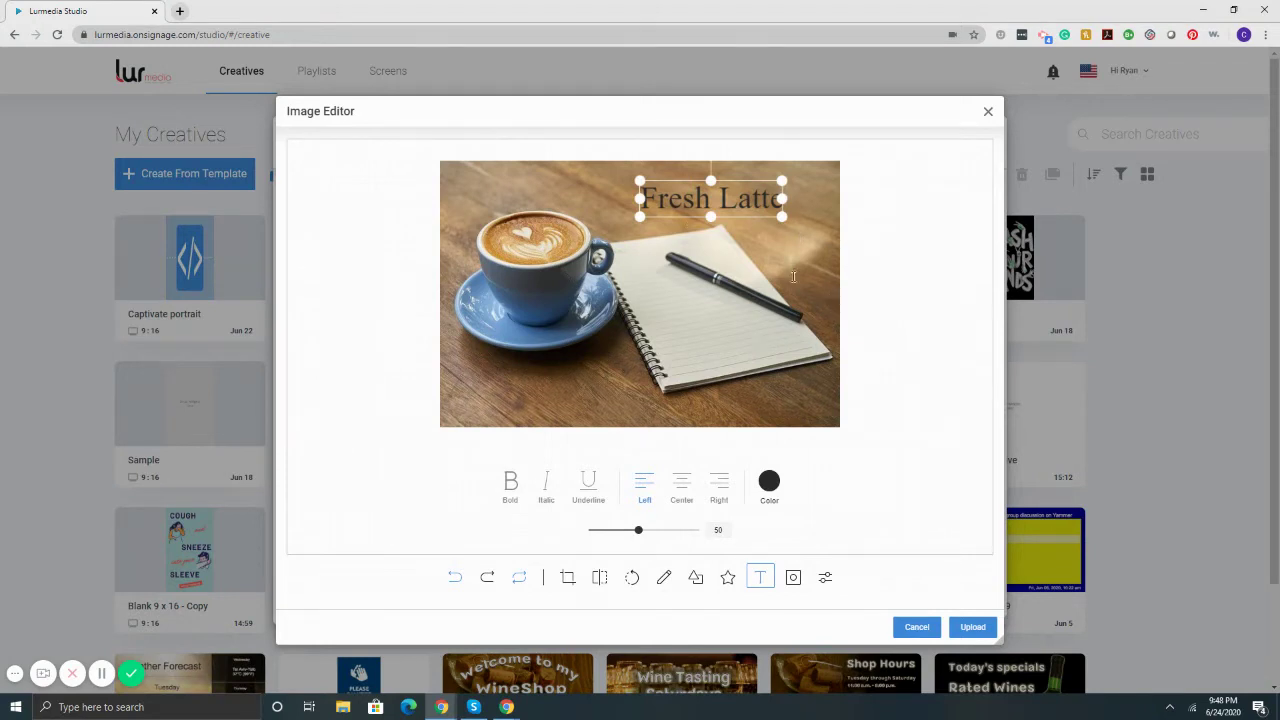
left_click(968, 627)
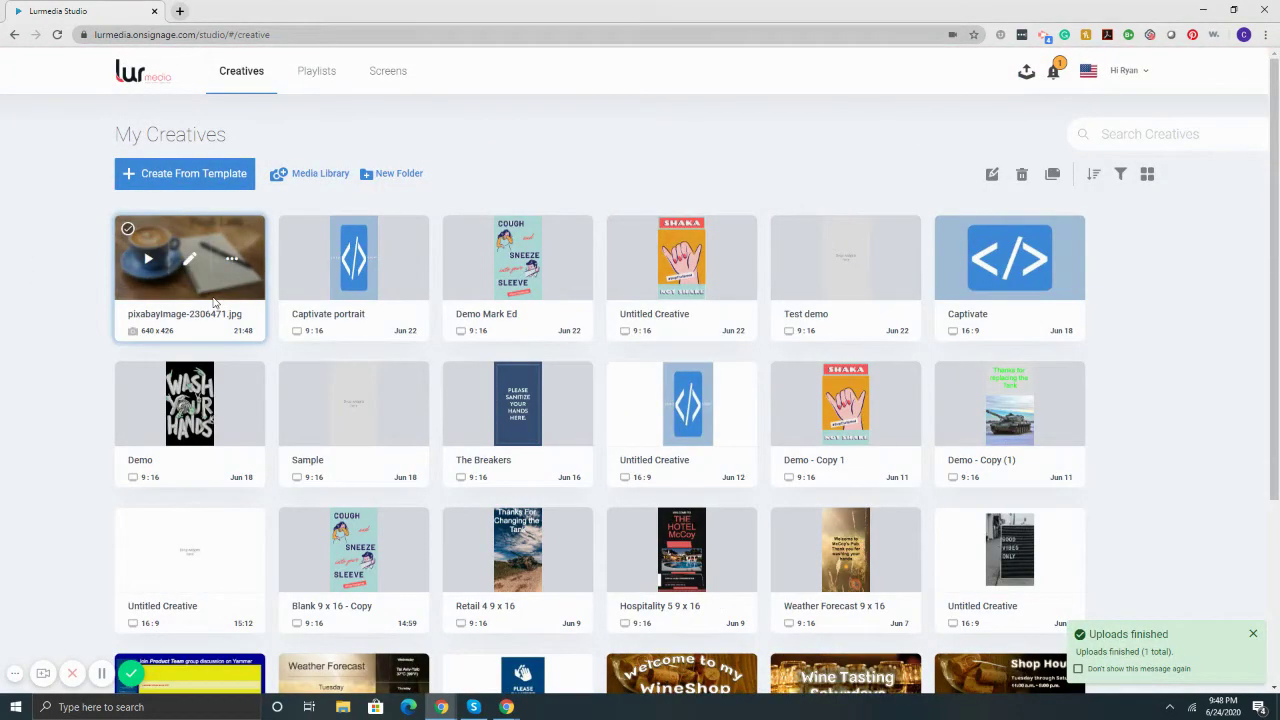
- Create a new creatives folder named "Chicago Kiosks"
left_click(381, 180)
left_click(399, 305)
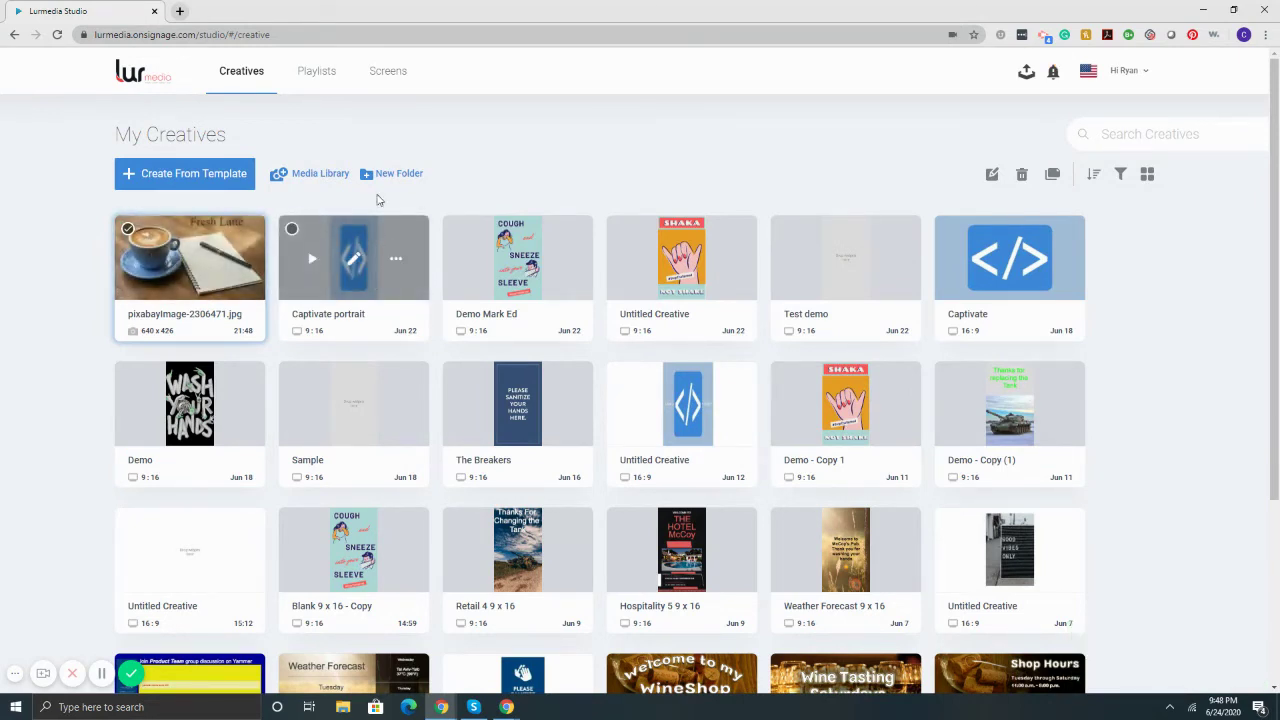
left_click(412, 175)
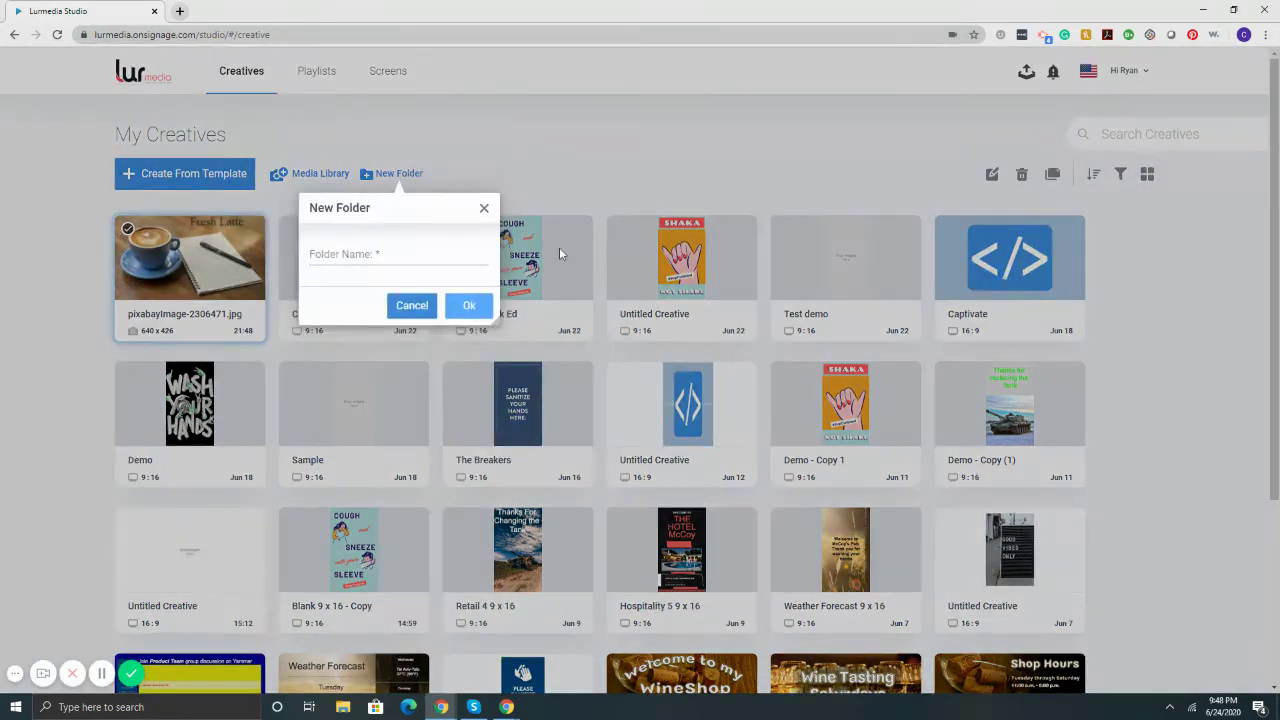
left_click(351, 254)
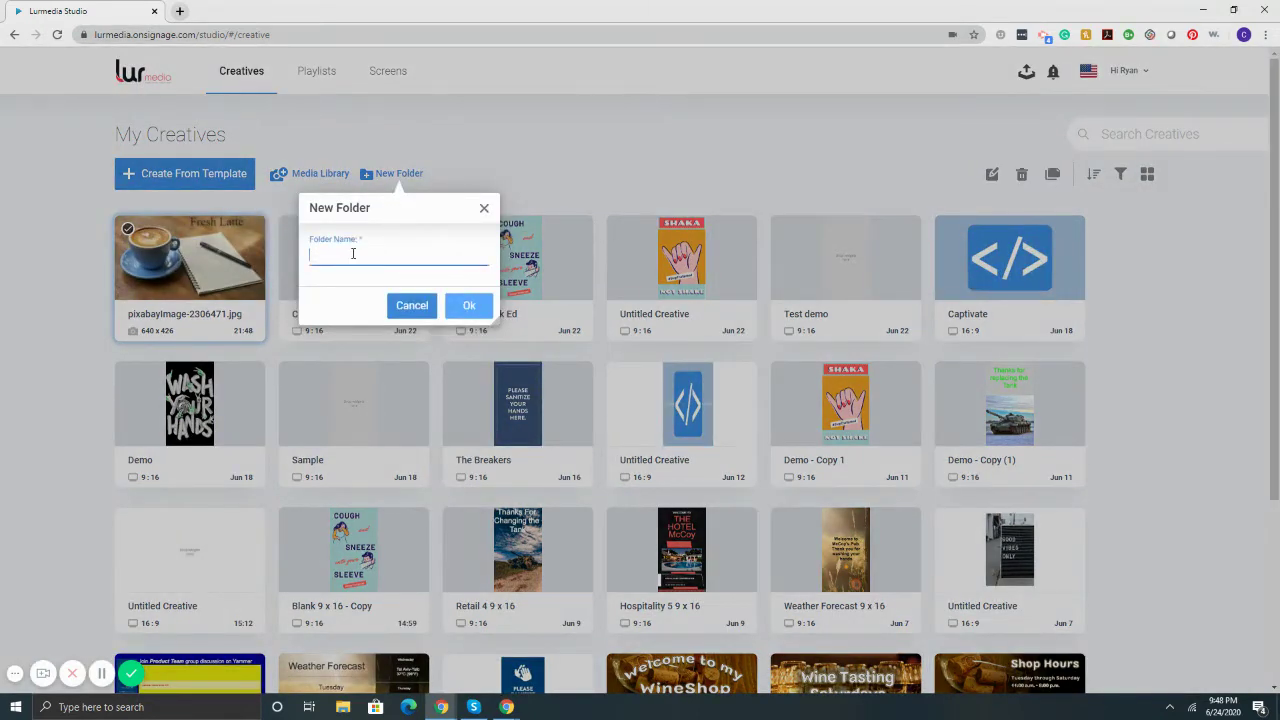
type("Chicago Kiosks")
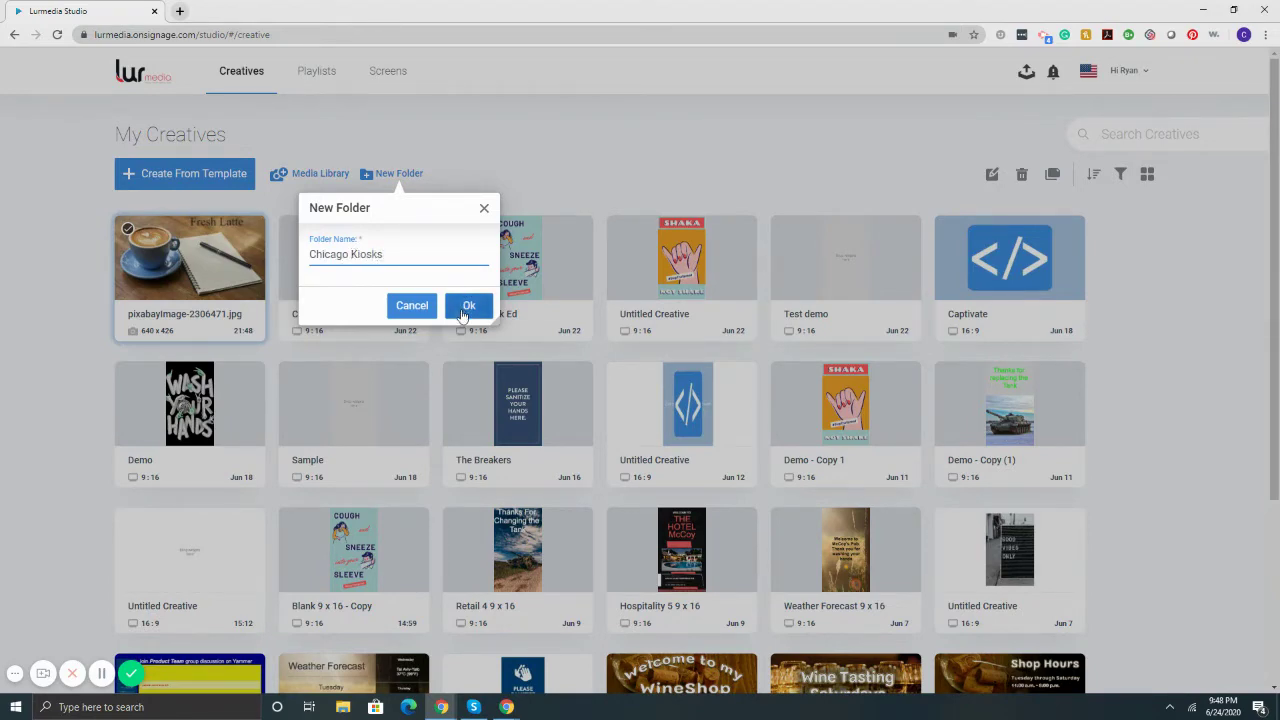
left_click(469, 305)
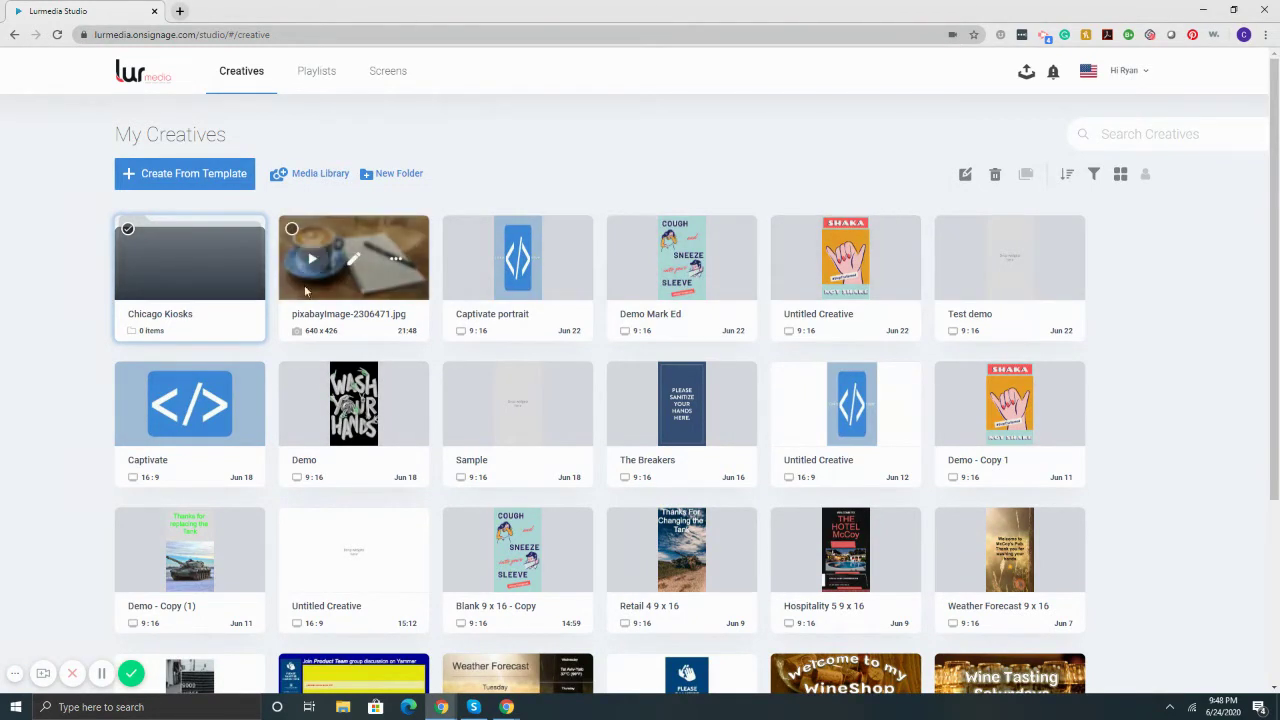
- Delete the "Chicago Kiosks" folder from the creatives
left_click(211, 264)
left_click(240, 400)
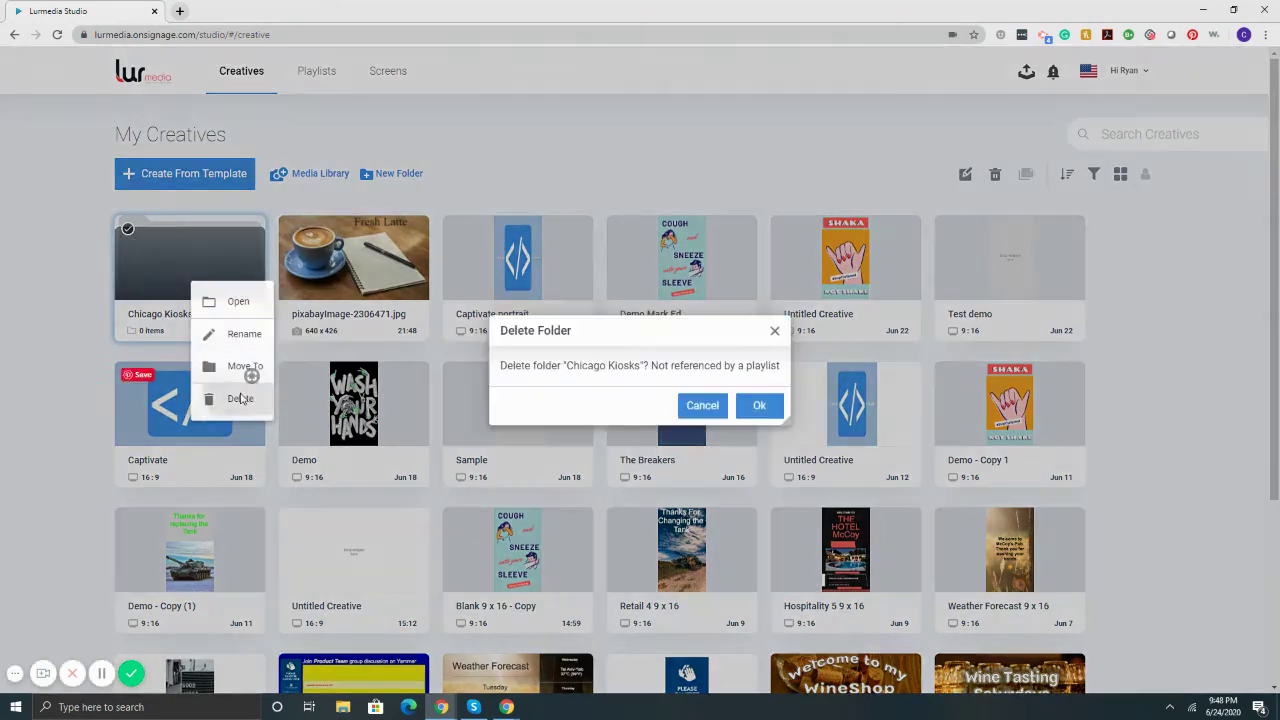
left_click(781, 404)
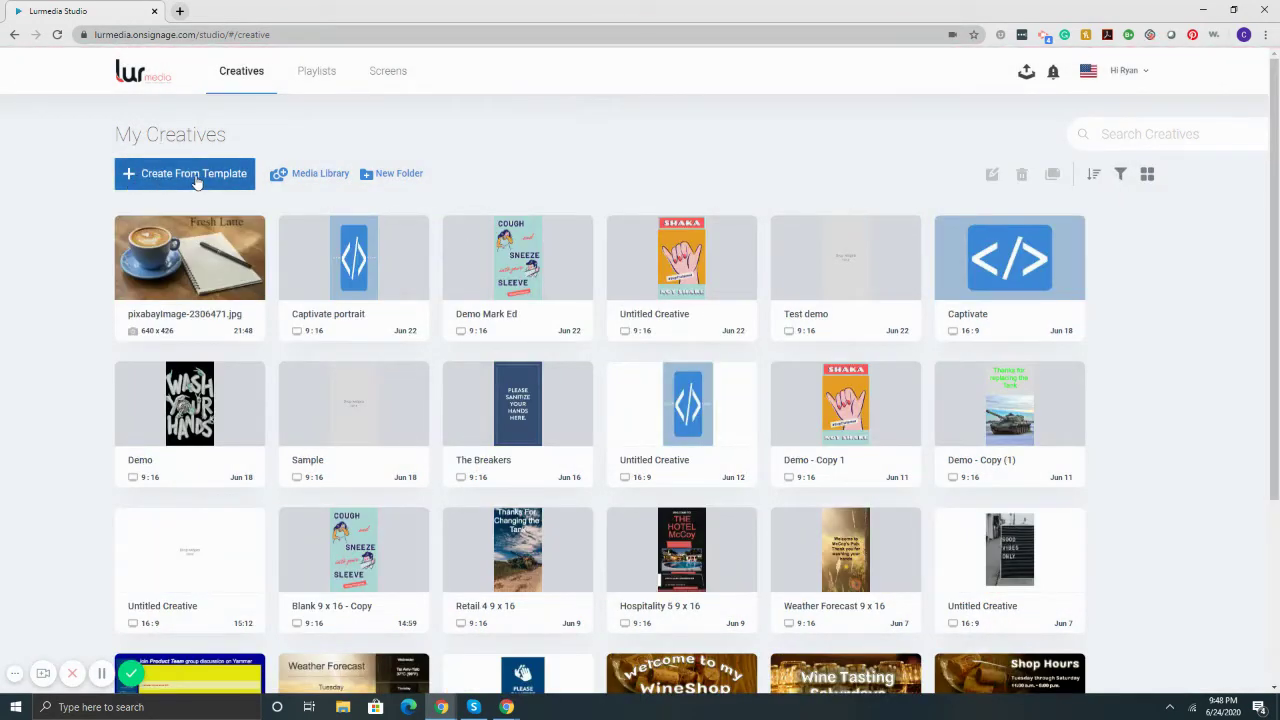
- Open the template gallery for a new creative, and filter it to portrait wide screen 9:16
left_click(197, 178)
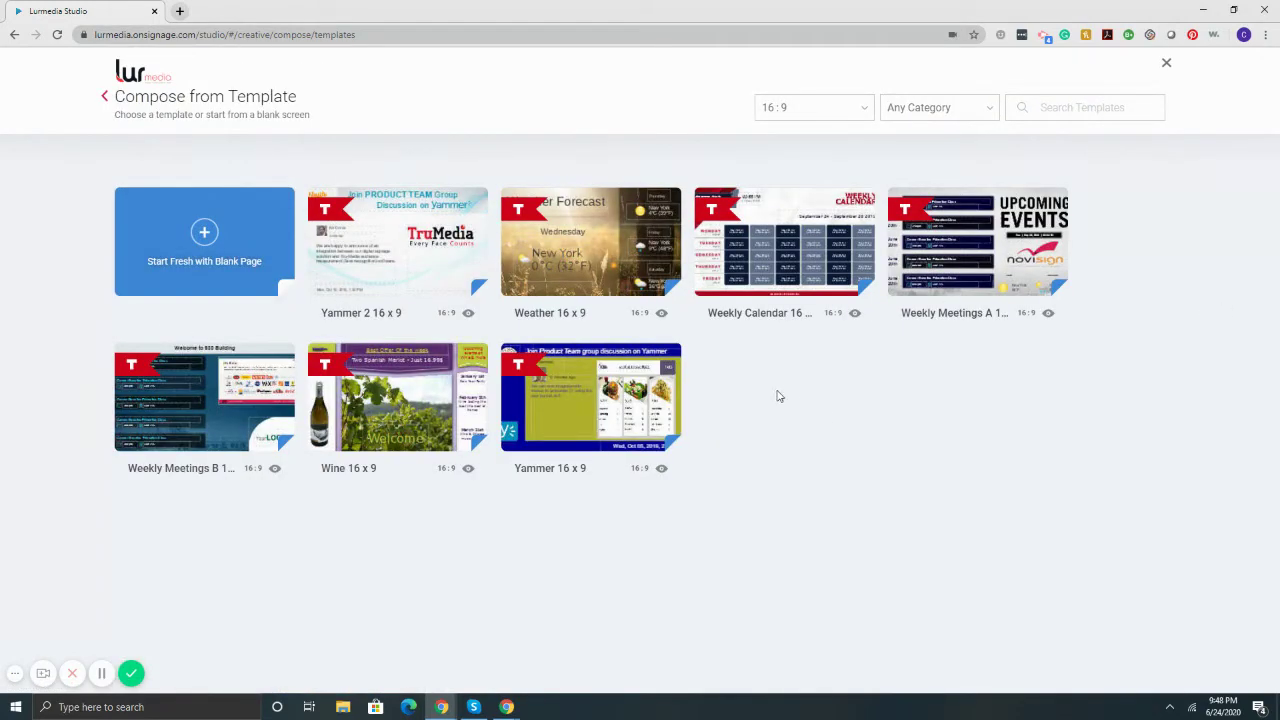
left_click(829, 118)
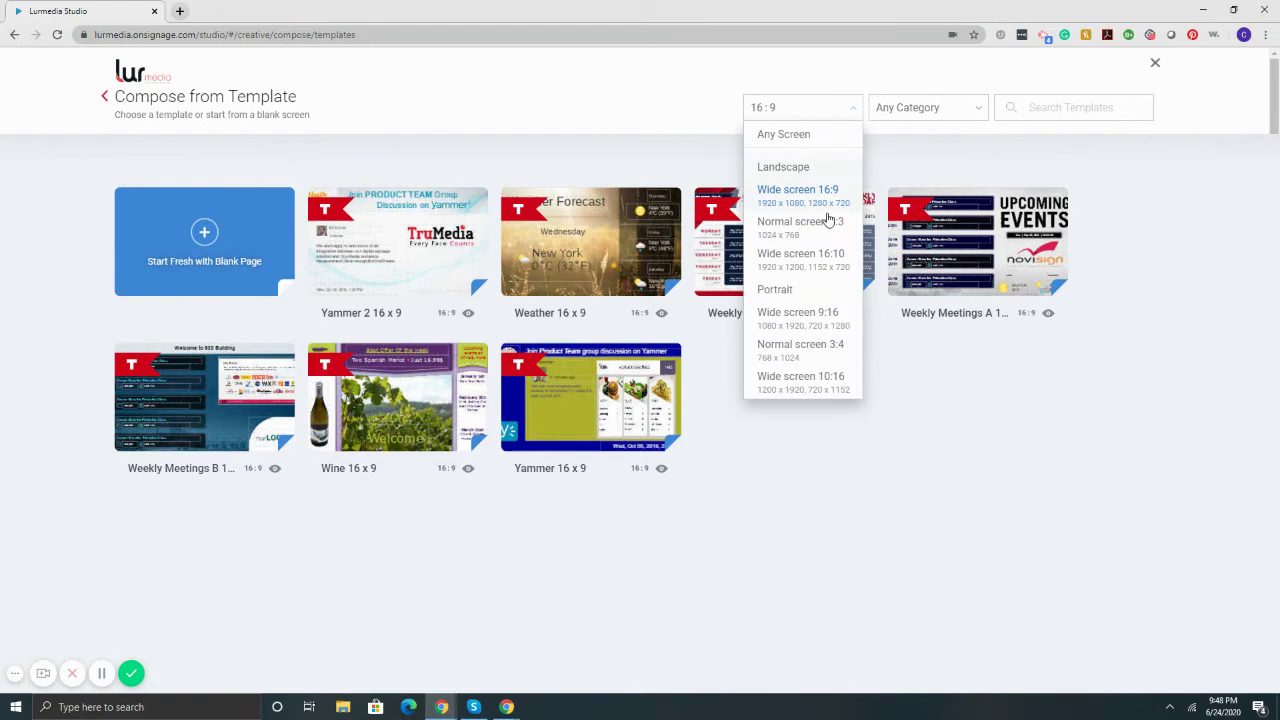
left_click(815, 323)
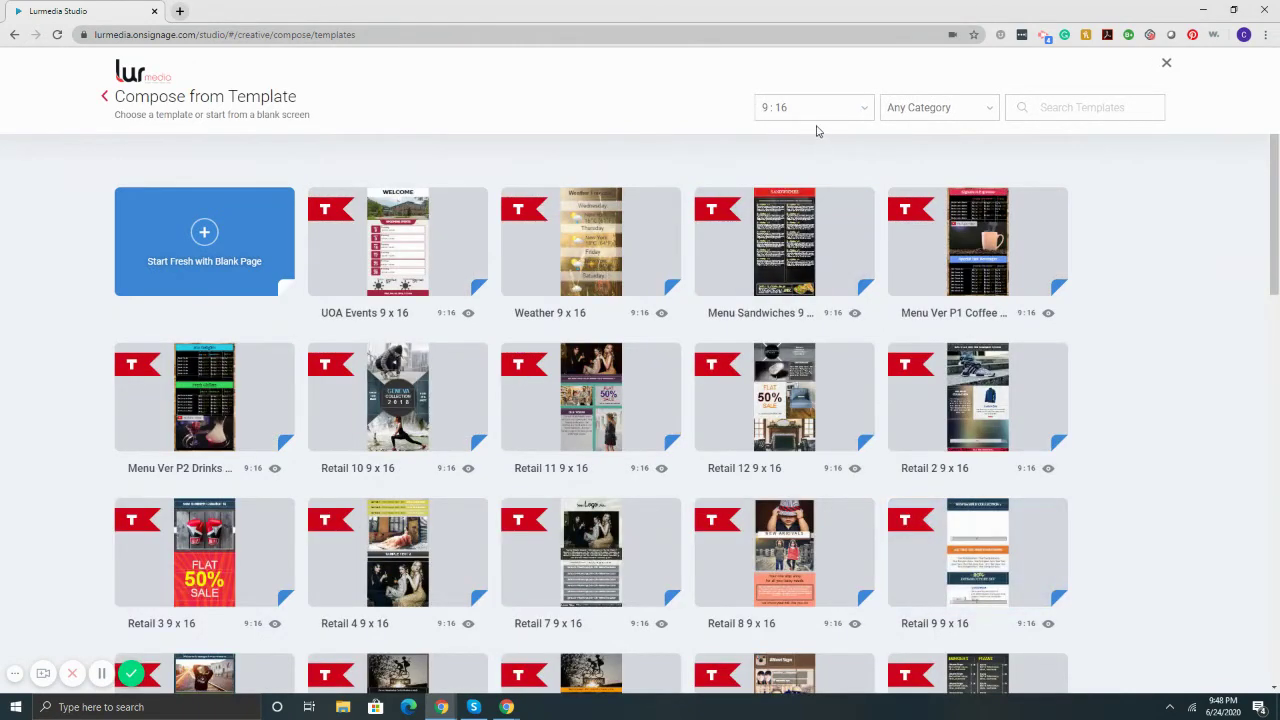
- Look through the 9:16 templates, and start a creative from the "Retail 6 9 x 16" template
scroll(790, 311, "down", 9)
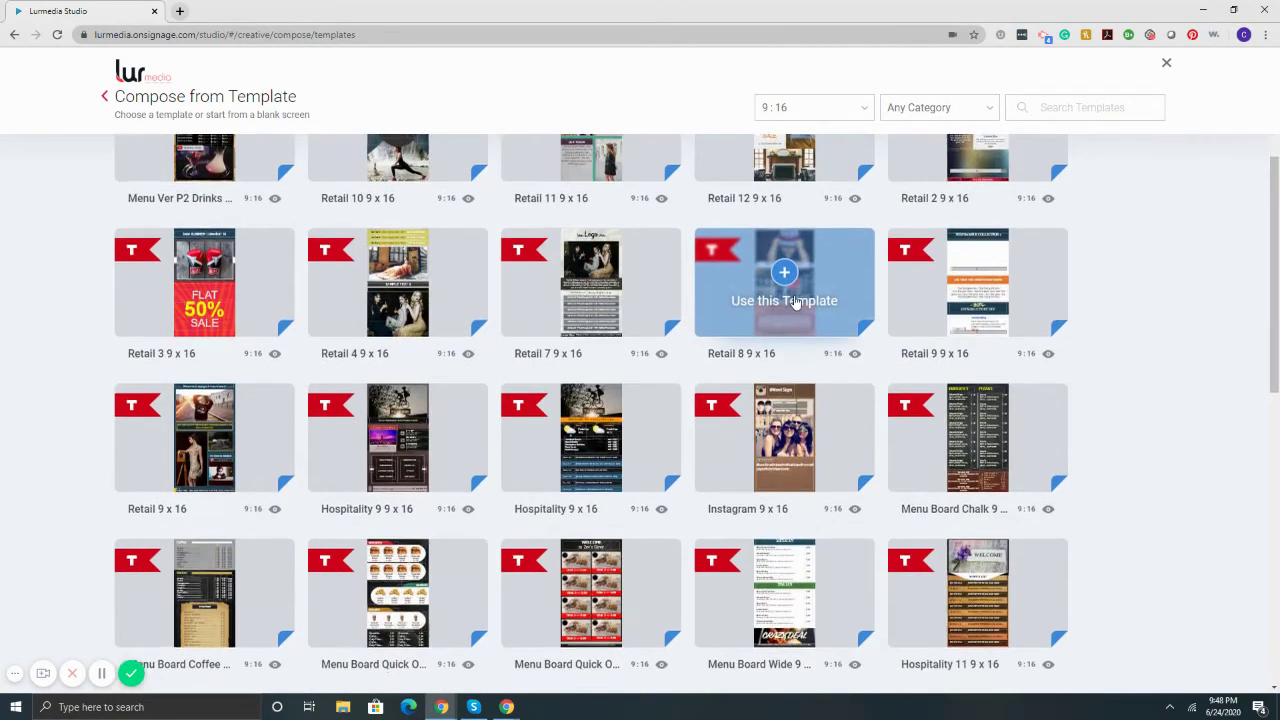
scroll(632, 387, "down", 3)
scroll(666, 357, "up", 2)
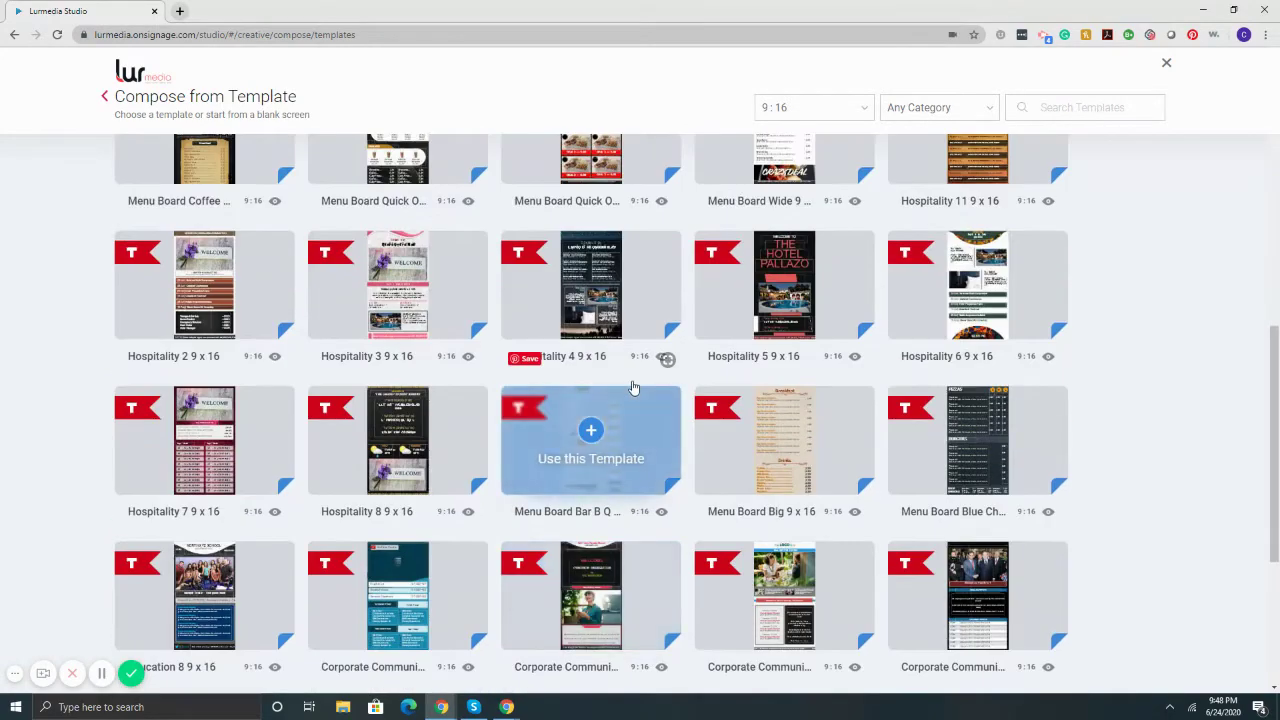
scroll(0, 446, "up", 3)
scroll(600, 400, "down", 2)
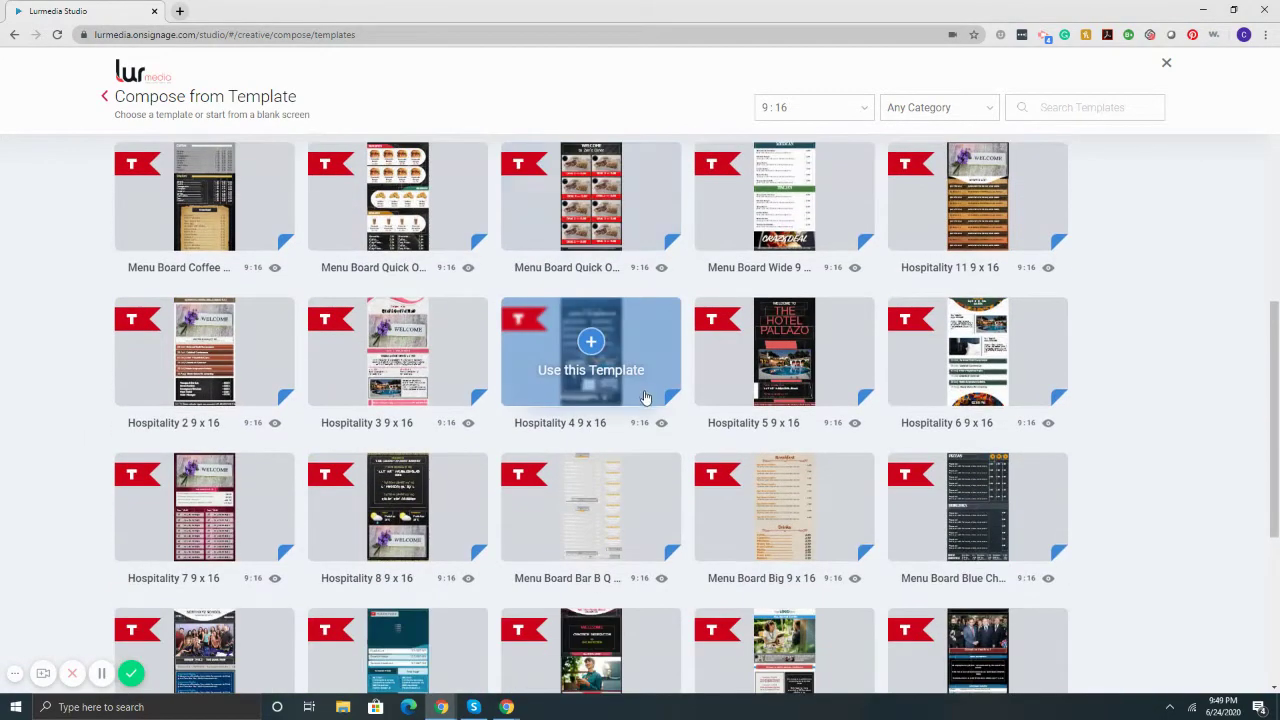
scroll(672, 460, "down", 2)
scroll(672, 460, "down", 3)
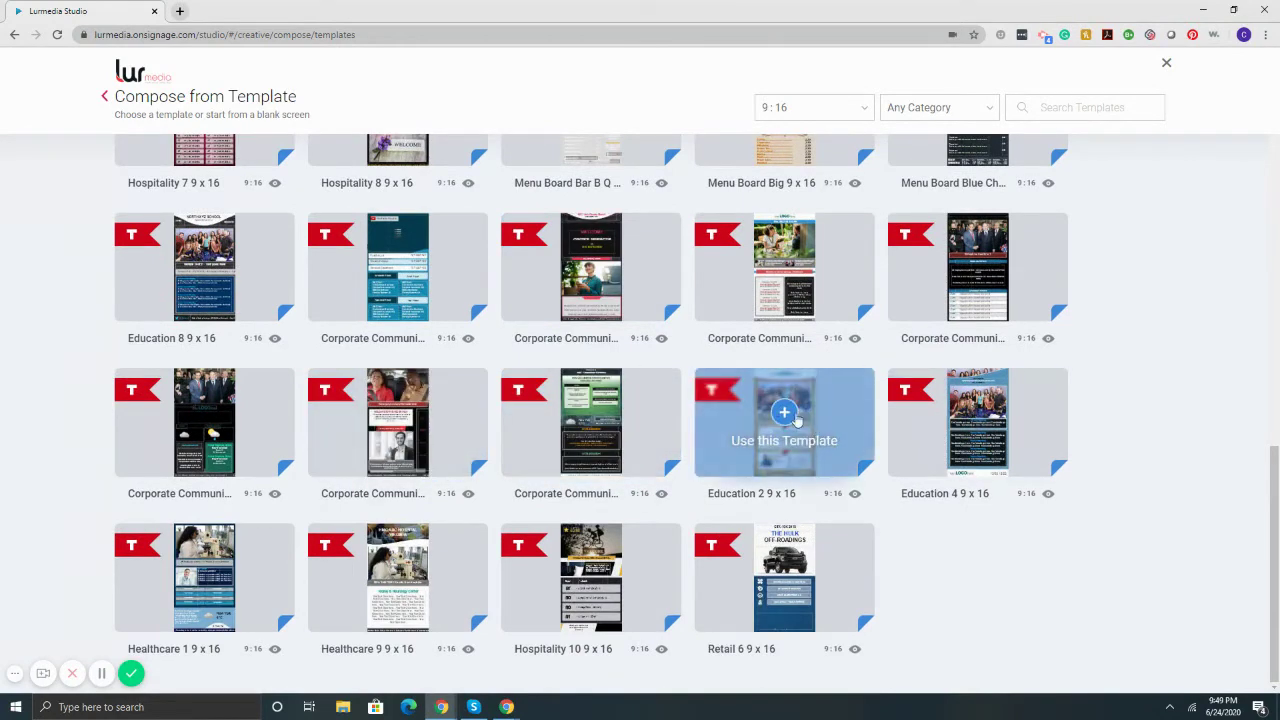
left_click(790, 566)
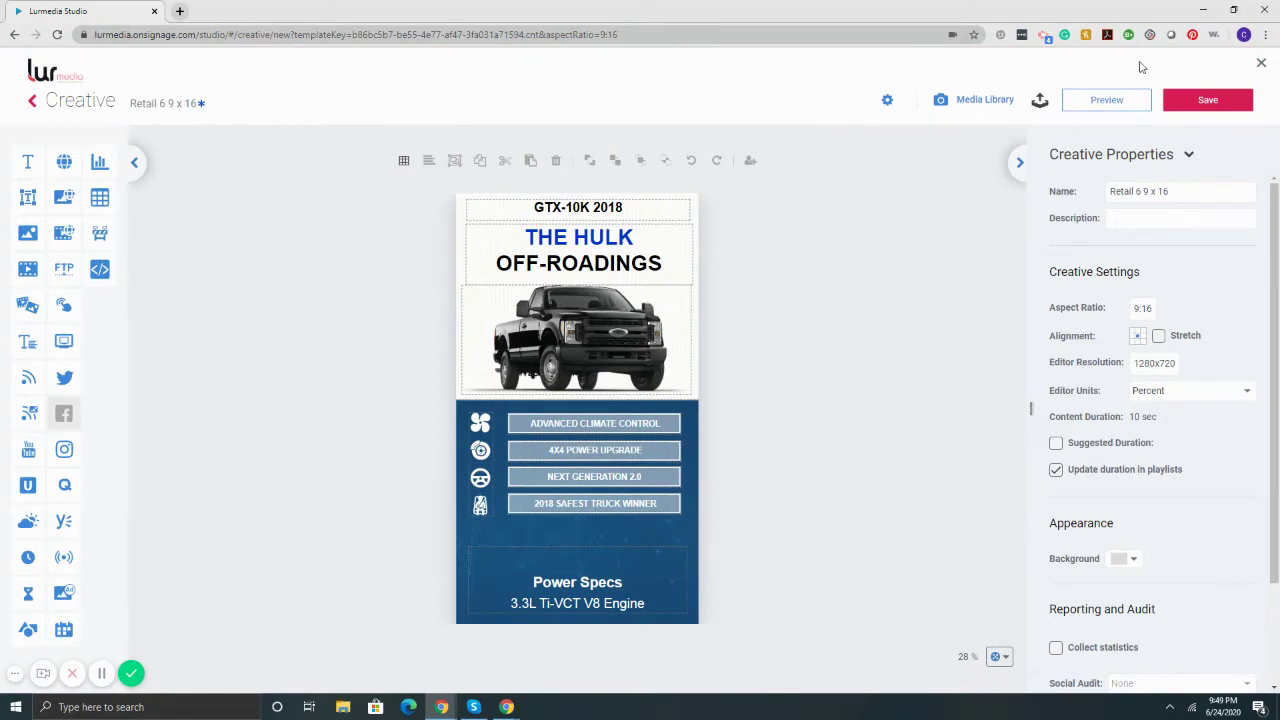
- Preview the truck creative full screen, and return to the editor
left_click(1104, 100)
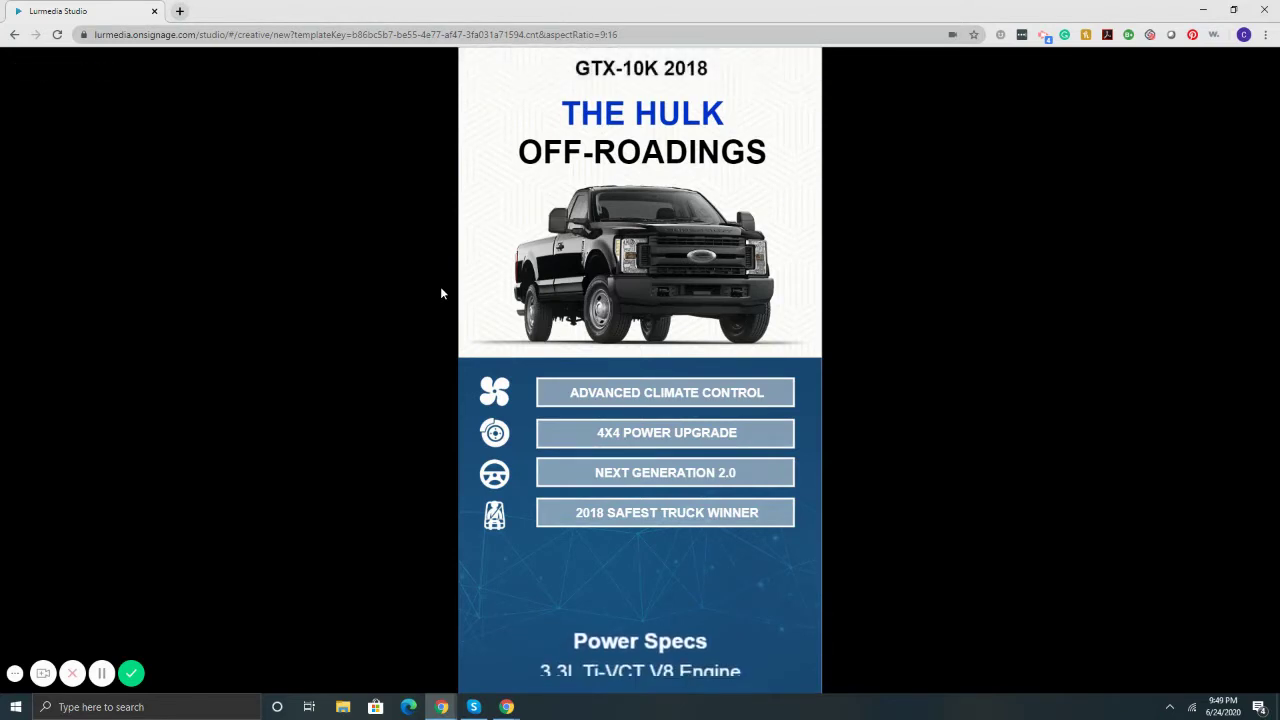
mouse_move(457, 286)
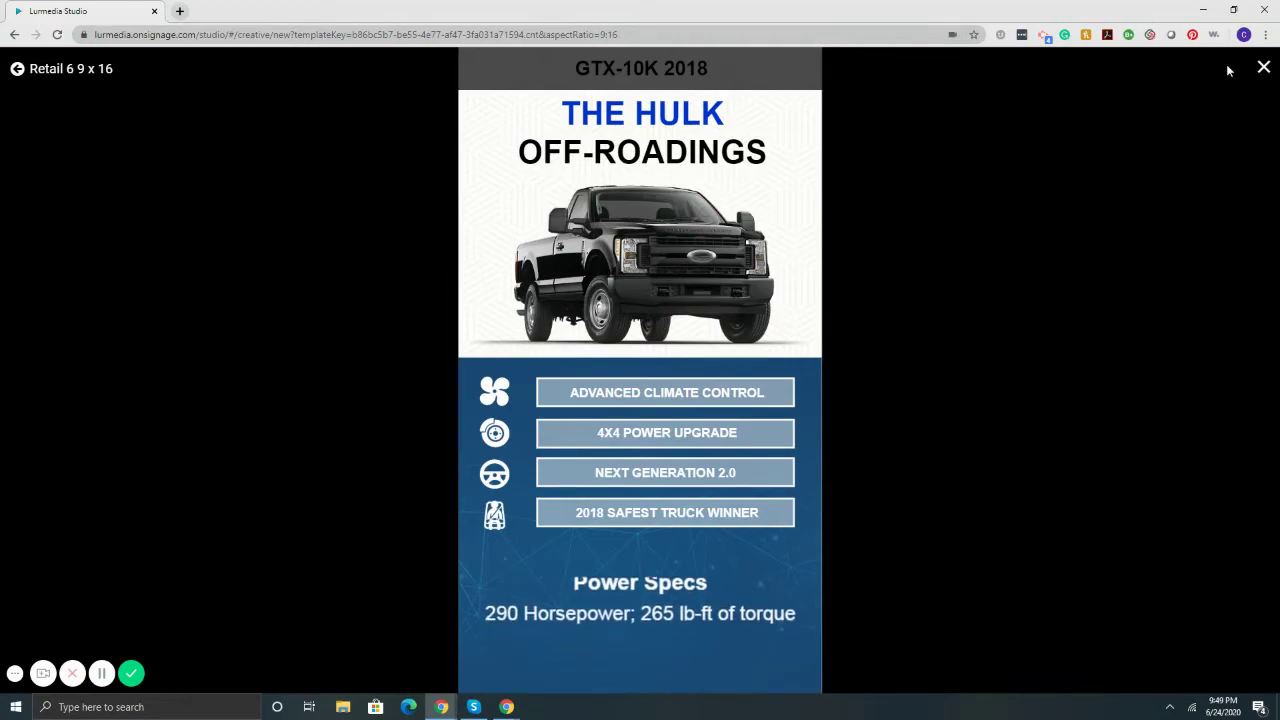
left_click(1264, 67)
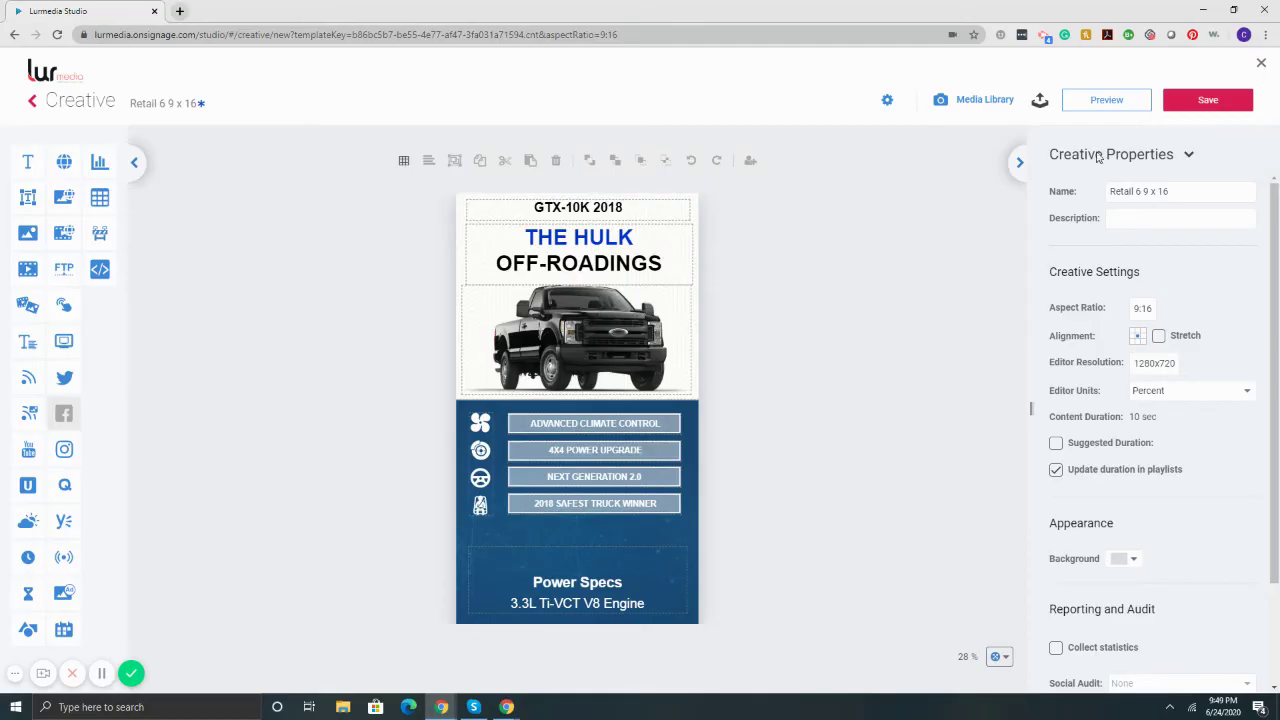
- Shrink the truck picture, and delete it from the creative
left_click(612, 317)
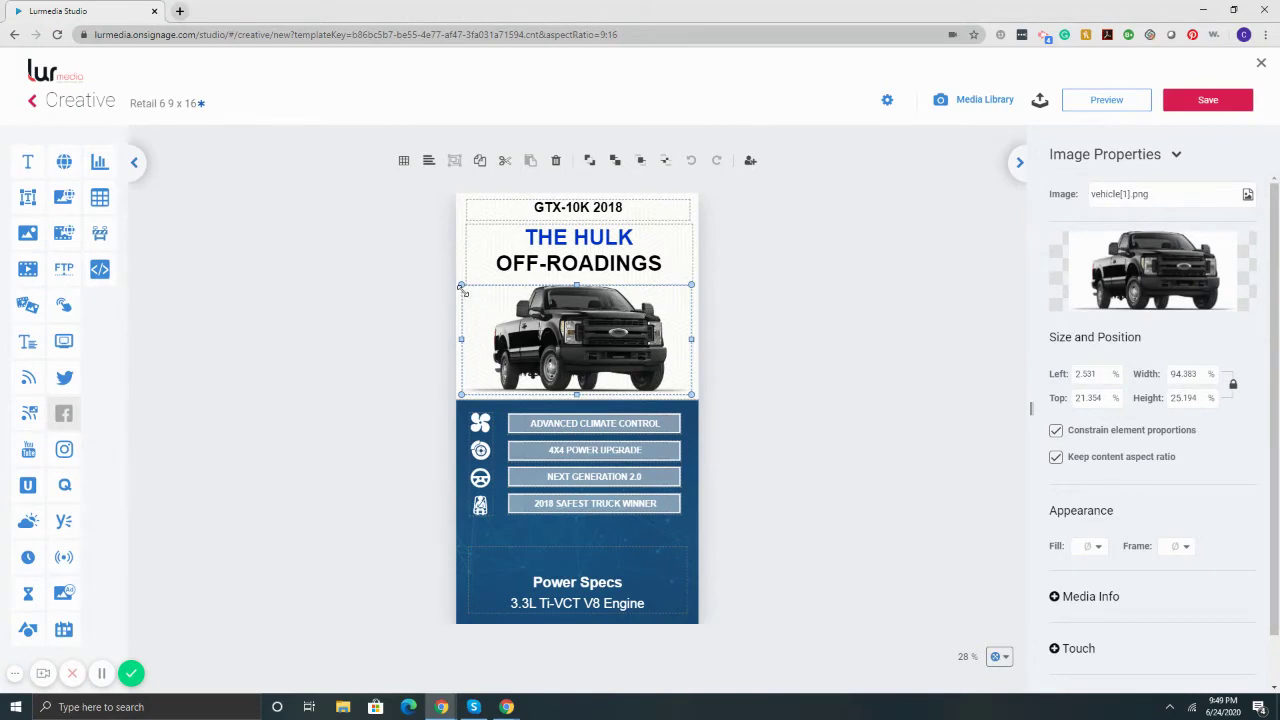
left_click_drag(462, 288, 516, 325)
left_click_drag(605, 312, 627, 300)
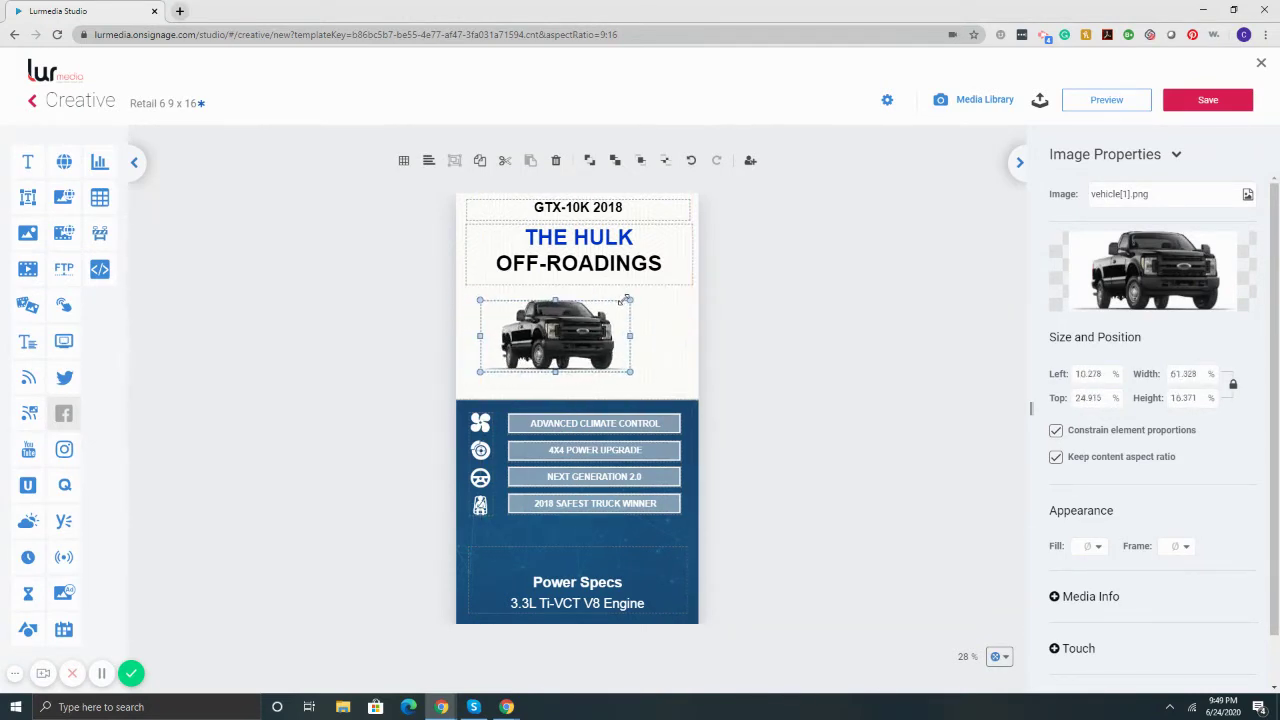
key("Delete")
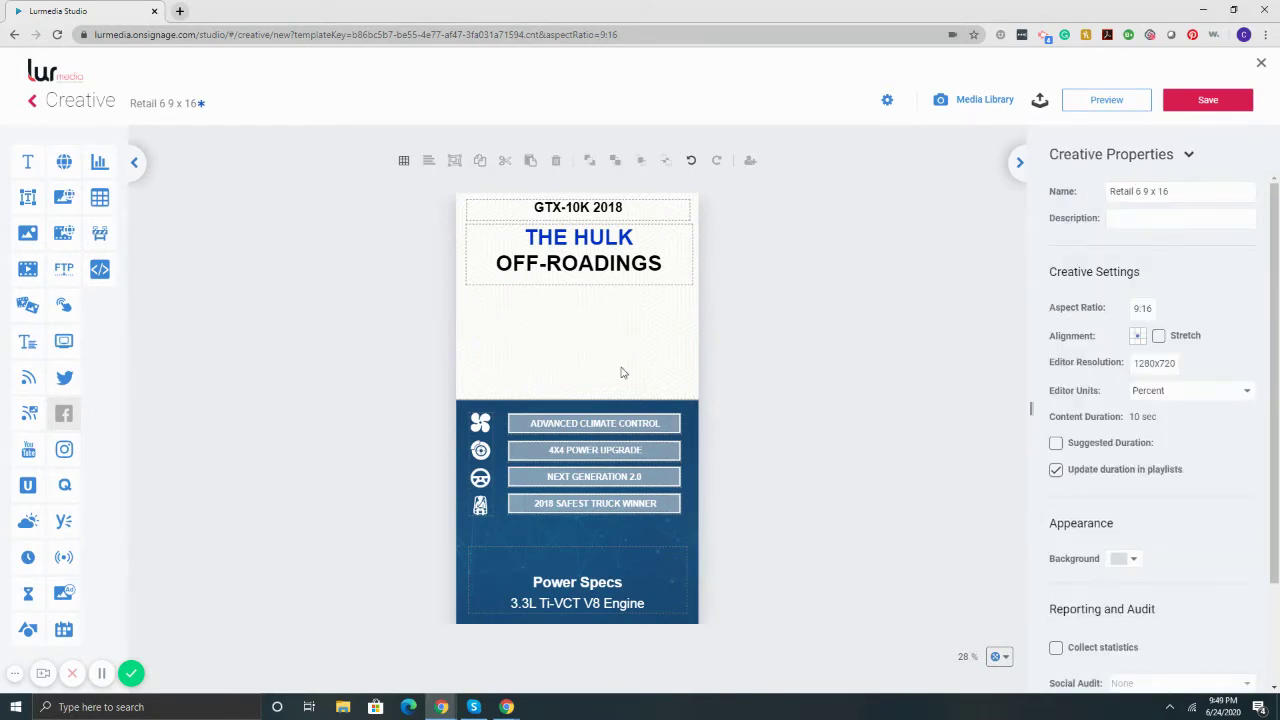
- Move the "Power Specs" ticker to the blank area below the "OFF-ROADINGS" headline, and delete all its entries
left_click(614, 590)
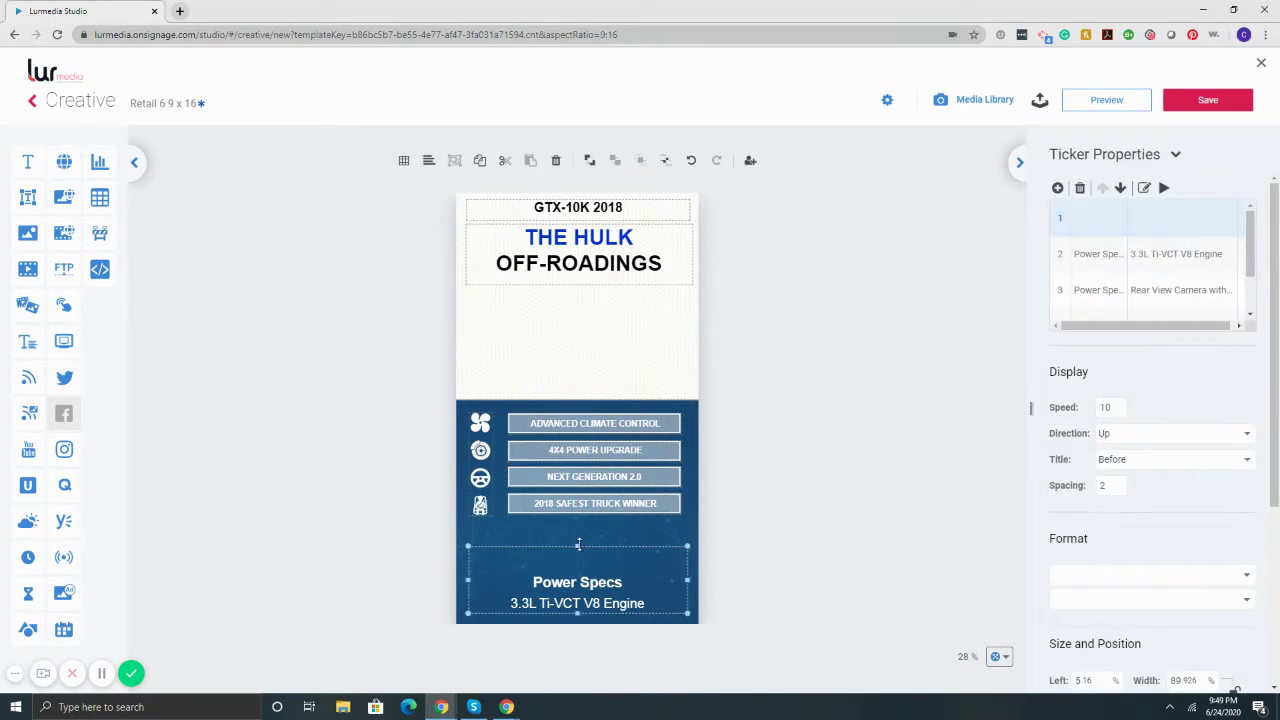
left_click_drag(577, 546, 567, 340)
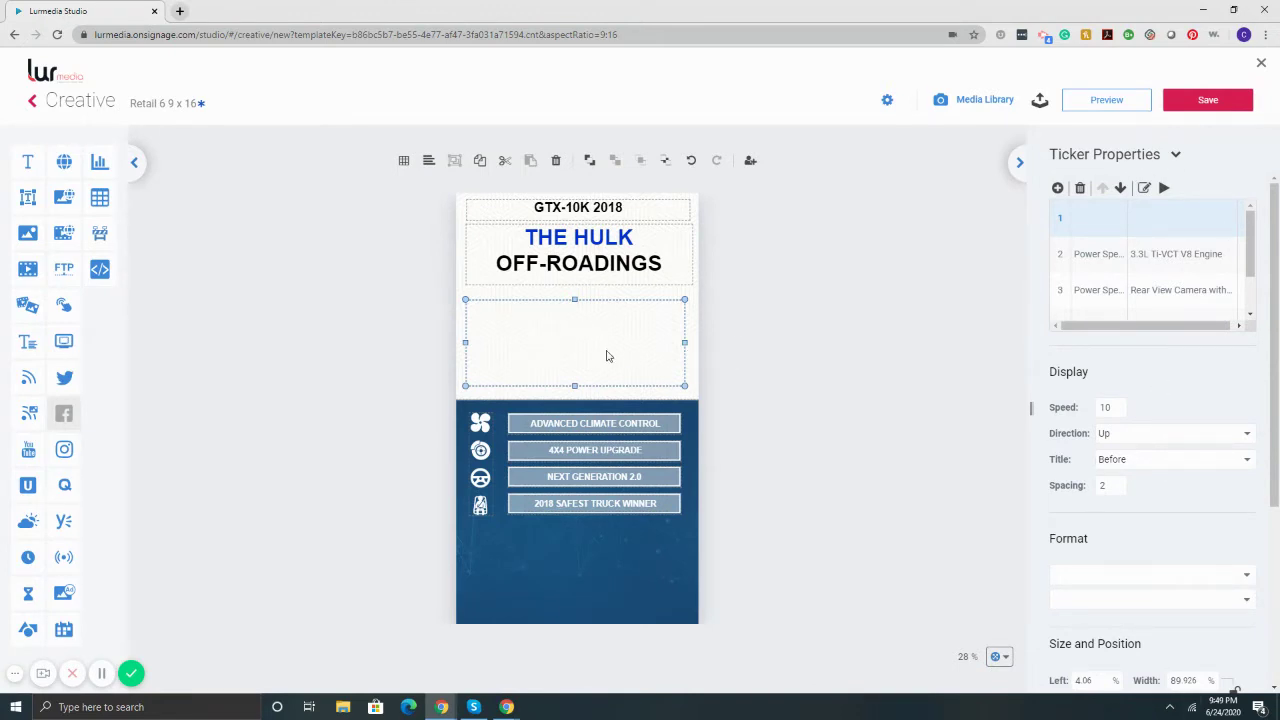
left_click(1080, 189)
left_click(1080, 189)
left_click(1080, 189)
left_click(1080, 189)
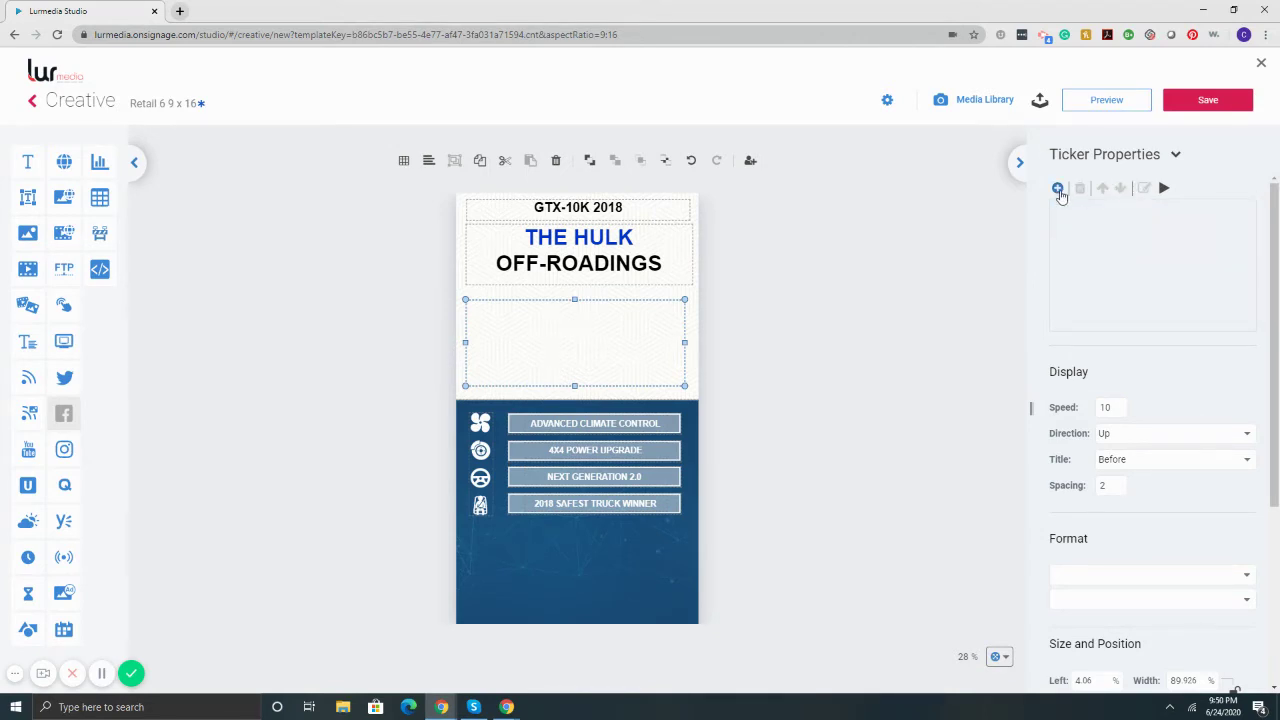
- Add a ticker entry titled "On Sale" with the text "The Hulk $99"
left_click(1057, 188)
left_click(682, 305)
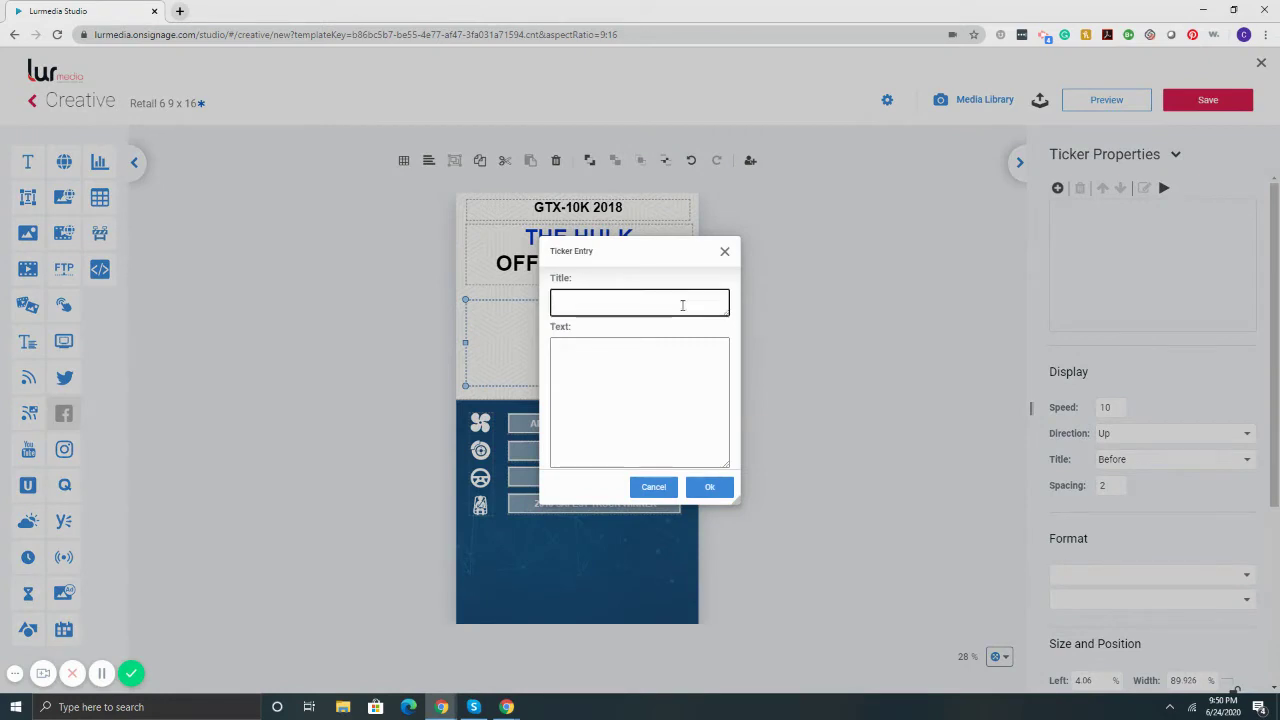
type("On Sale")
key("Tab")
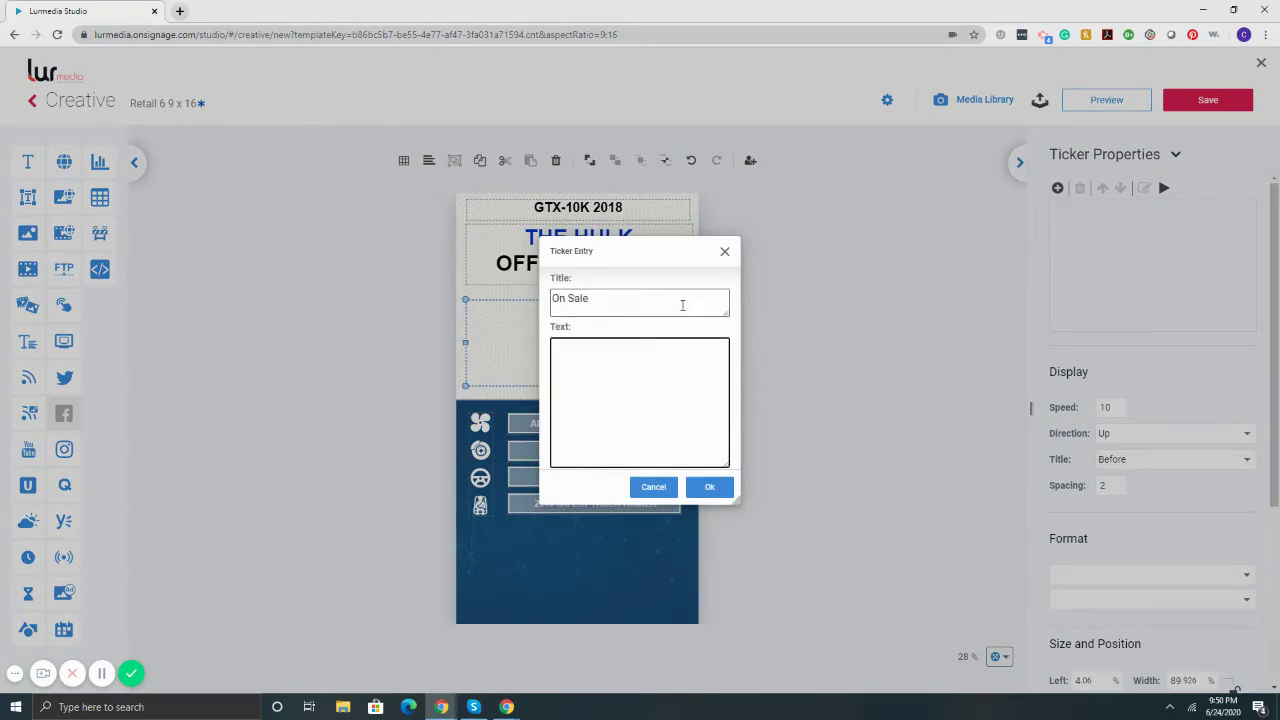
type("The Hulk $99")
left_click(709, 487)
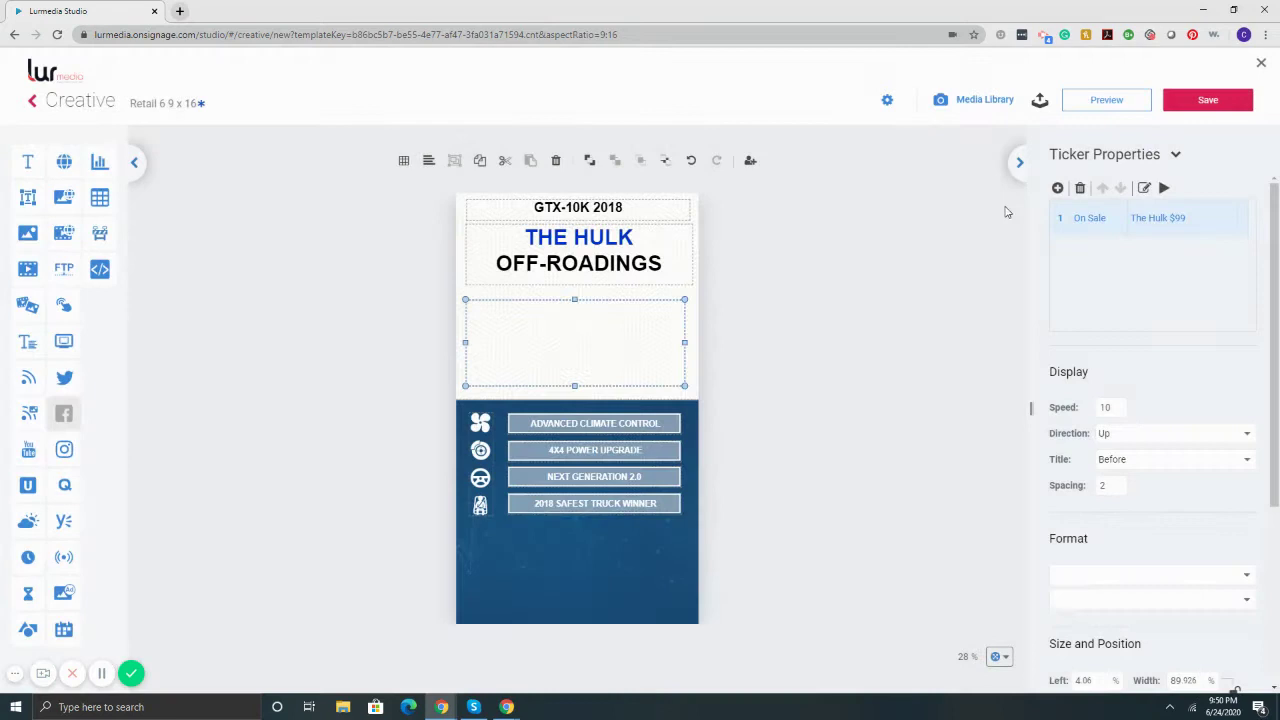
- Add another ticker entry titled "Oil Change Today" with the text "$99"
left_click(1062, 190)
left_click(674, 303)
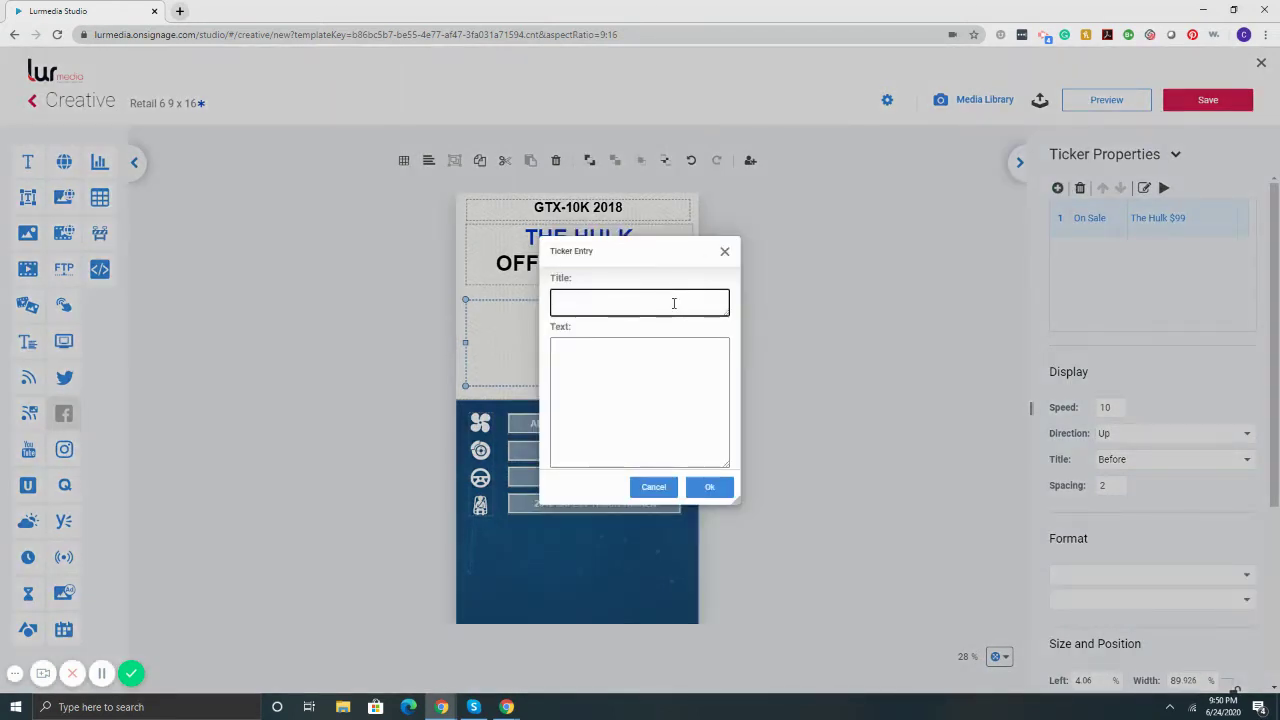
type("Oil Change Today")
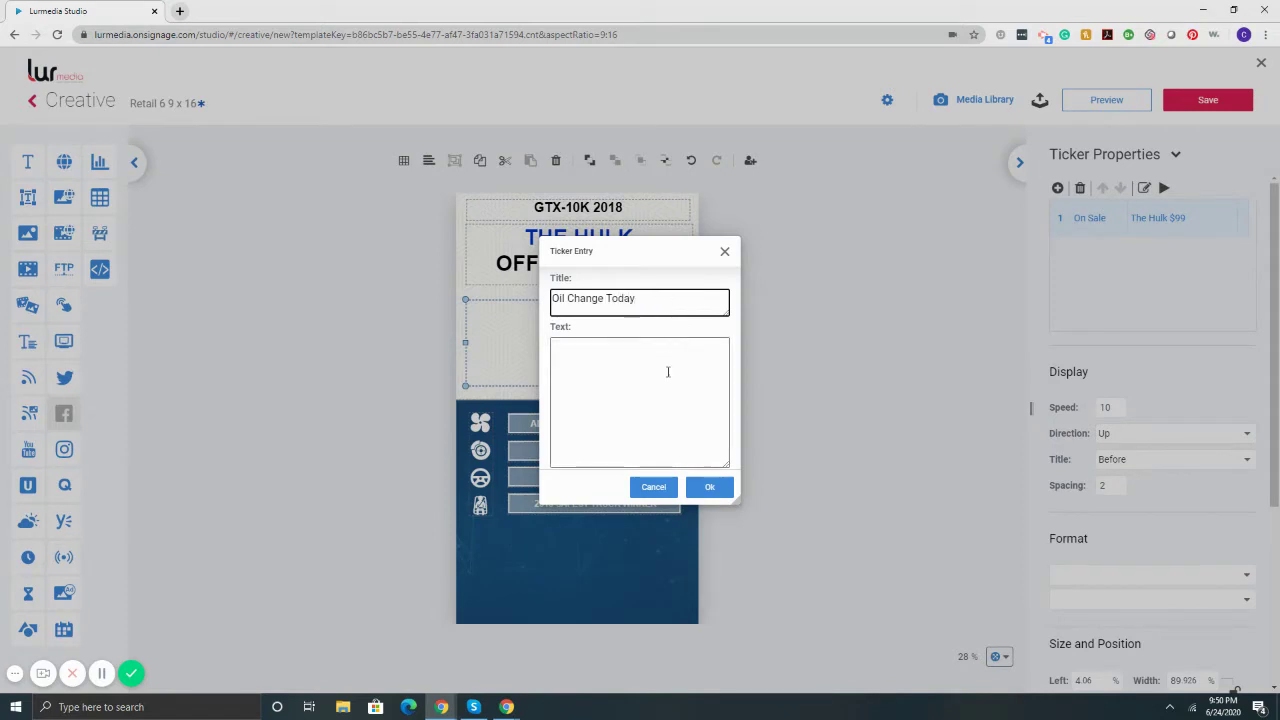
left_click(672, 370)
type("$99")
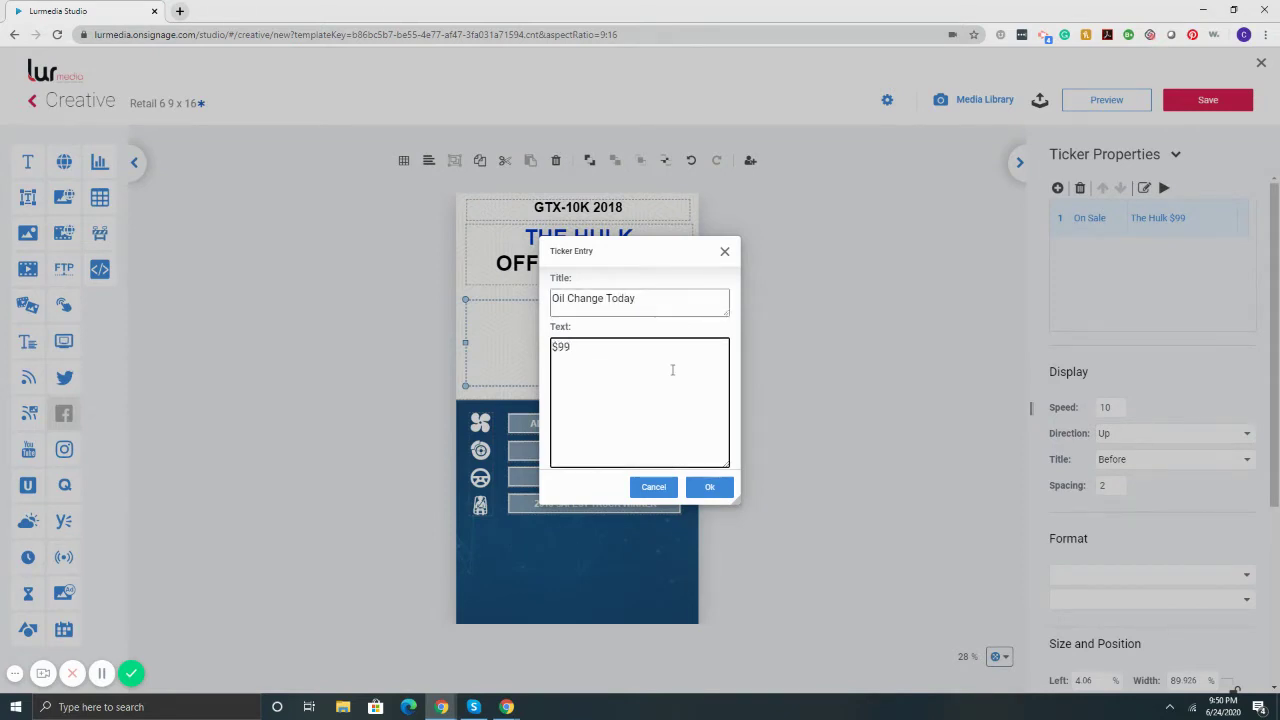
left_click(709, 488)
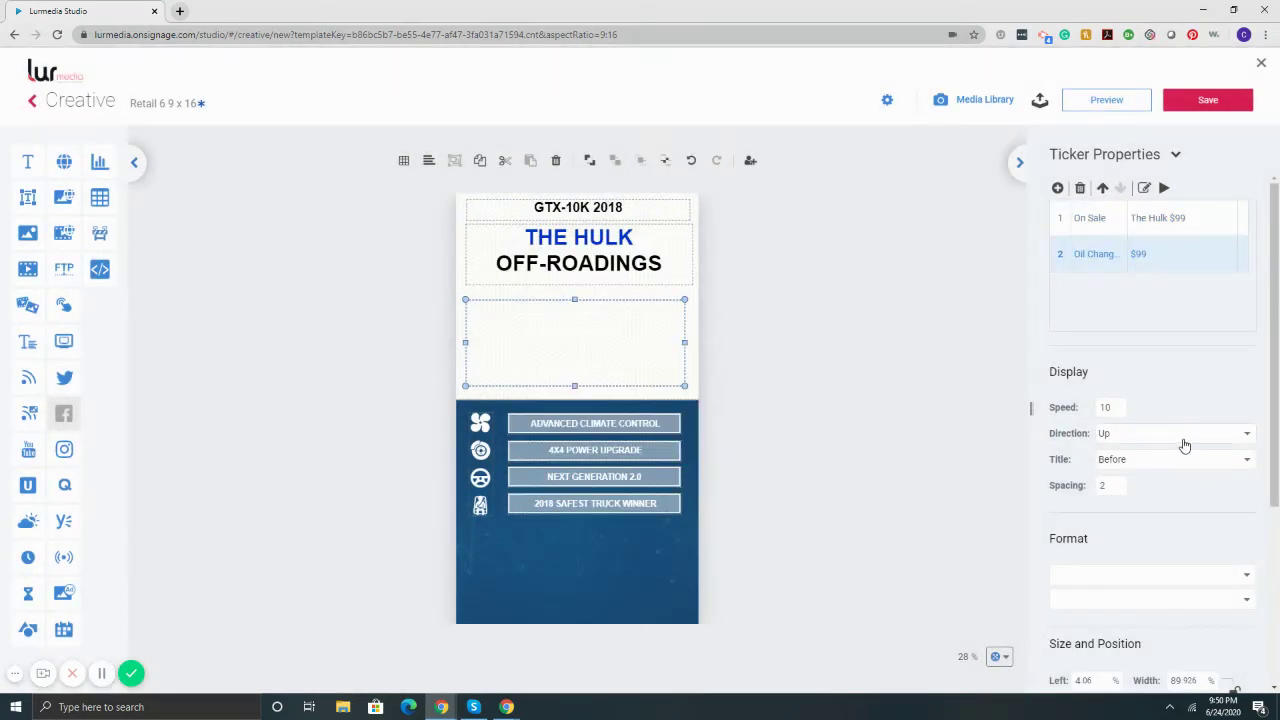
- Play the ticker on the canvas, and set its title format's text color to black (000000)
left_click(1164, 188)
double_click(1113, 407)
left_click(1138, 576)
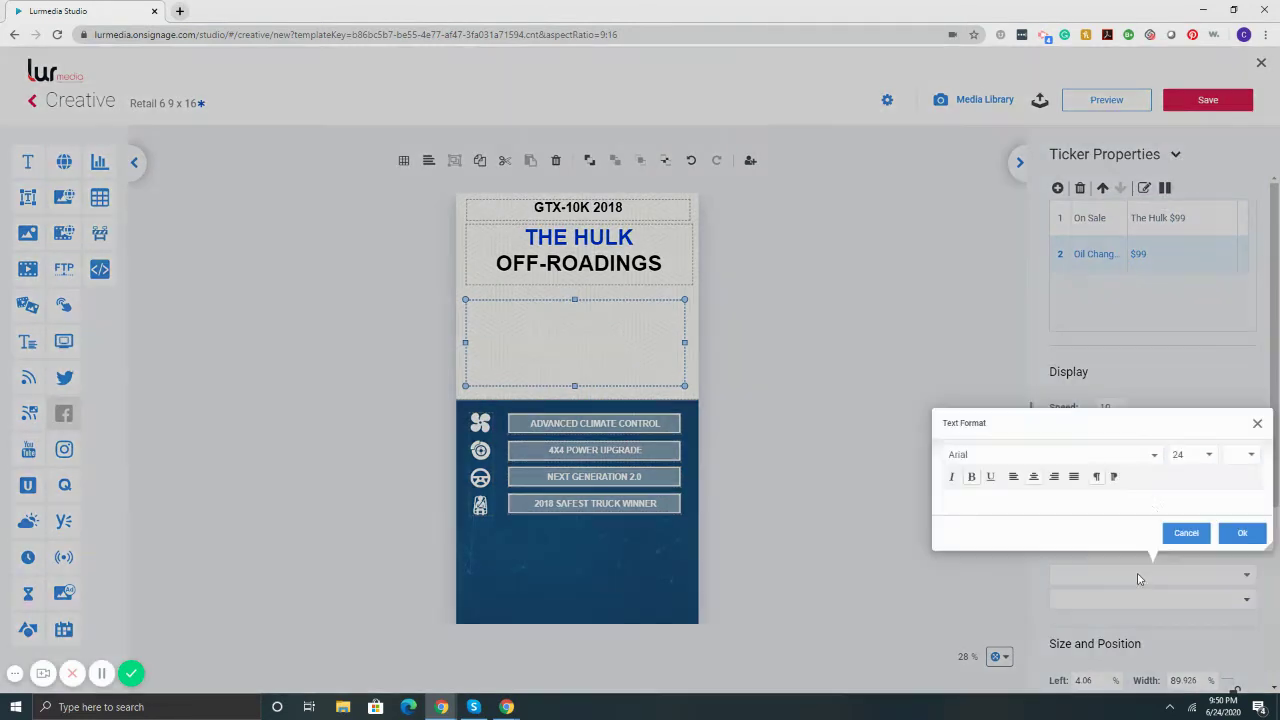
left_click(1249, 461)
left_click(966, 266)
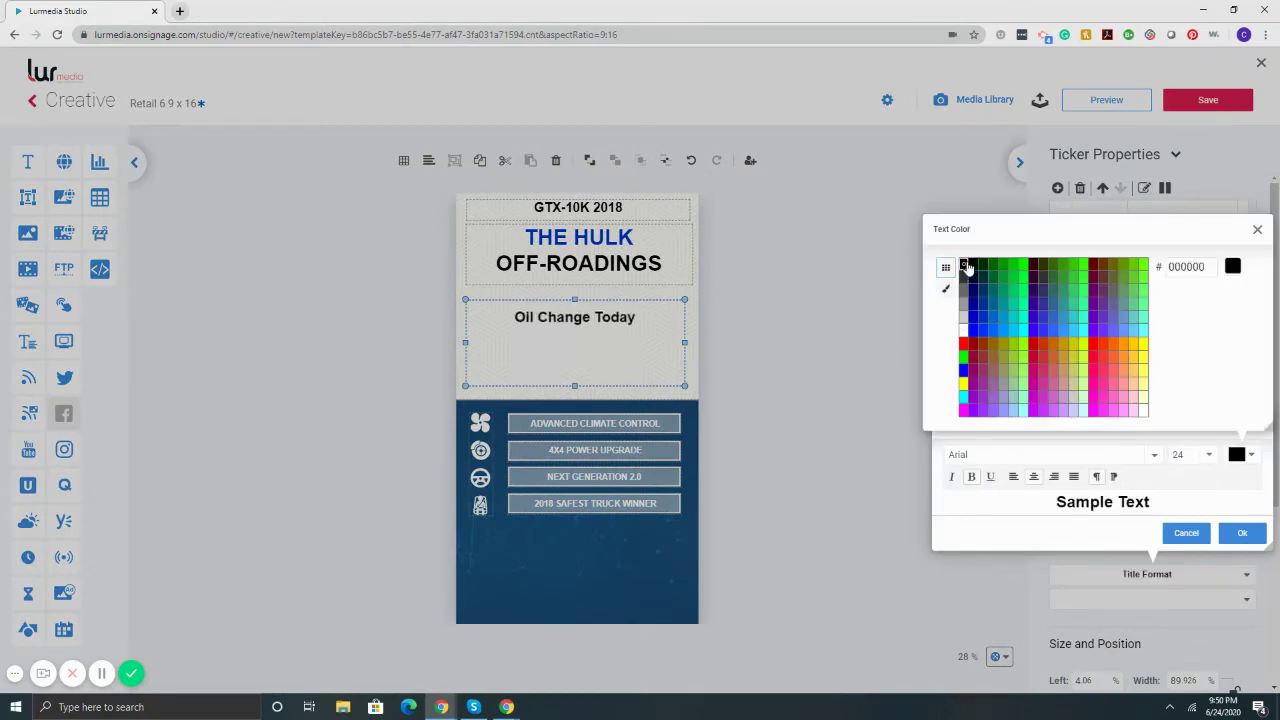
left_click(1258, 232)
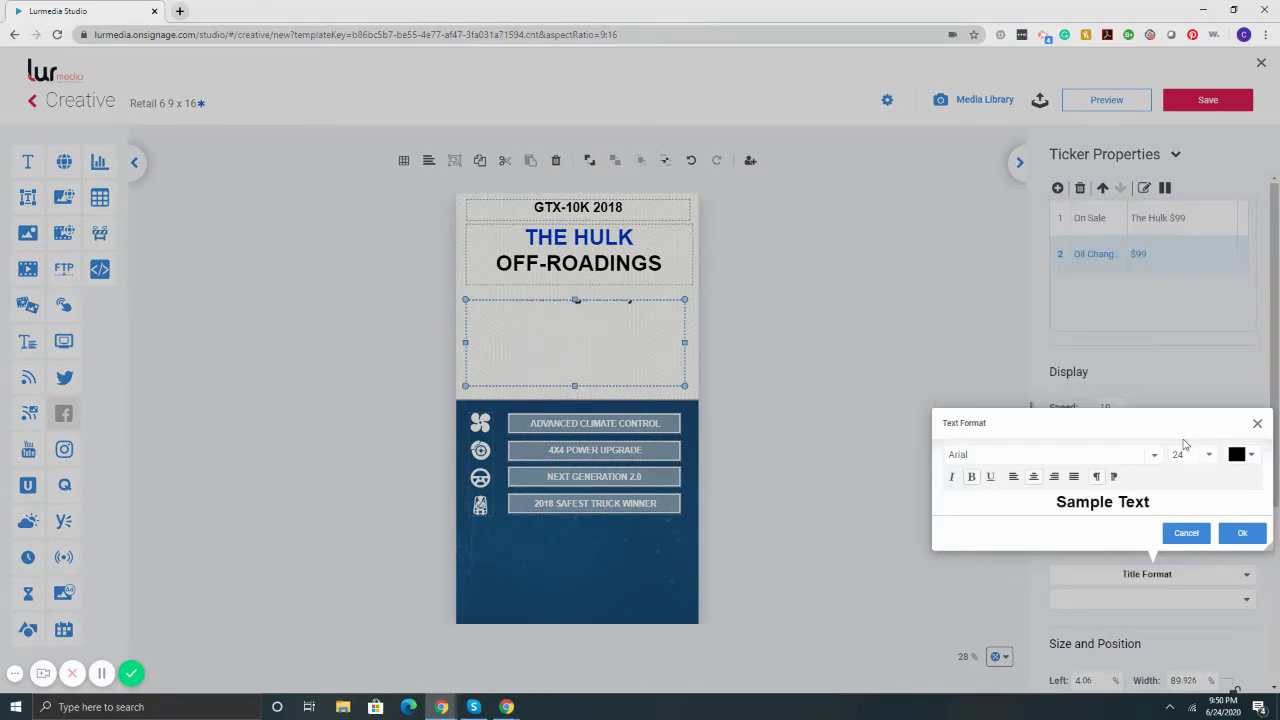
left_click(1240, 533)
- Set the ticker's body text color to black (000000) and its display speed to 20
left_click(1222, 574)
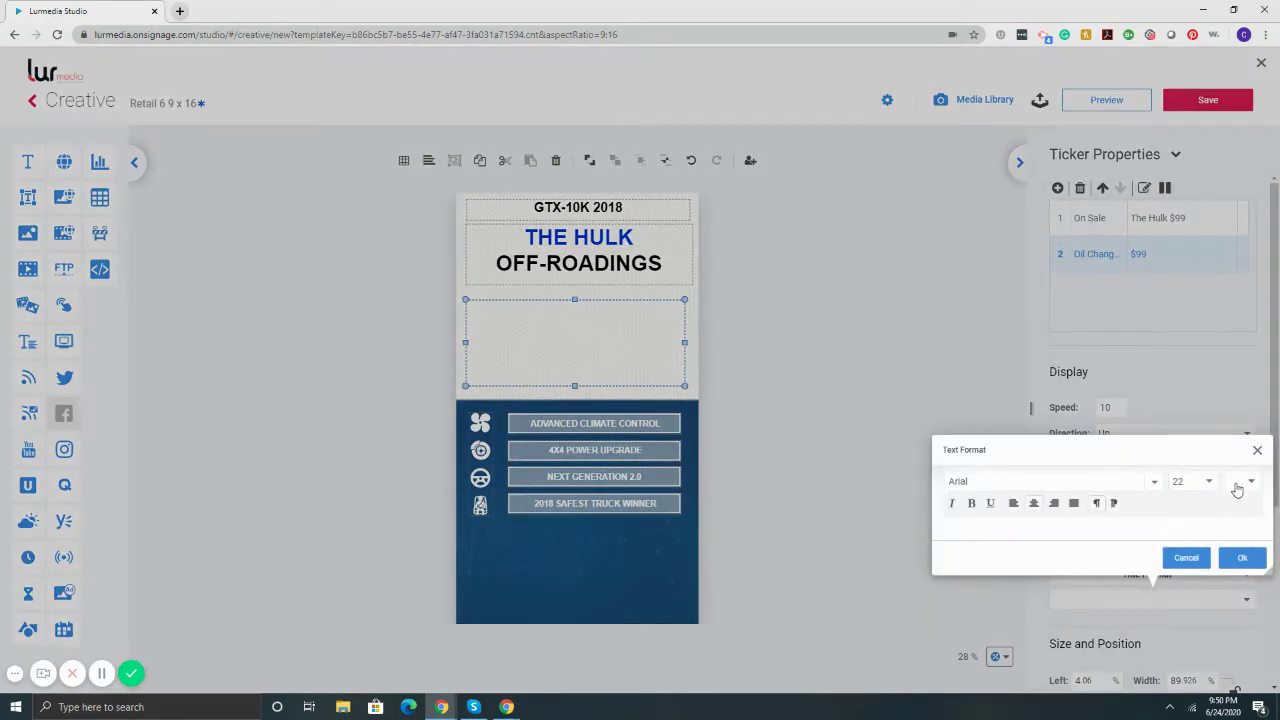
left_click(1238, 484)
left_click(964, 291)
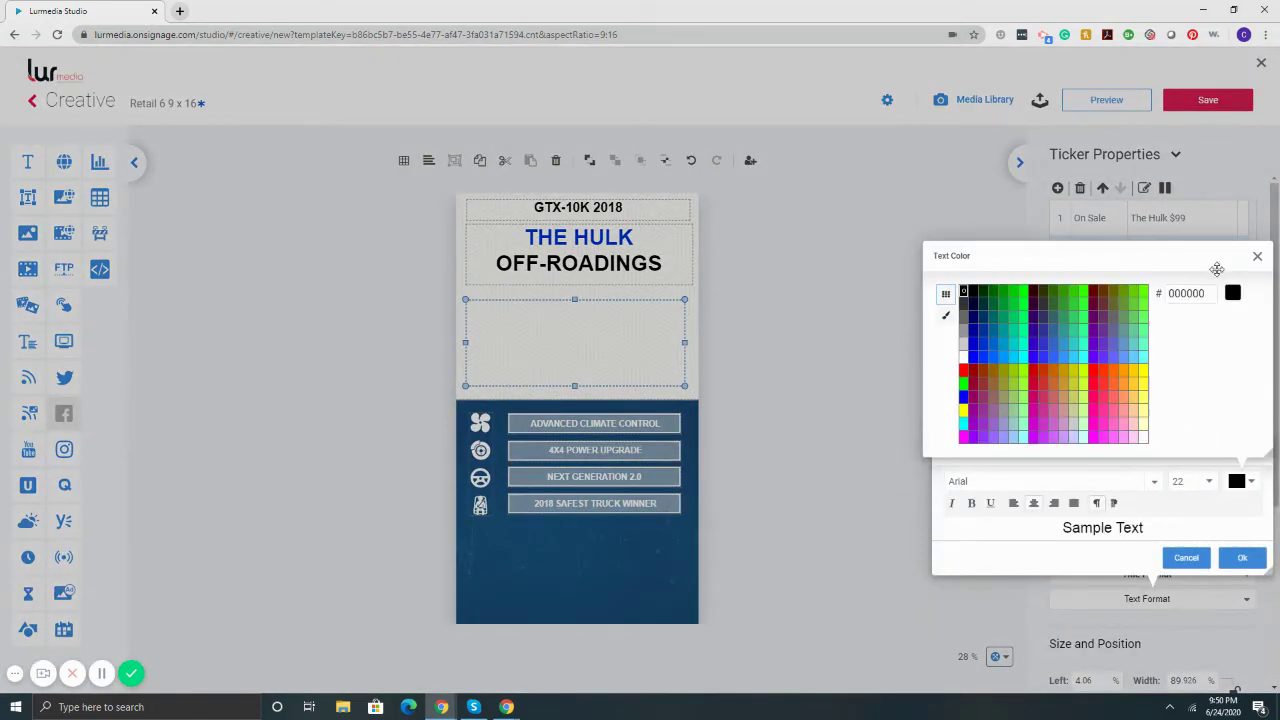
left_click(1257, 256)
left_click(1242, 557)
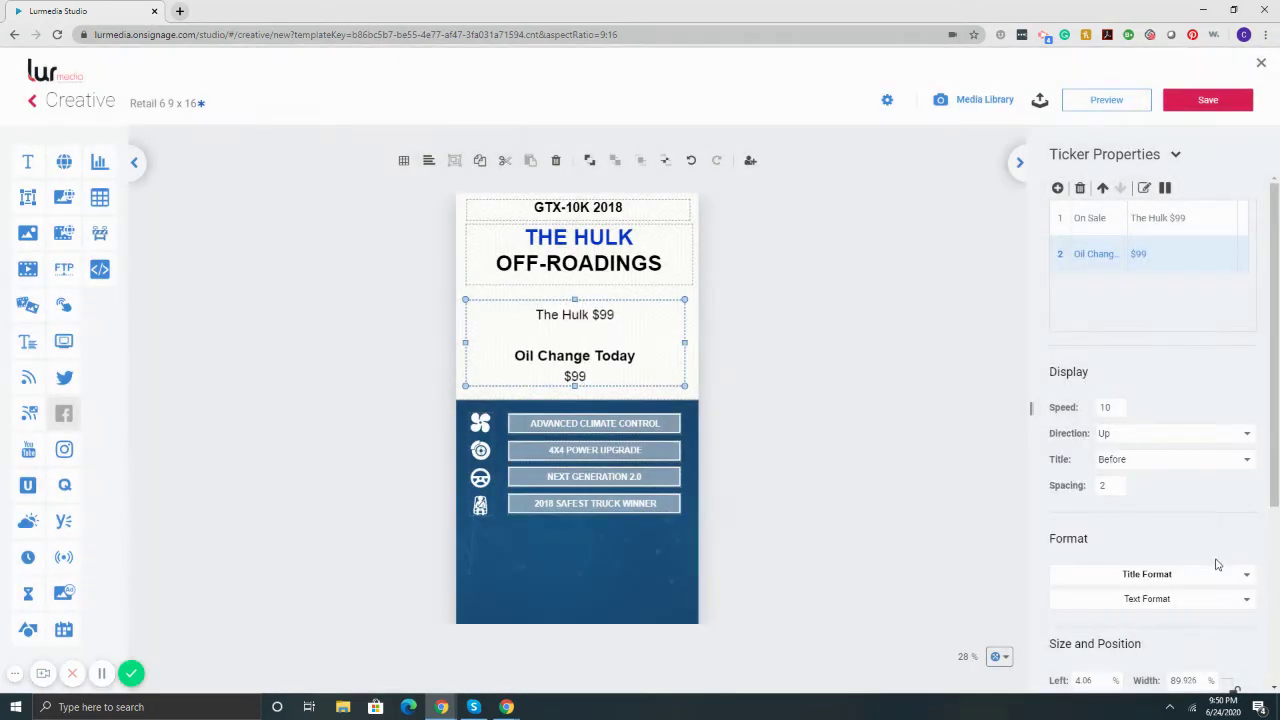
double_click(1110, 408)
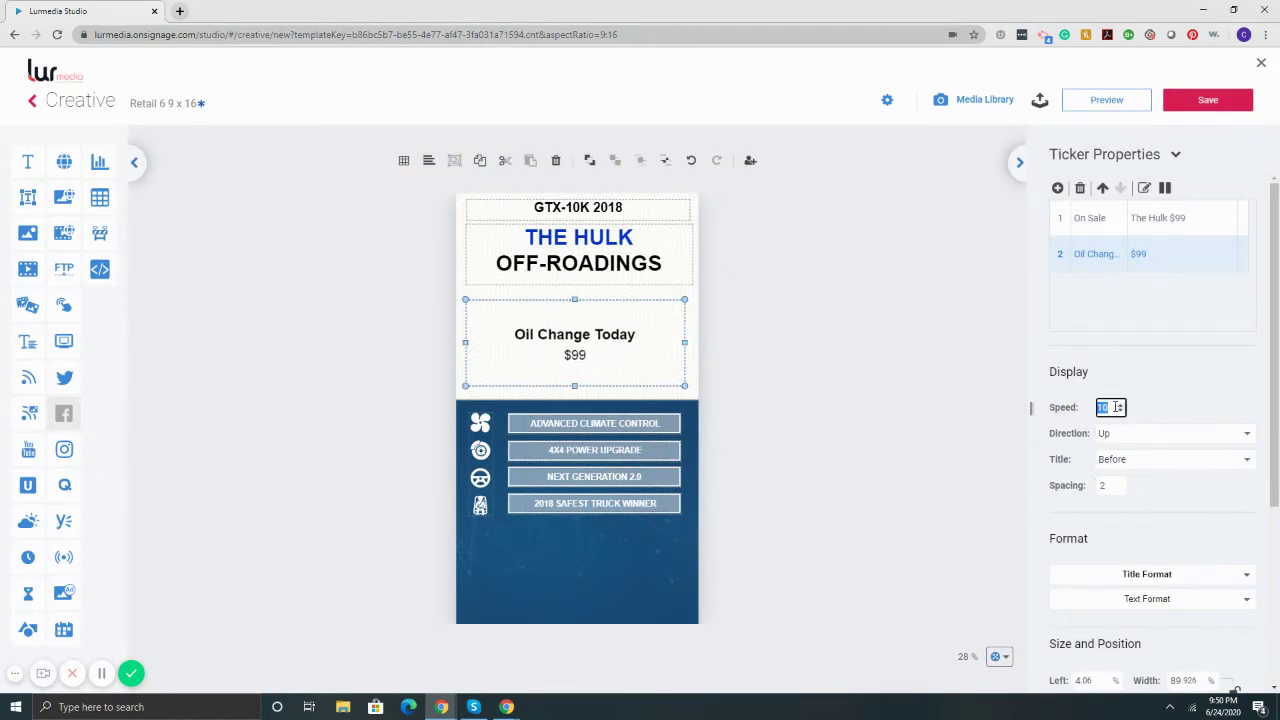
type("20")
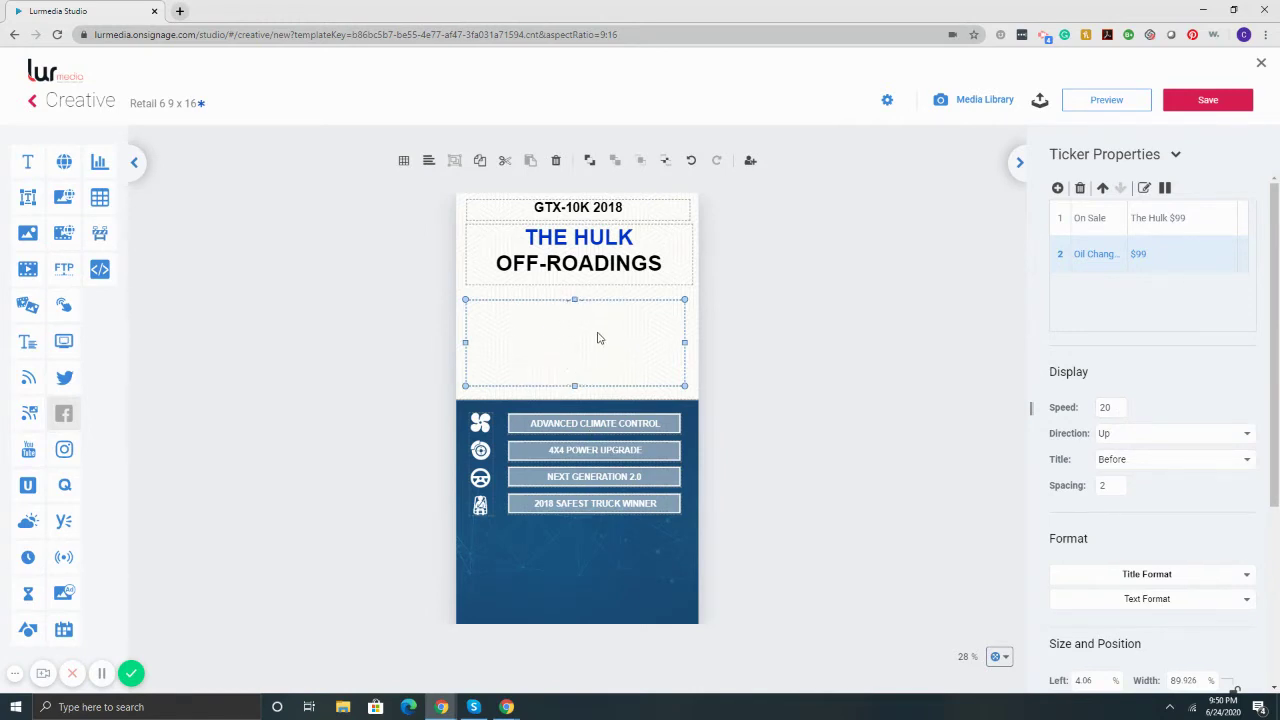
- Delete everything on the creative, and insert the "Wash Your Hands" and tank photos from My Library with an Image widget
key("ctrl+a")
key("Delete")
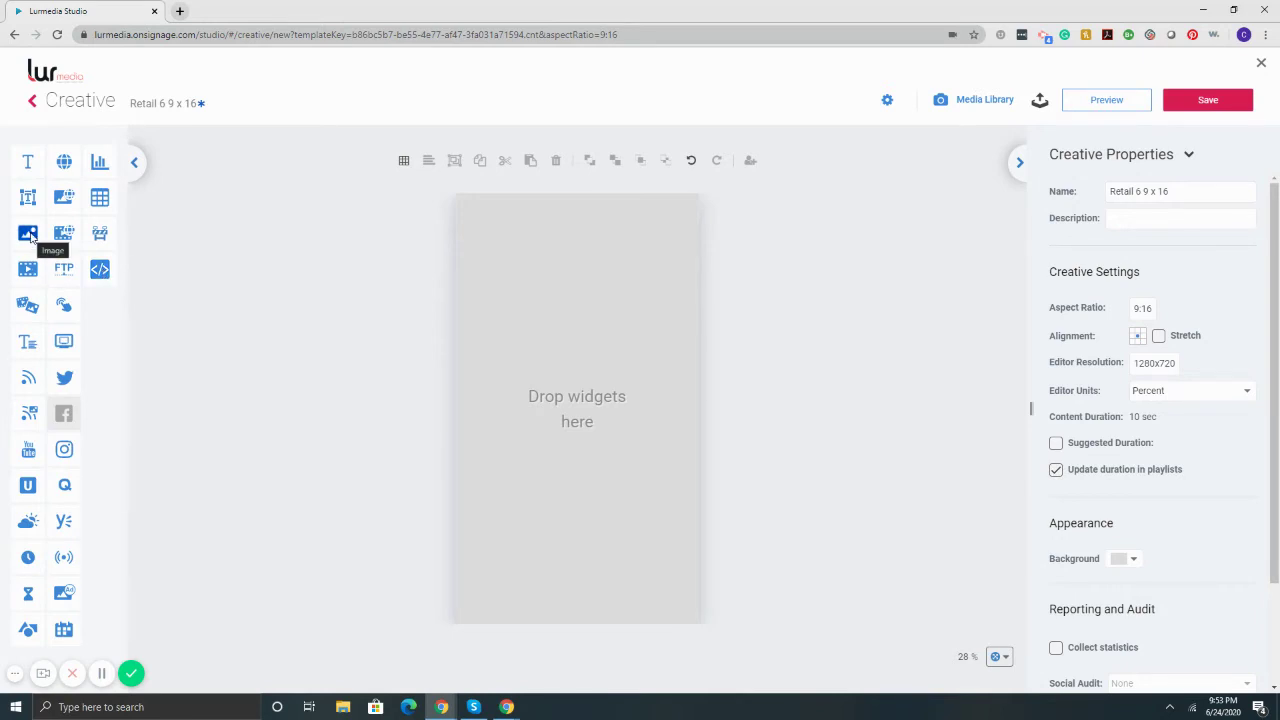
left_click_drag(30, 236, 560, 243)
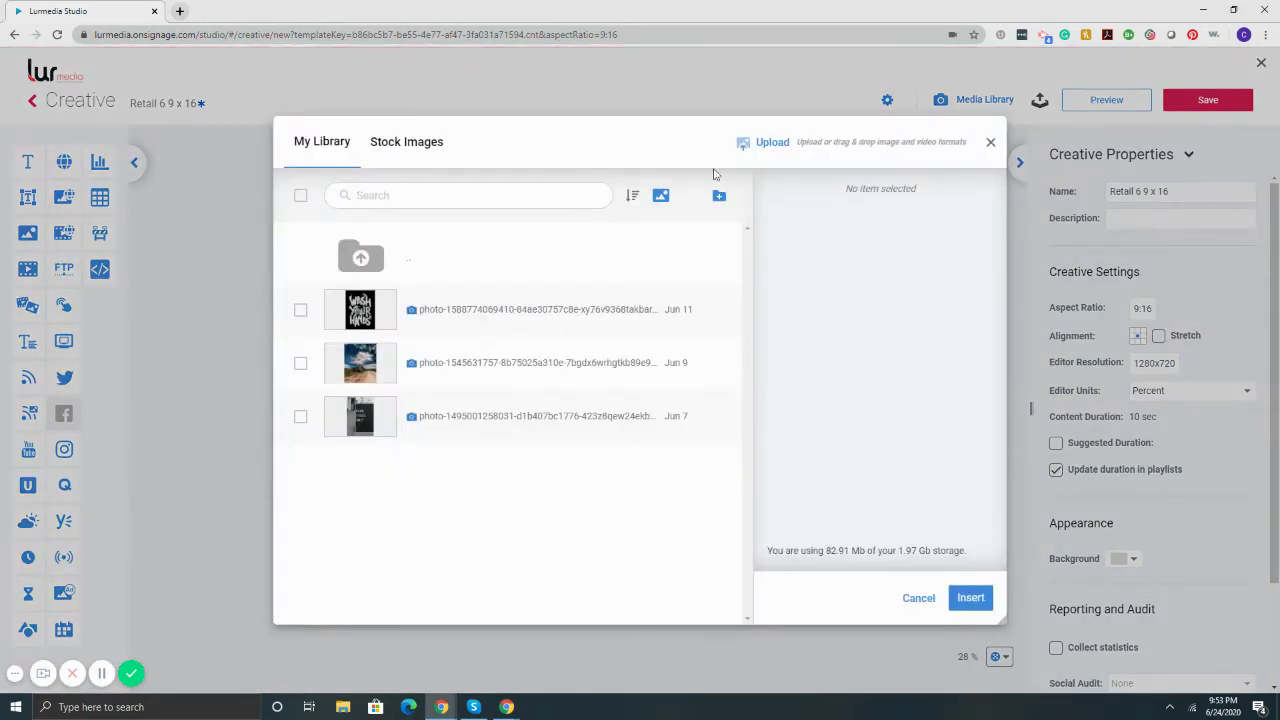
left_click(777, 143)
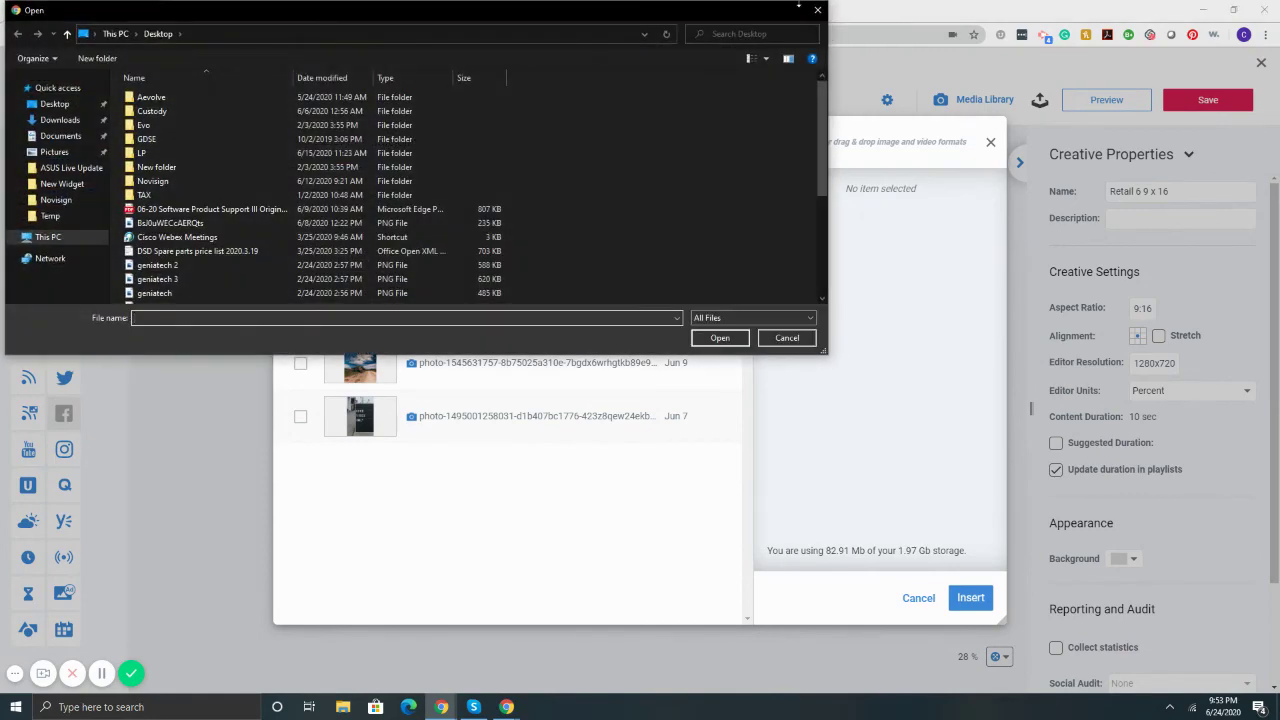
left_click(816, 9)
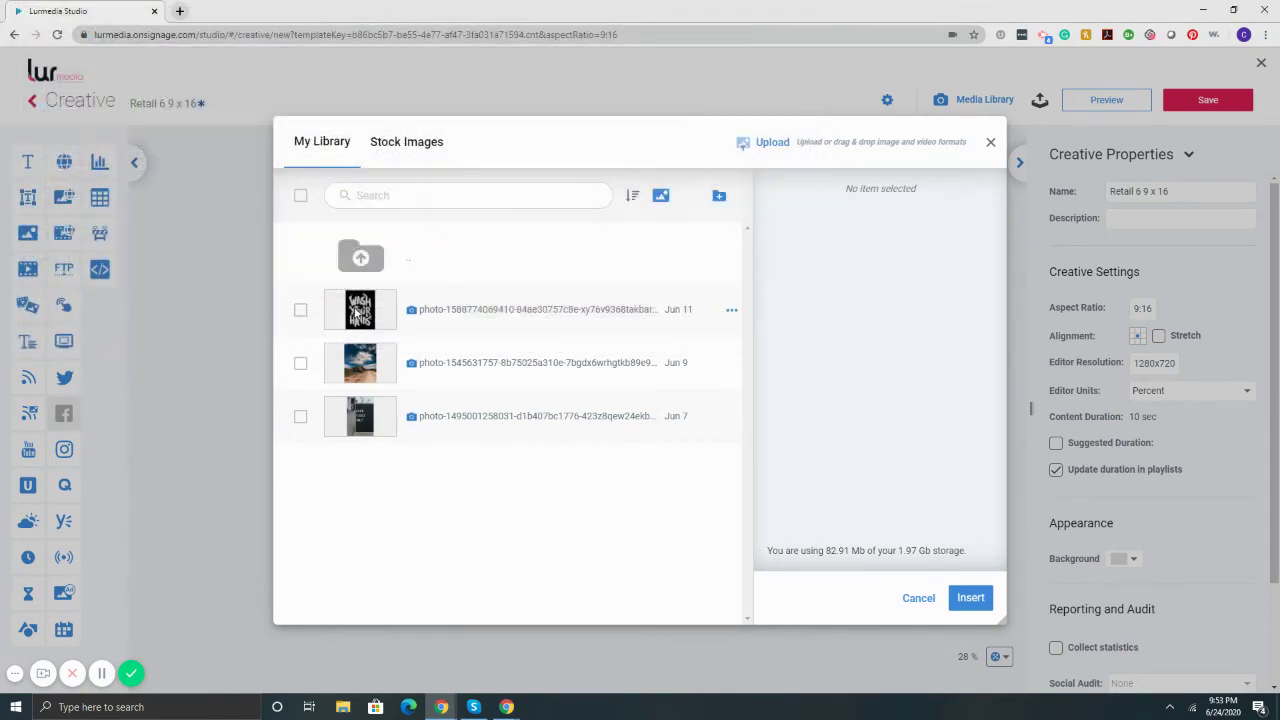
left_click(356, 310)
left_click(300, 363)
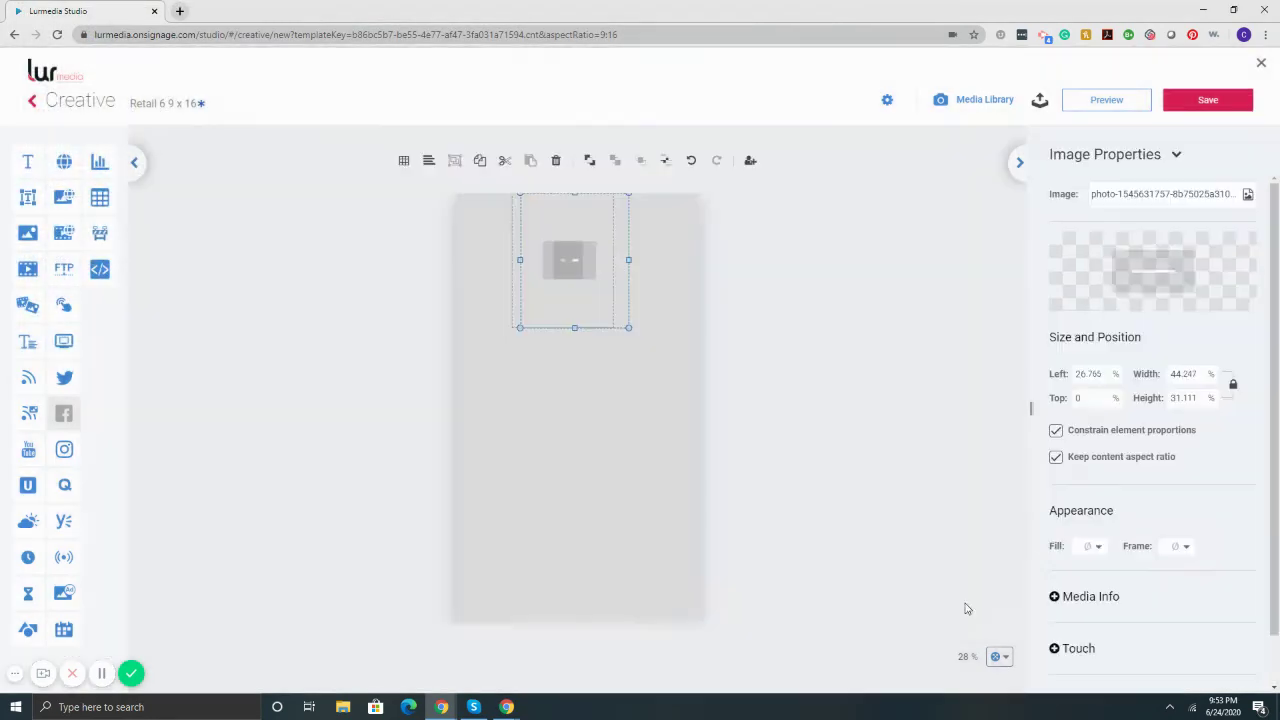
left_click(970, 598)
- Move the tank photo to the lower part of the creative, enlarge it to about 91% width, and delete the "Wash Your Hands" image
left_click_drag(573, 265, 497, 553)
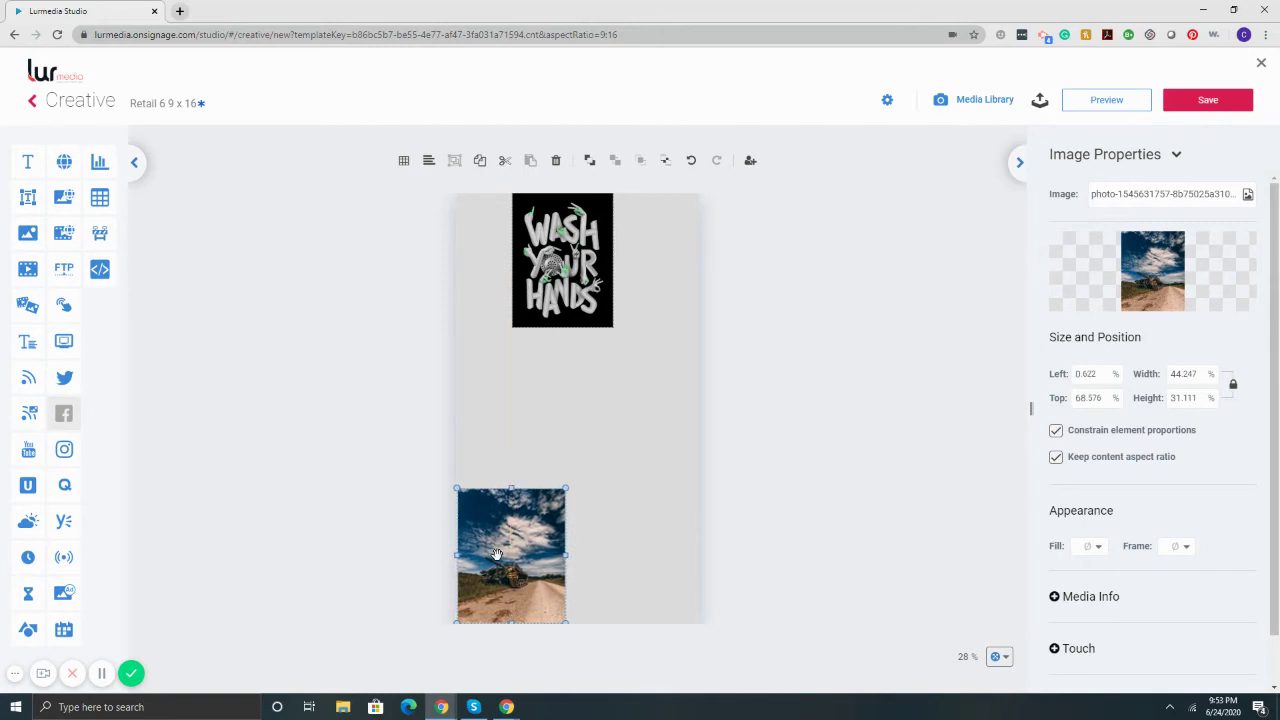
left_click_drag(566, 488, 677, 346)
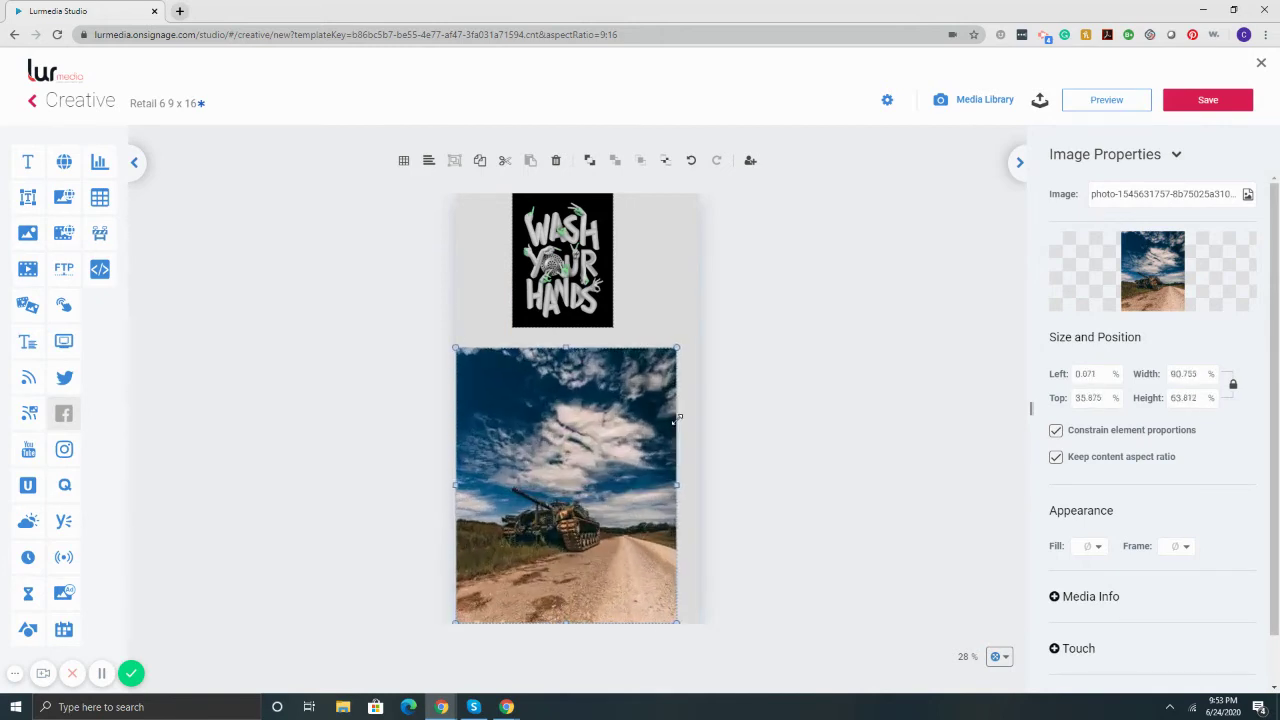
left_click_drag(549, 424, 558, 418)
left_click(577, 280)
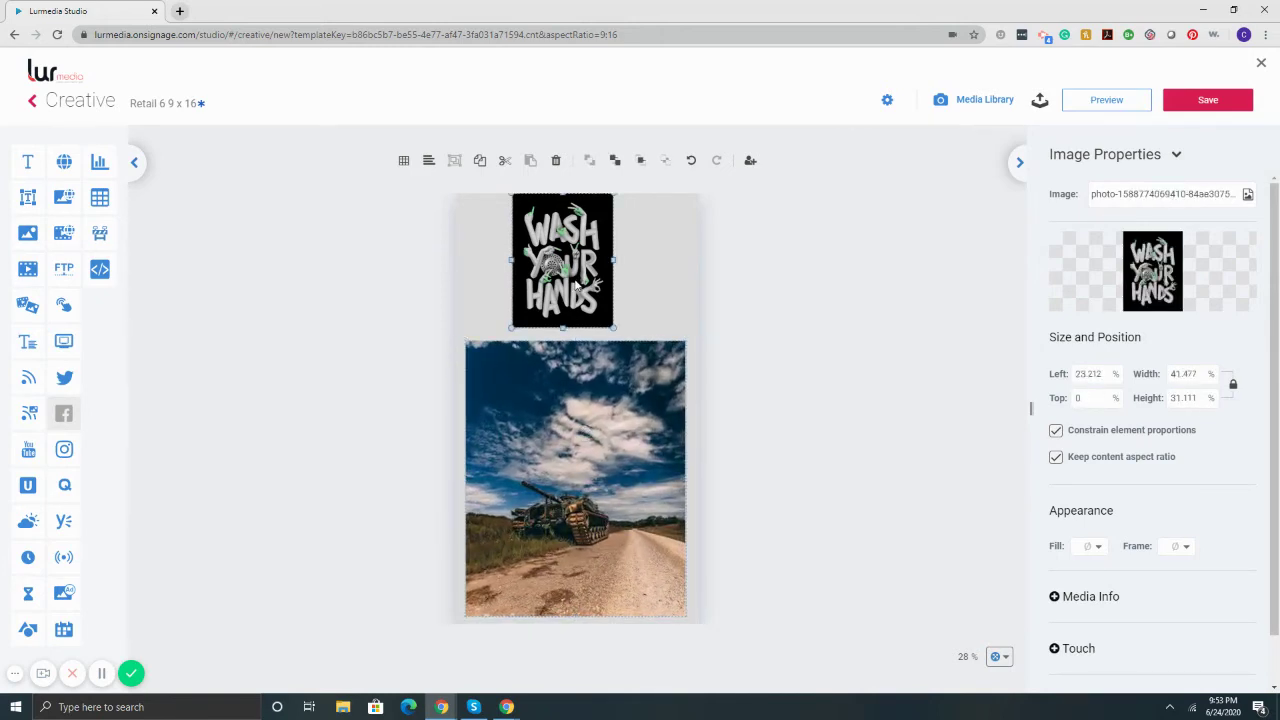
key("Delete")
- Move the tank photo to the top of the creative, and enlarge it to about 111% width and 78% height
left_click_drag(560, 500, 557, 361)
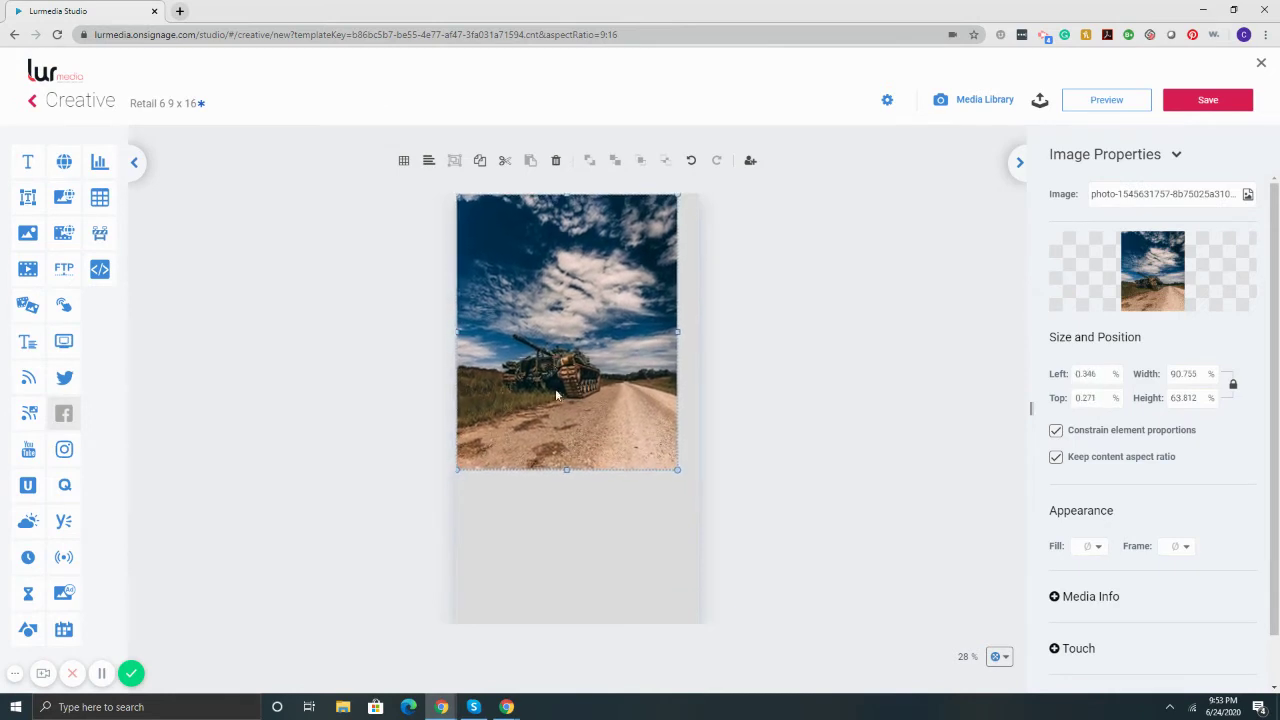
left_click_drag(570, 472, 574, 531)
left_click_drag(592, 475, 580, 465)
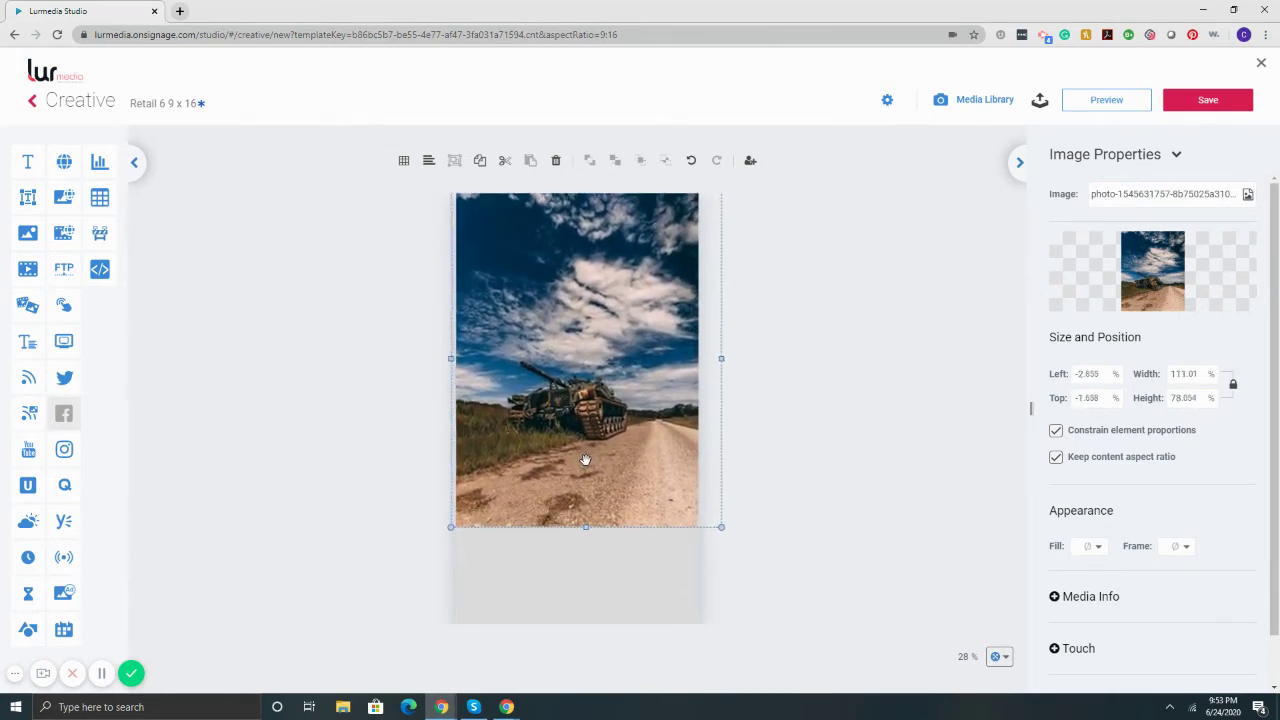
left_click(555, 587)
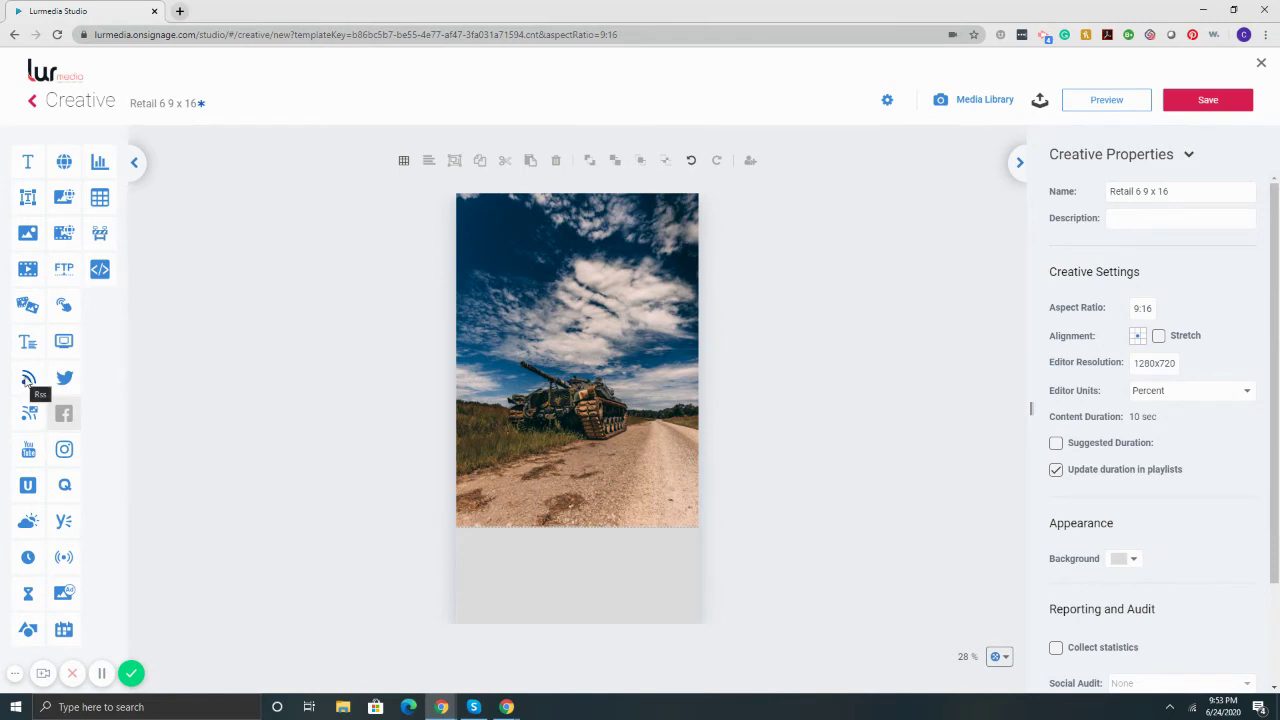
- Add an RSS widget across the blank area below the tank photo, and choose Sky News World as its feed
left_click_drag(547, 574, 696, 575)
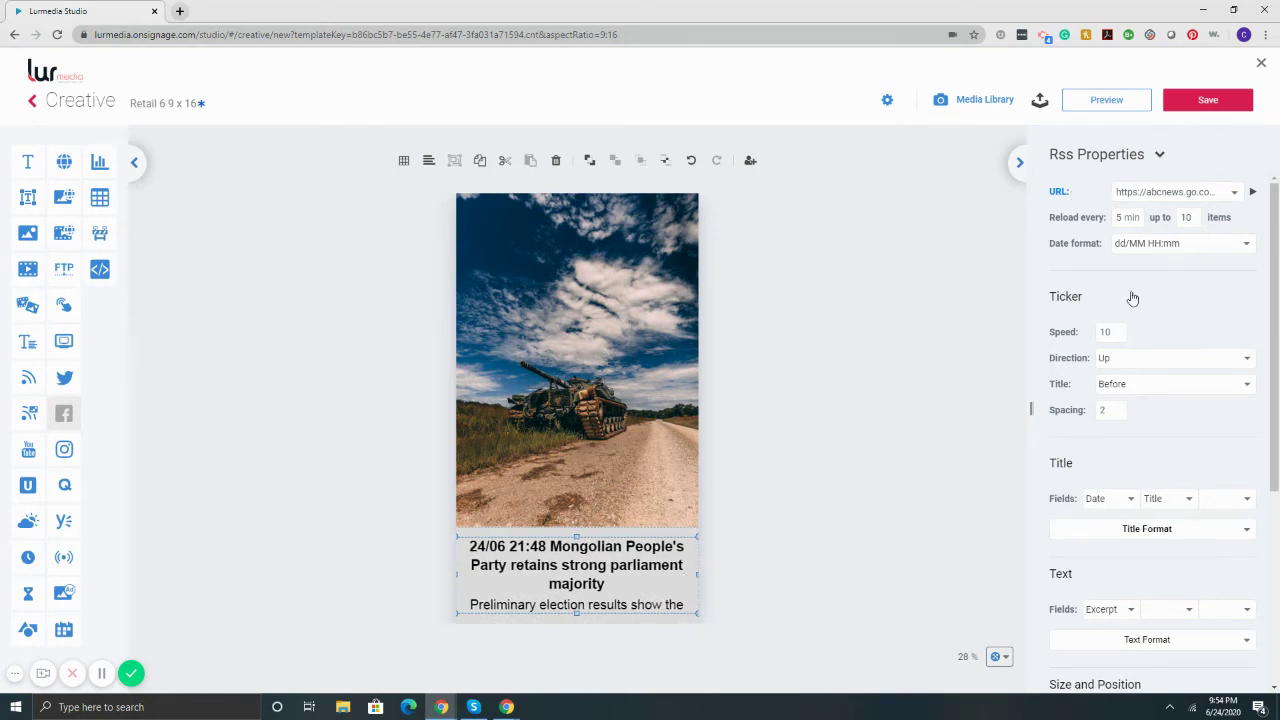
left_click(1233, 193)
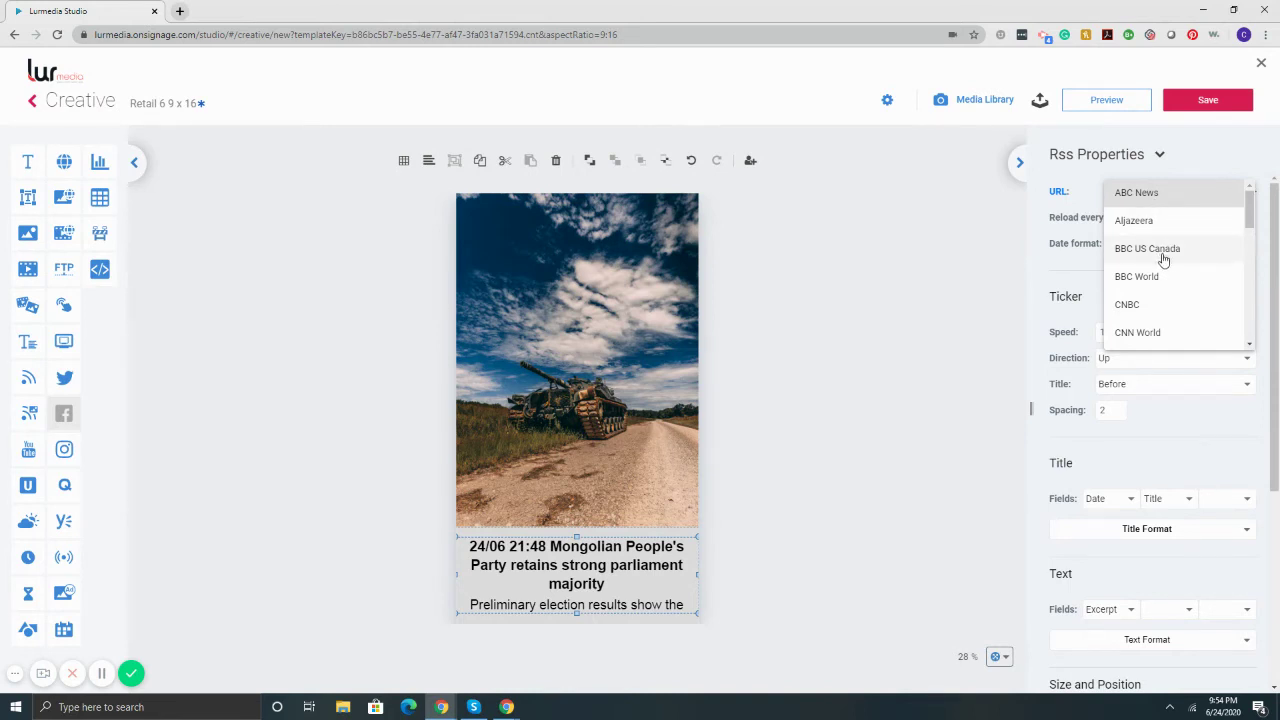
scroll(1158, 316, "down", 1)
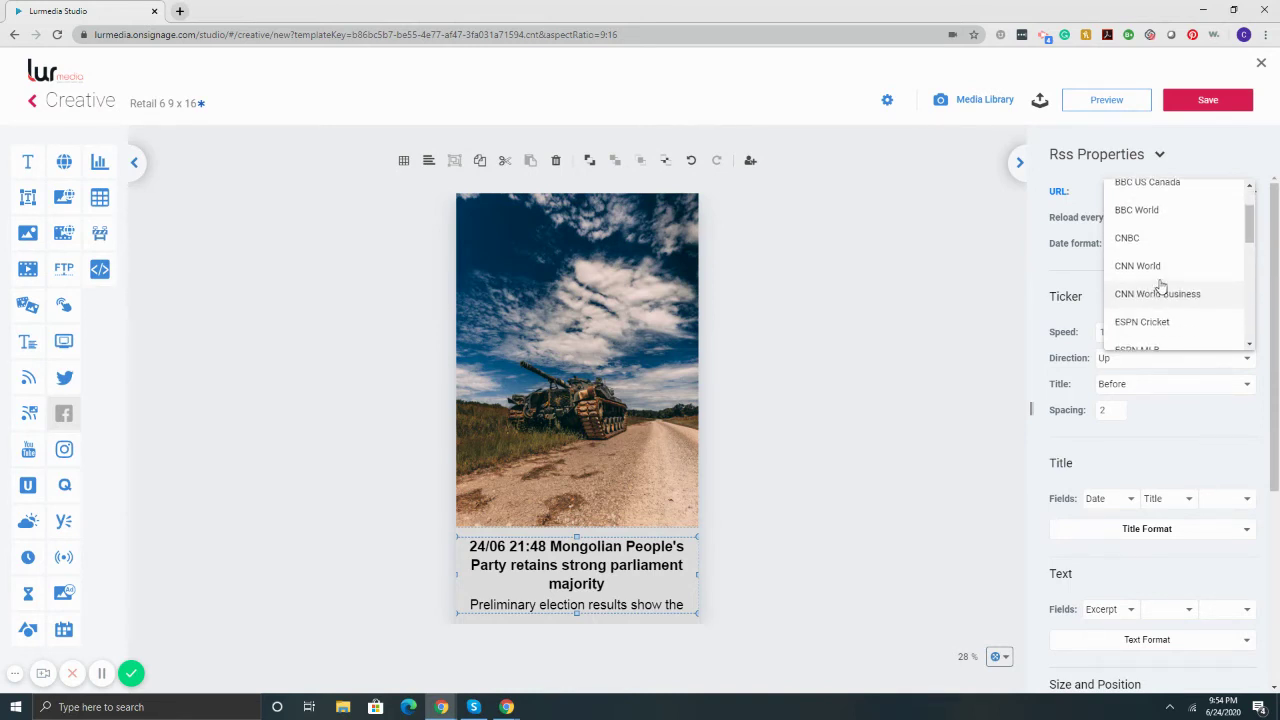
scroll(1165, 300, "down", 1)
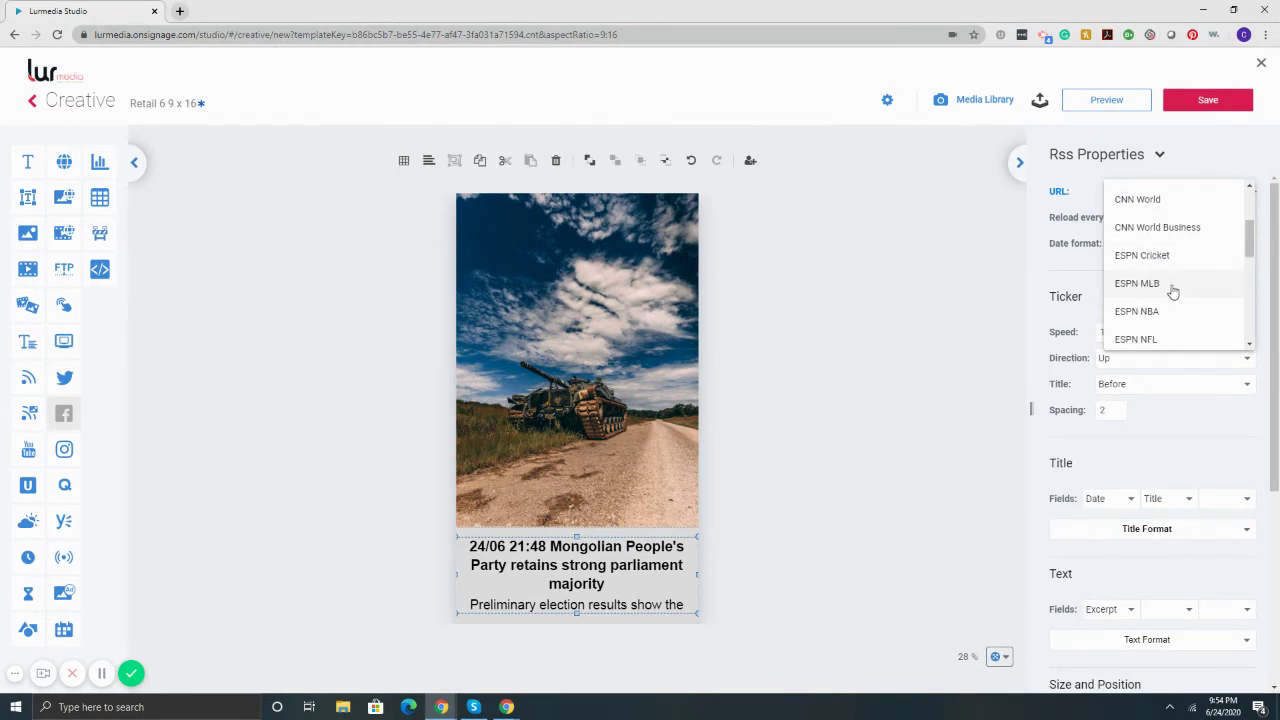
scroll(1173, 291, "down", 3)
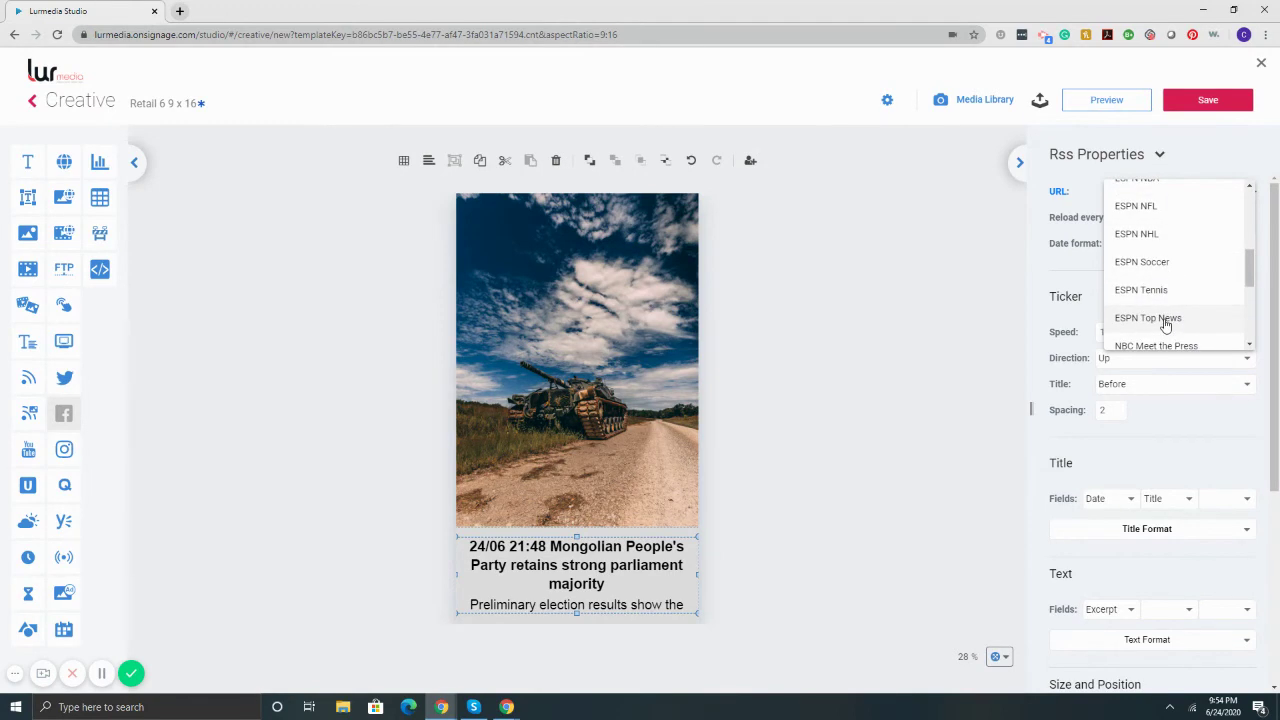
scroll(1162, 290, "down", 1)
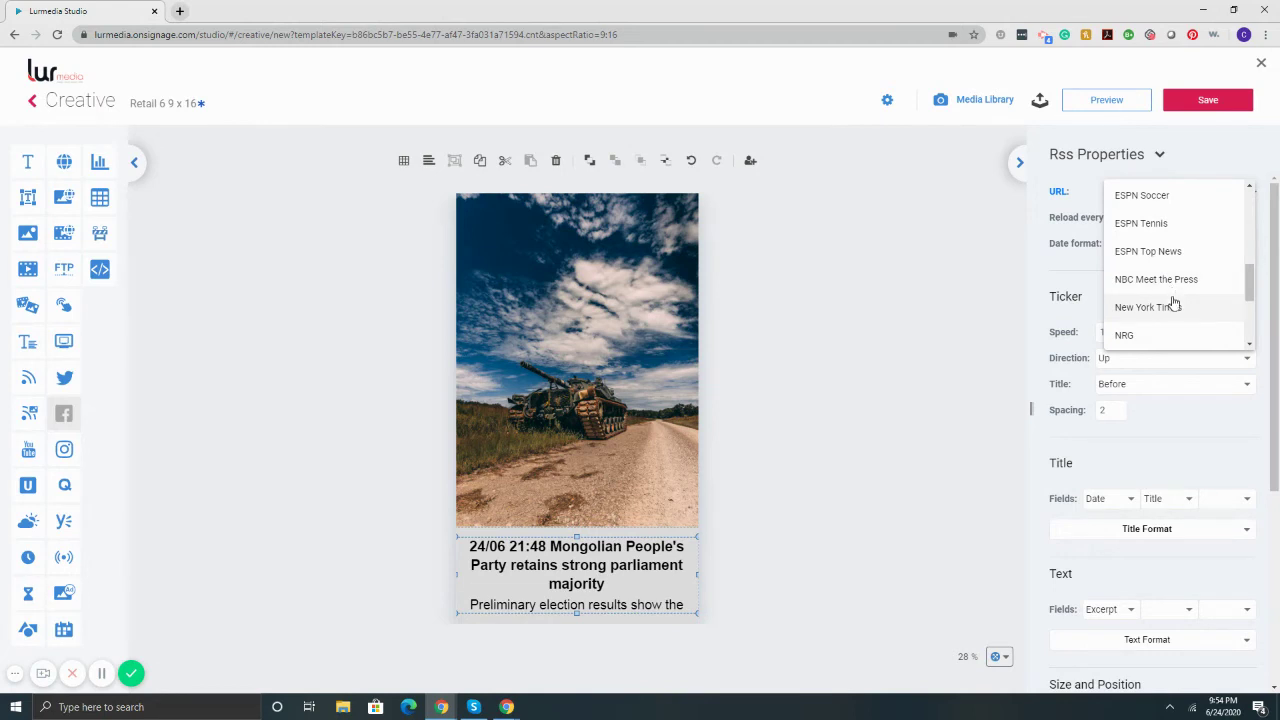
scroll(1173, 304, "down", 1)
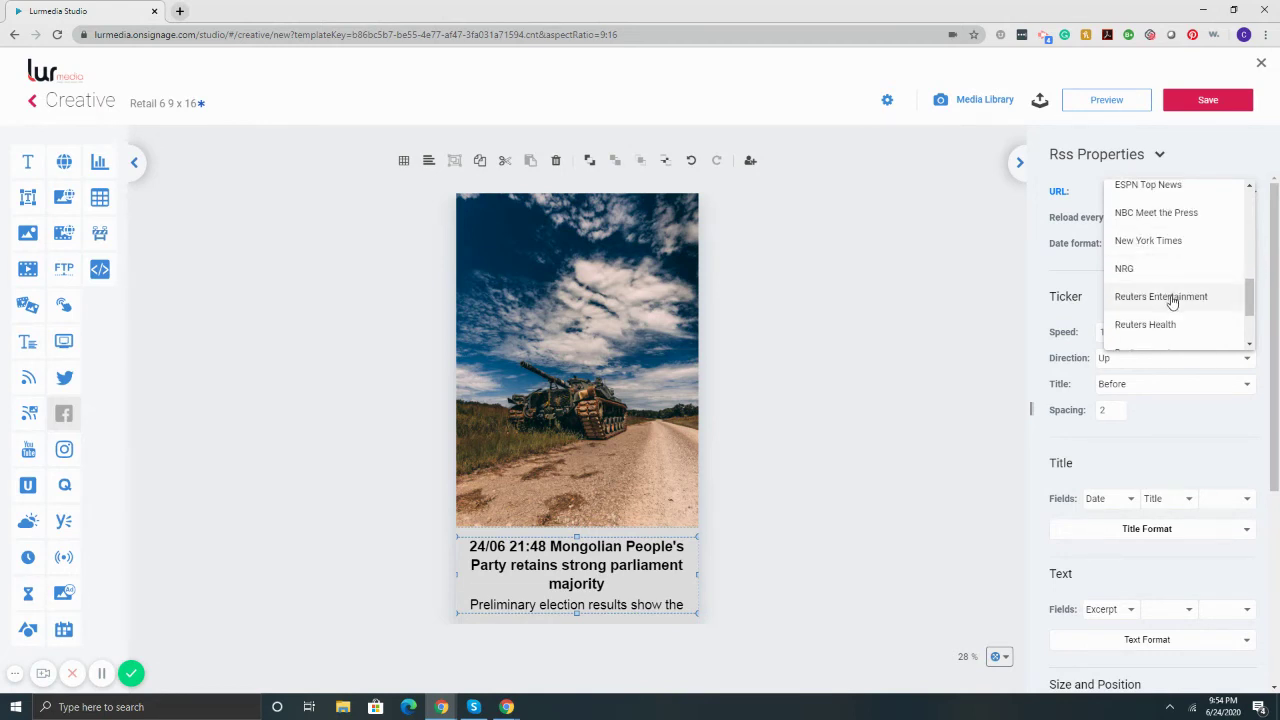
scroll(1173, 300, "down", 1)
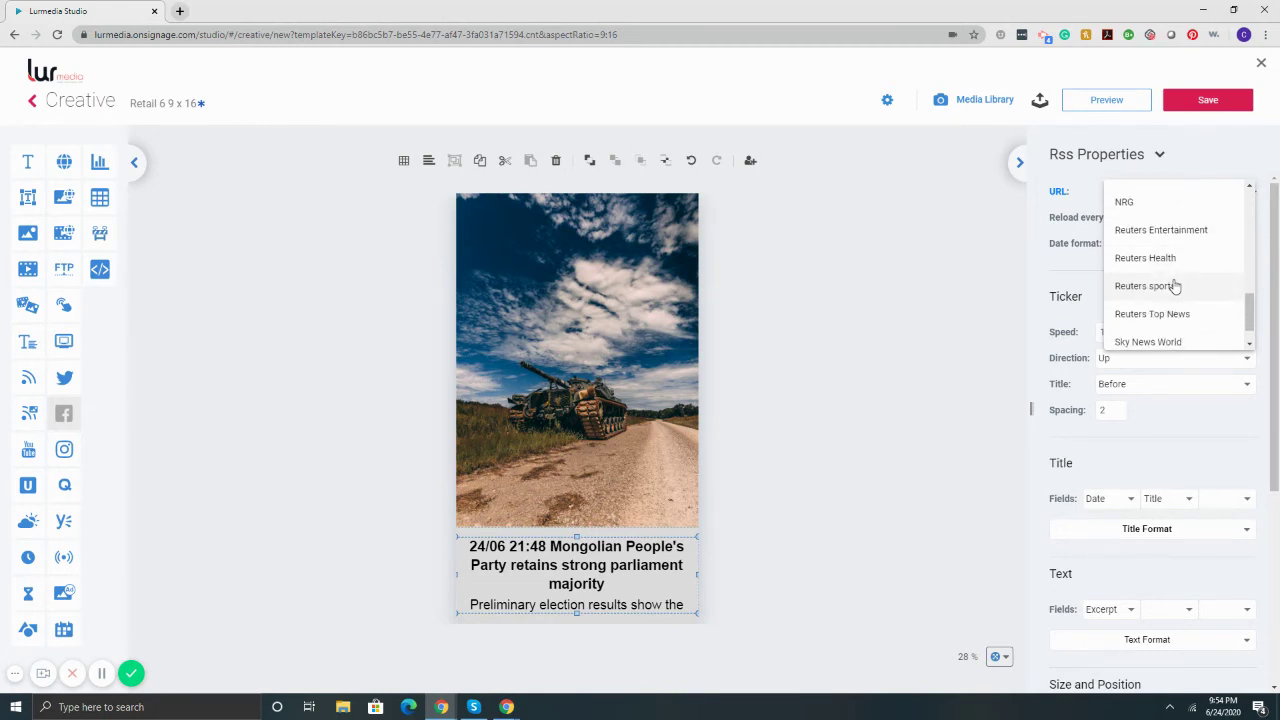
scroll(1172, 318, "down", 1)
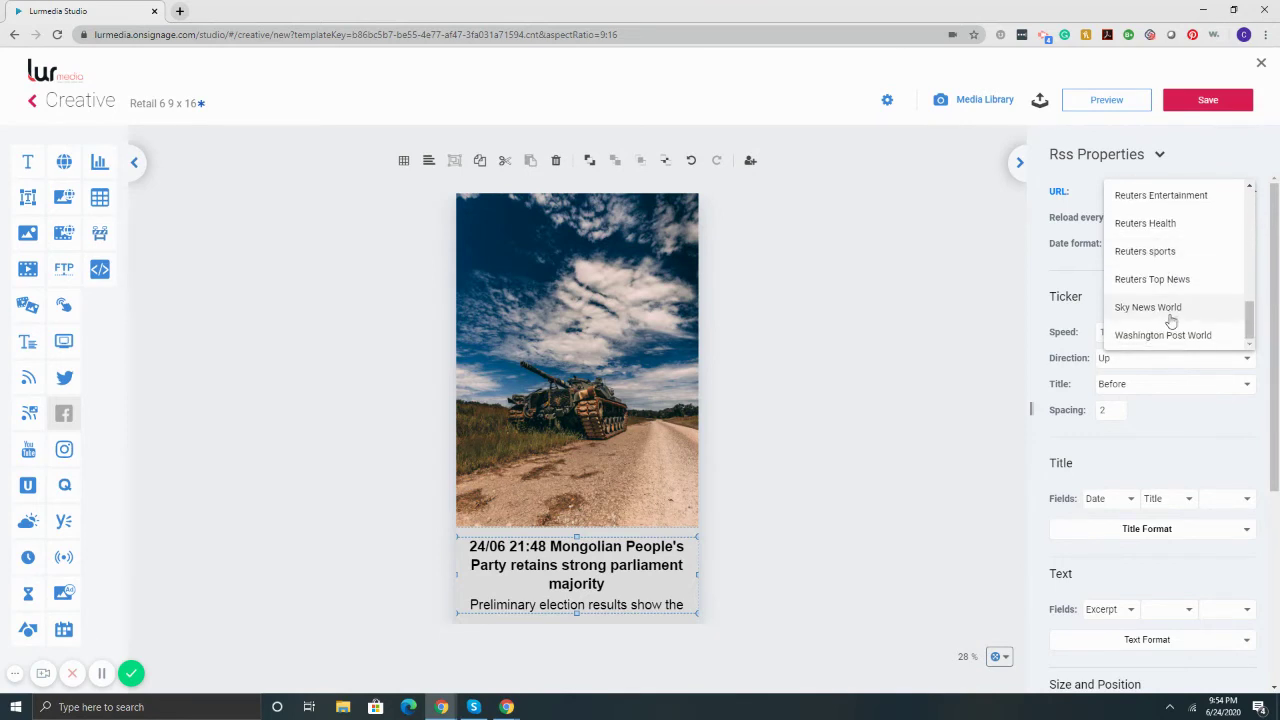
left_click(1168, 308)
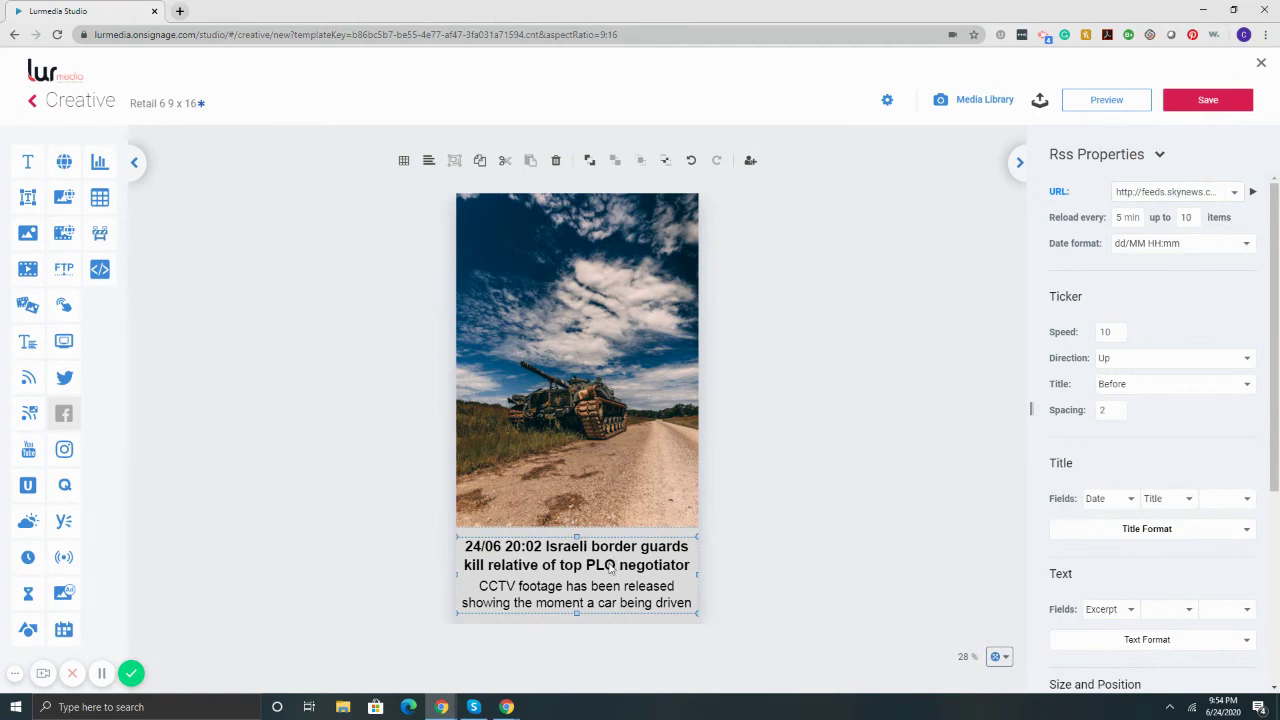
- Play the RSS ticker with speed 20 and direction Left, and reduce the widget to a thin strip along the creative's lower edge
left_click(1252, 191)
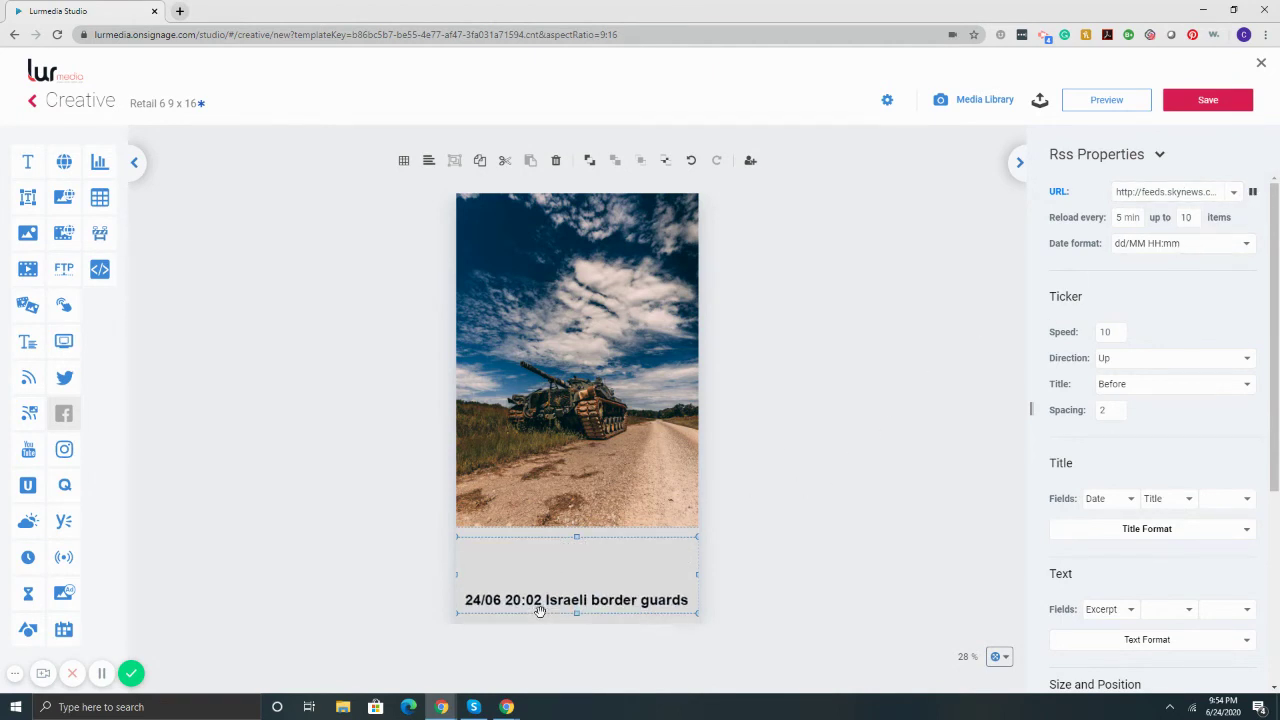
double_click(1112, 331)
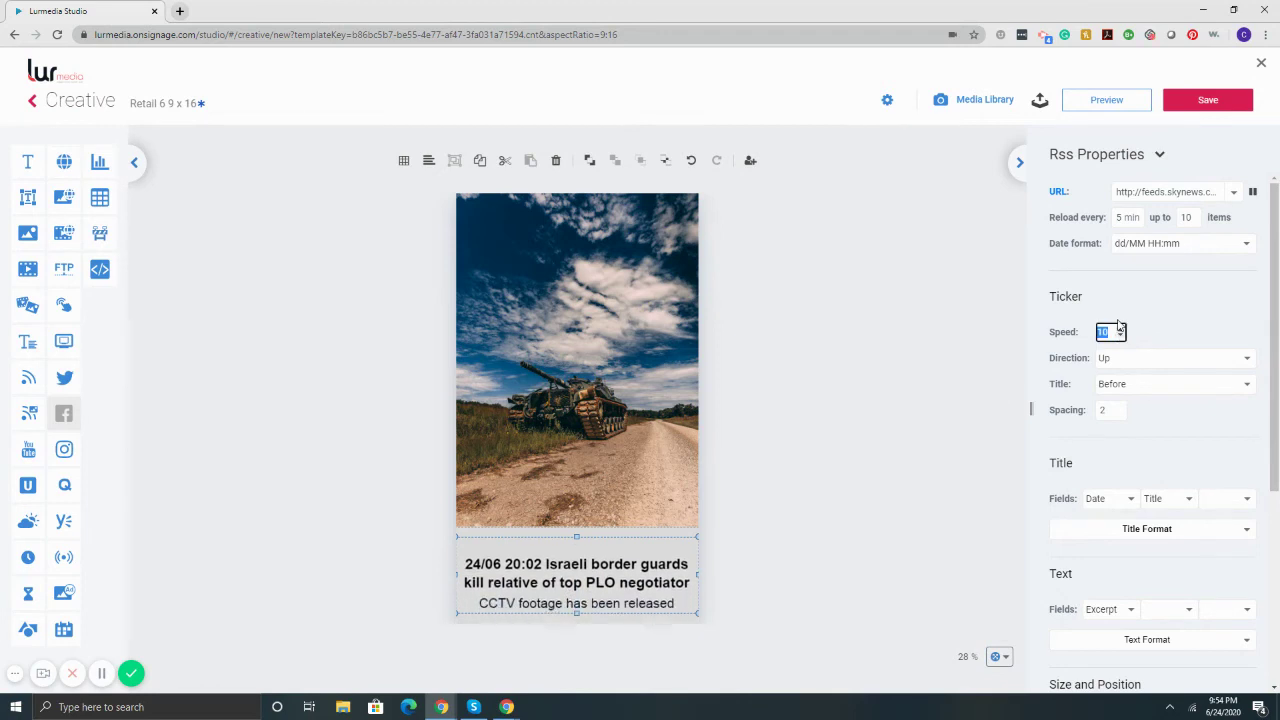
type("20")
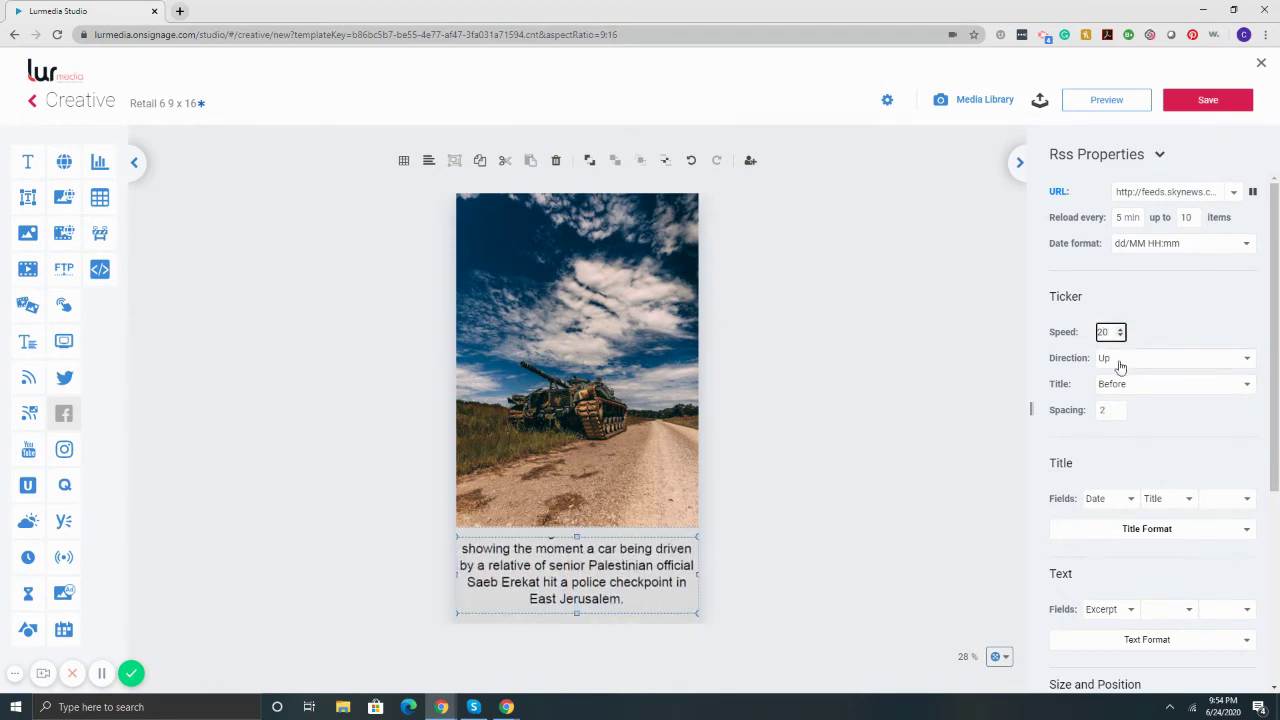
left_click(1120, 360)
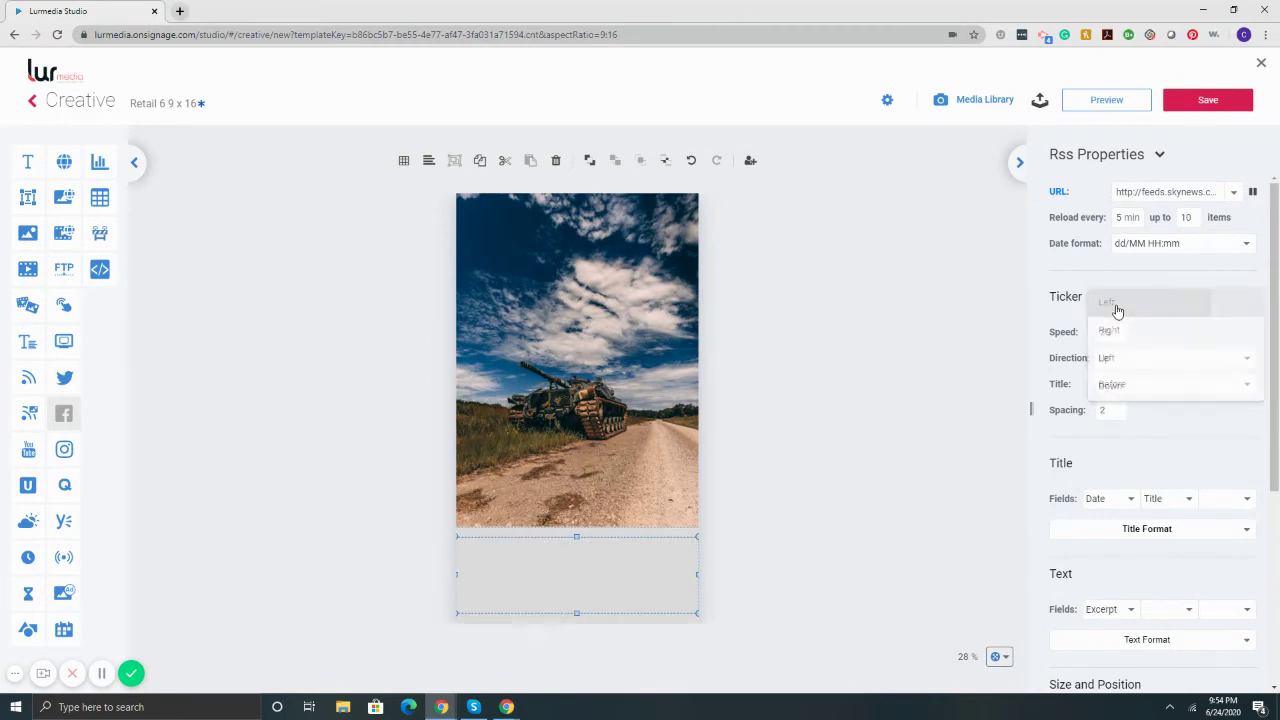
left_click(1114, 303)
left_click_drag(577, 540, 576, 568)
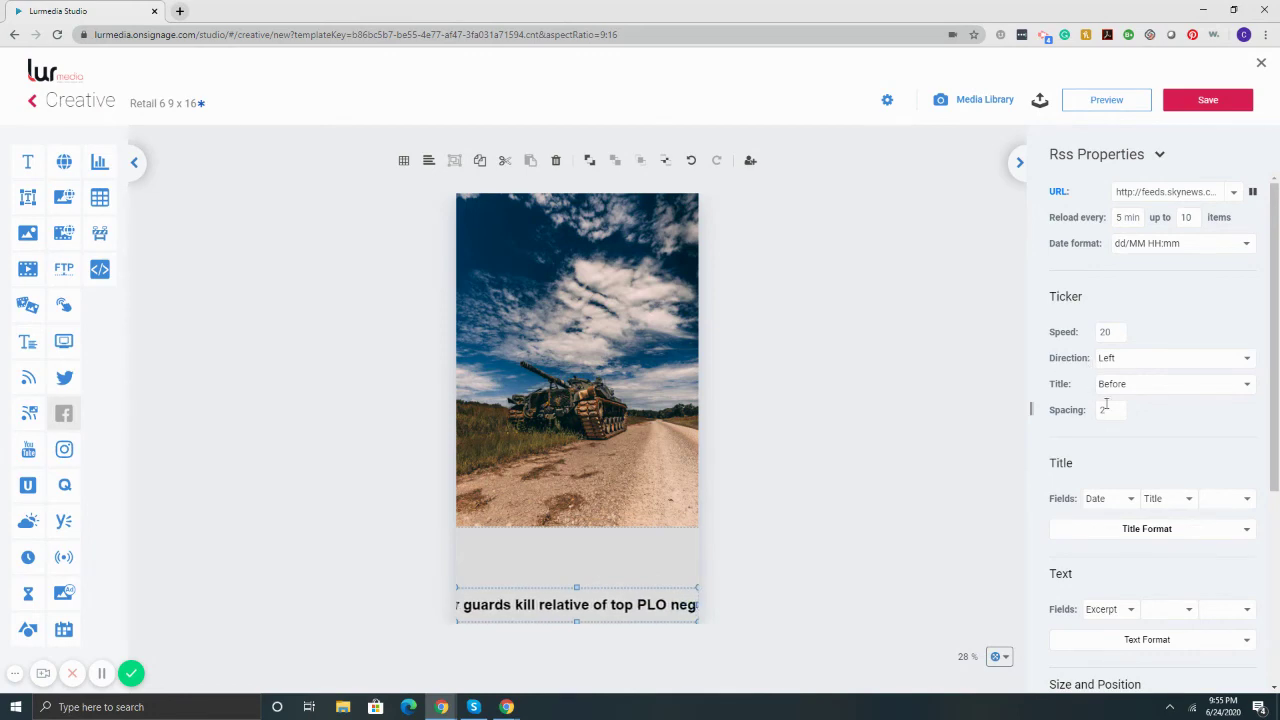
- View the font choices in the RSS title's text format, and cancel the dialog
left_click(1152, 529)
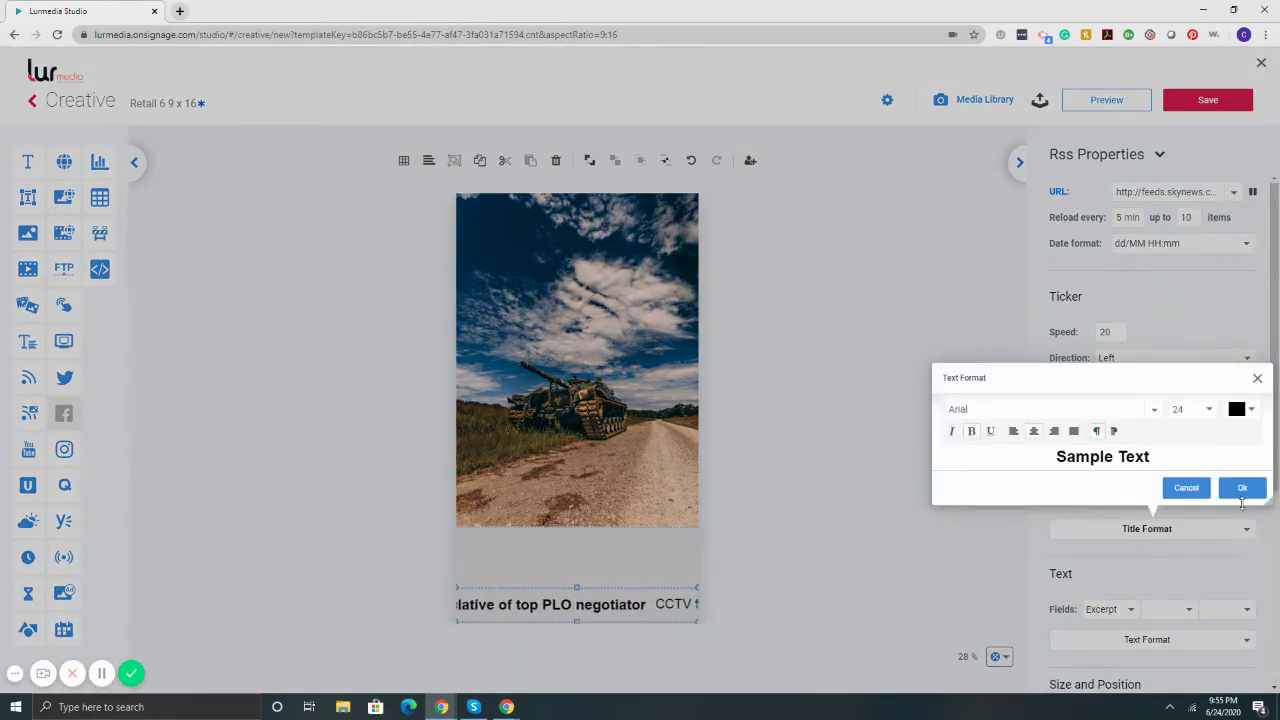
left_click(1152, 411)
left_click(1183, 497)
left_click(1183, 488)
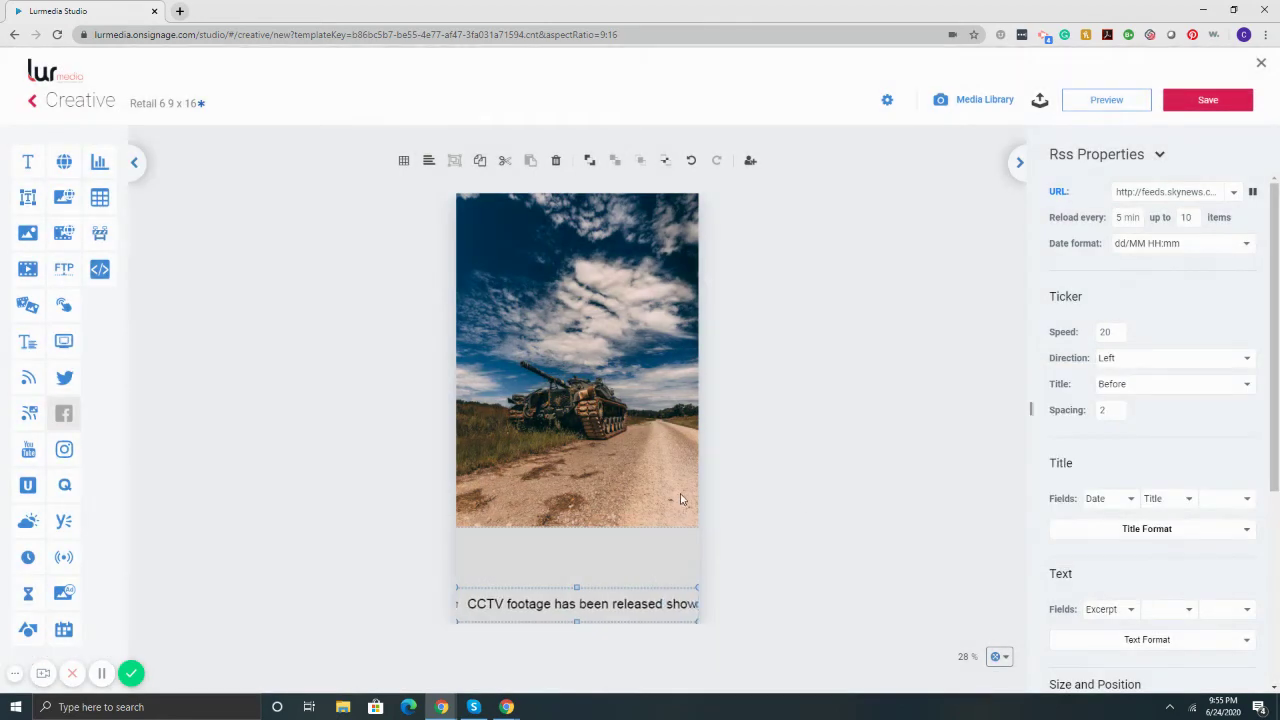
- Try solid pink and yellow as the creative's background, and apply the light grey plaster texture picture instead
left_click(966, 490)
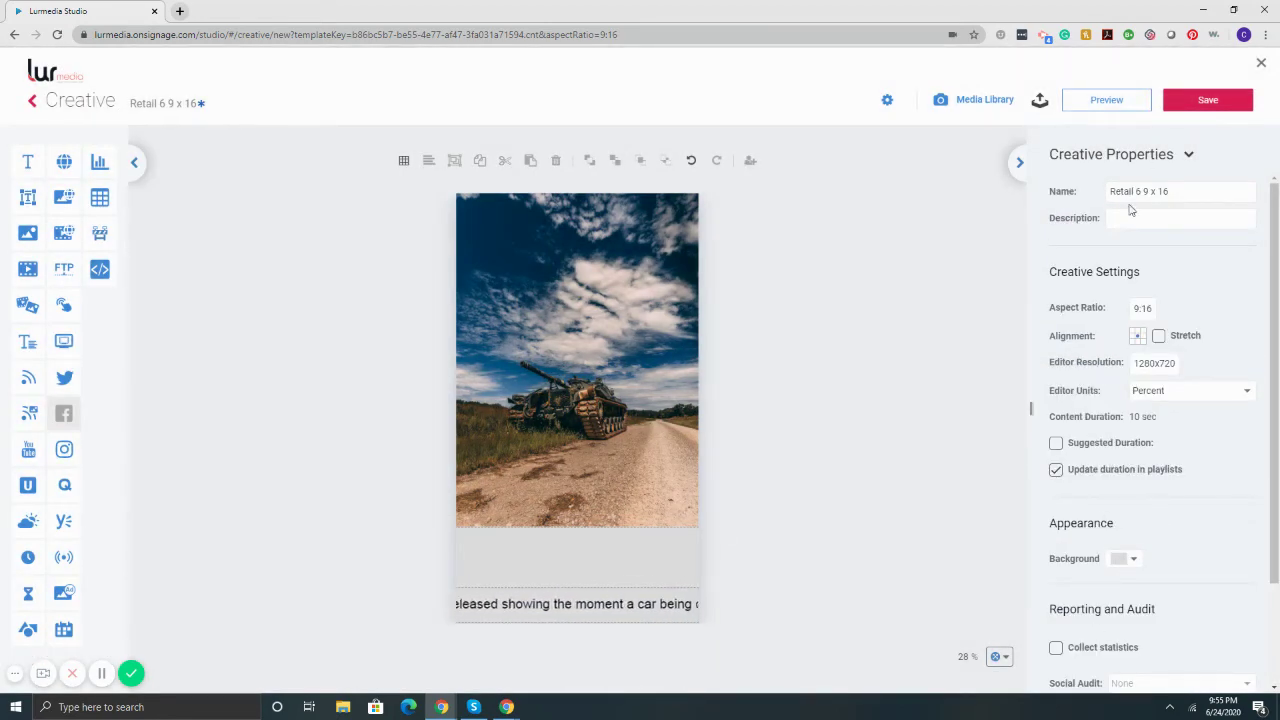
left_click(1121, 558)
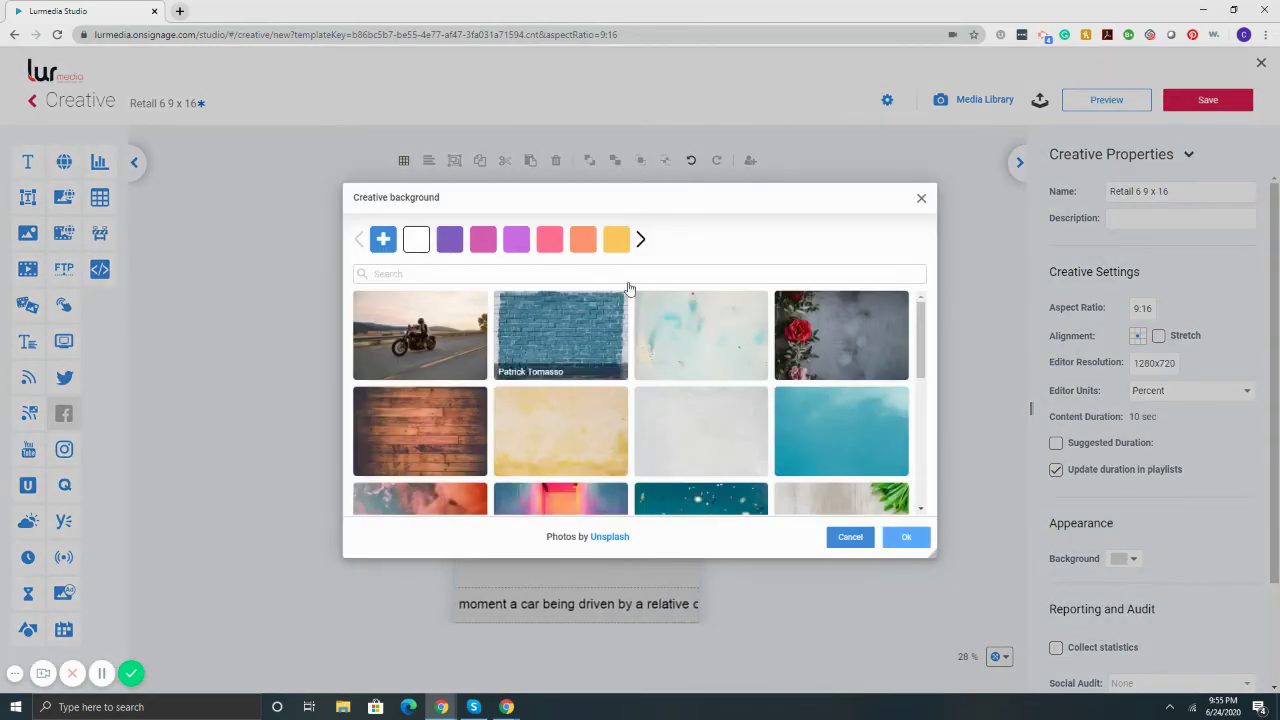
left_click(545, 242)
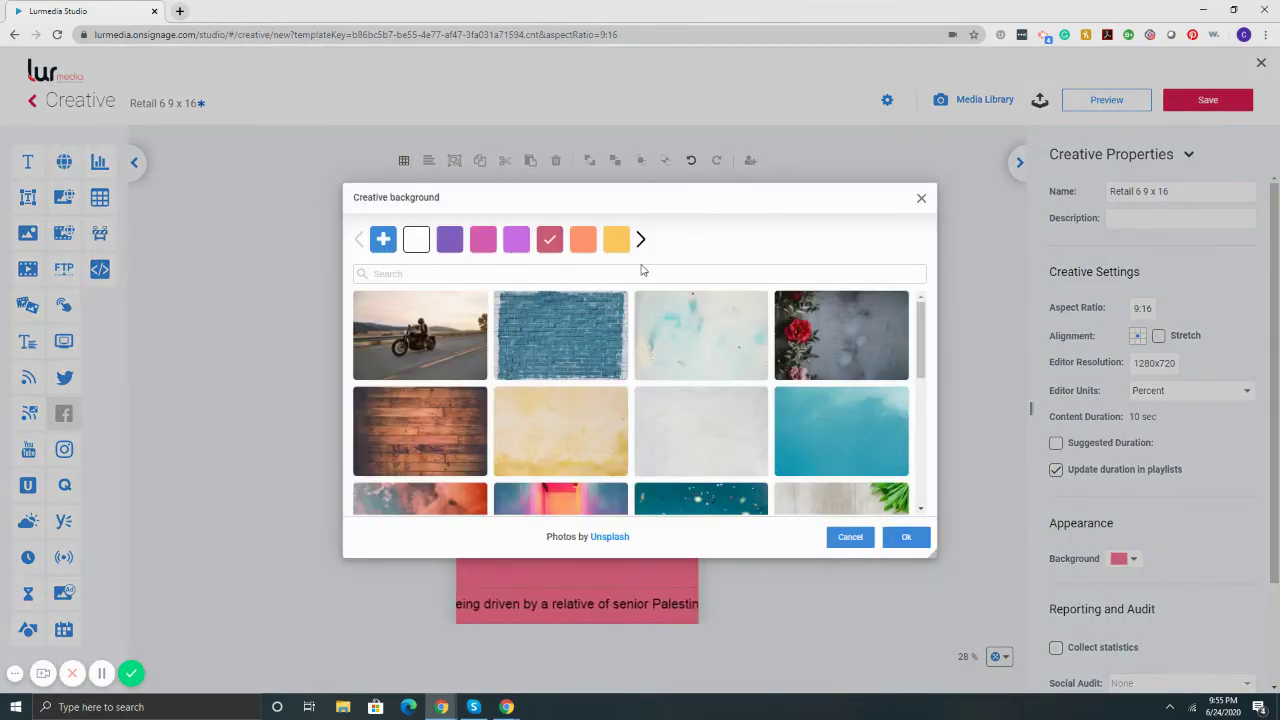
left_click_drag(646, 194, 802, 83)
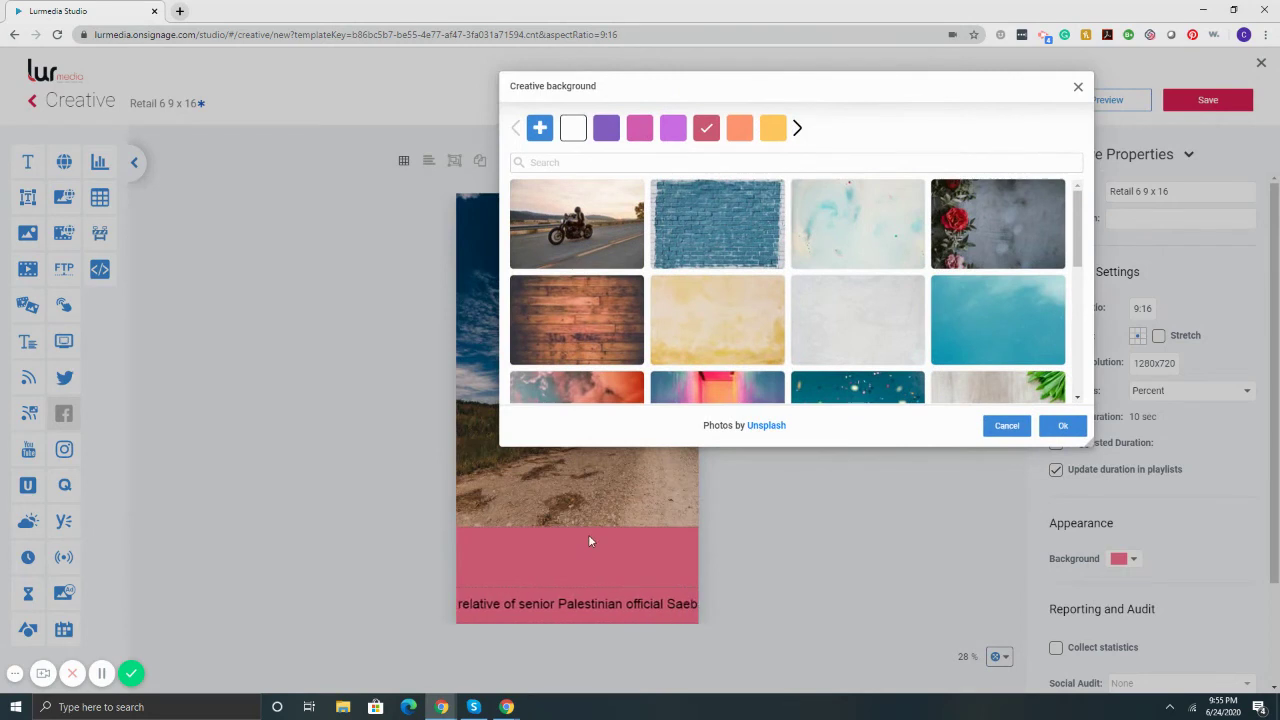
left_click(740, 127)
left_click(771, 127)
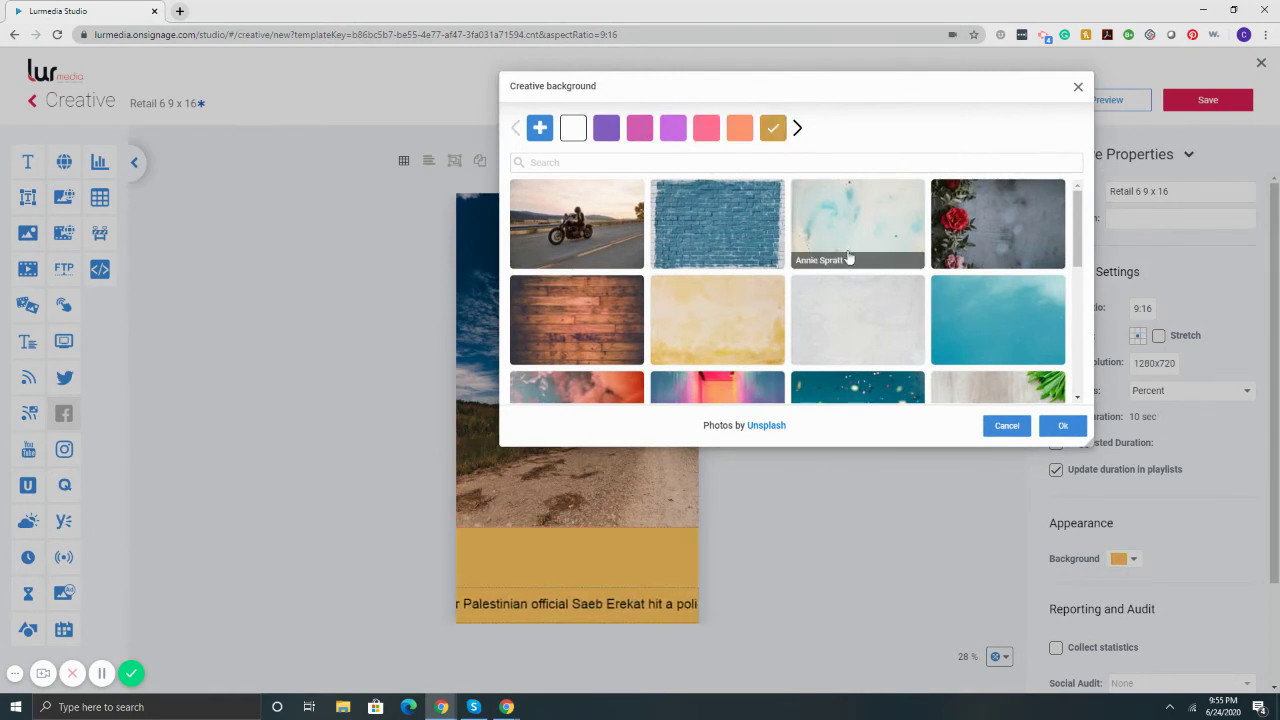
left_click(859, 312)
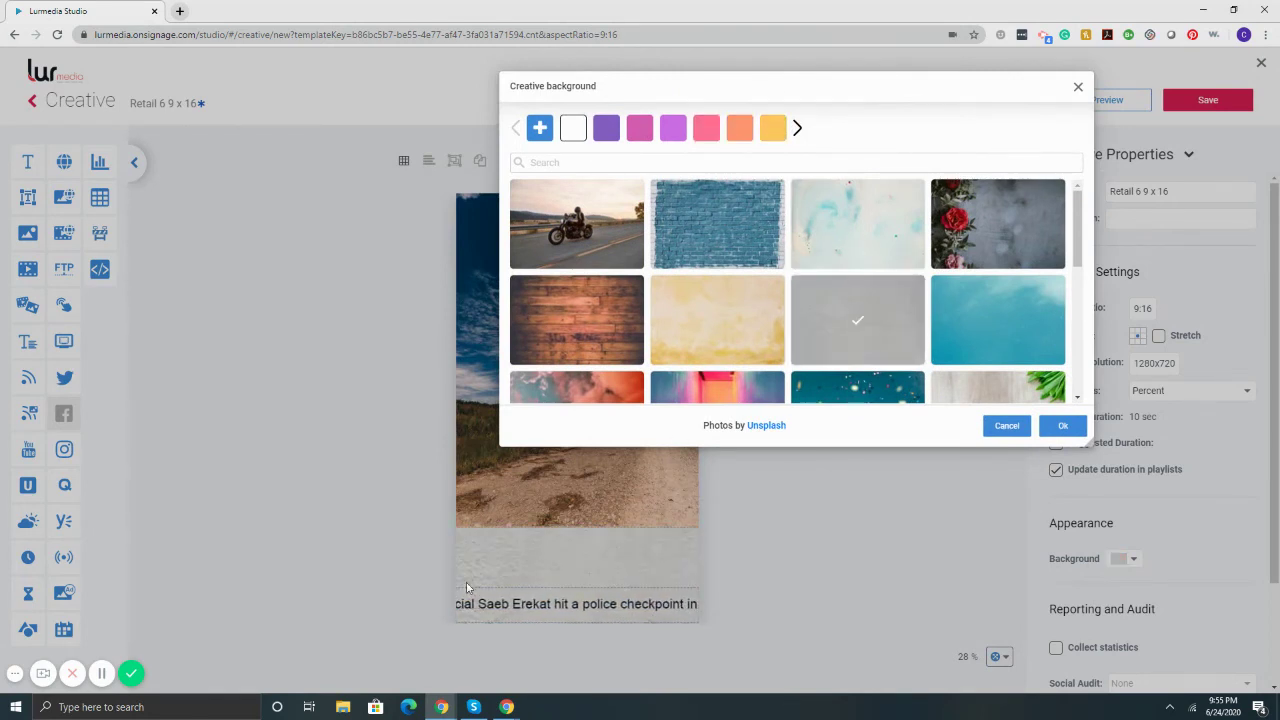
left_click(1044, 432)
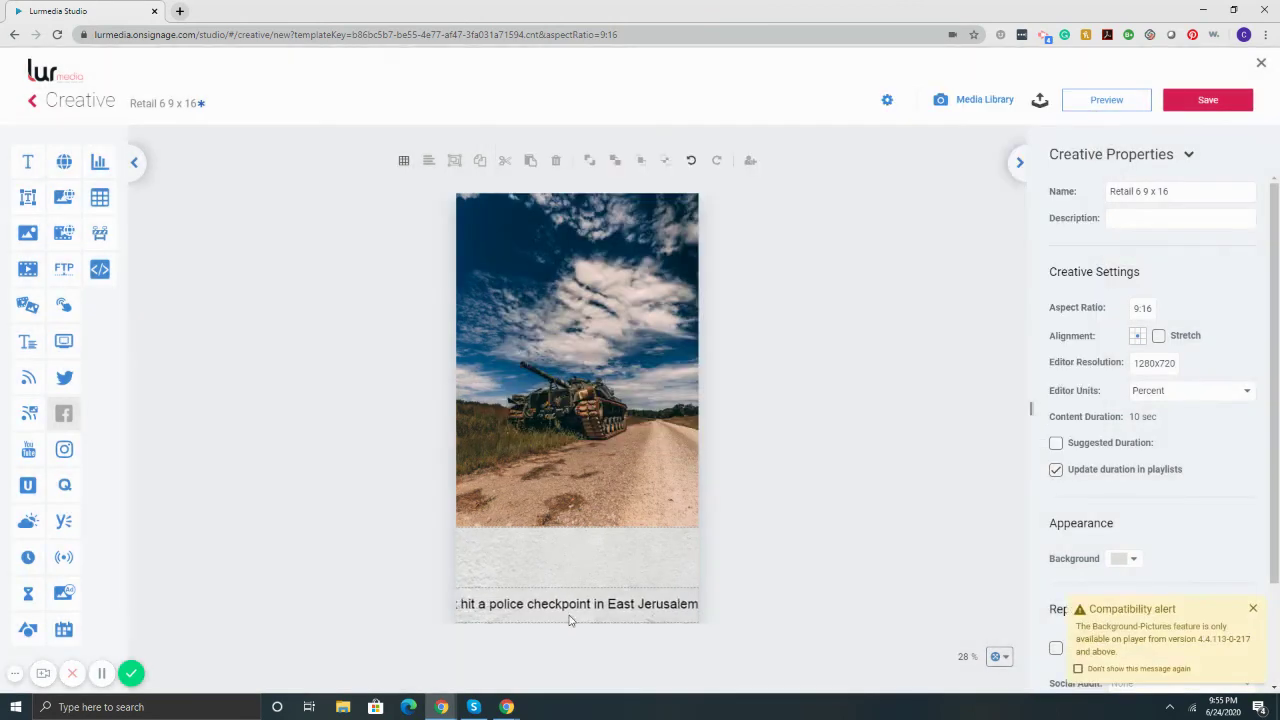
- Remove the RSS ticker and the tank photo from the creative
left_click_drag(575, 604, 577, 565)
left_click(546, 450)
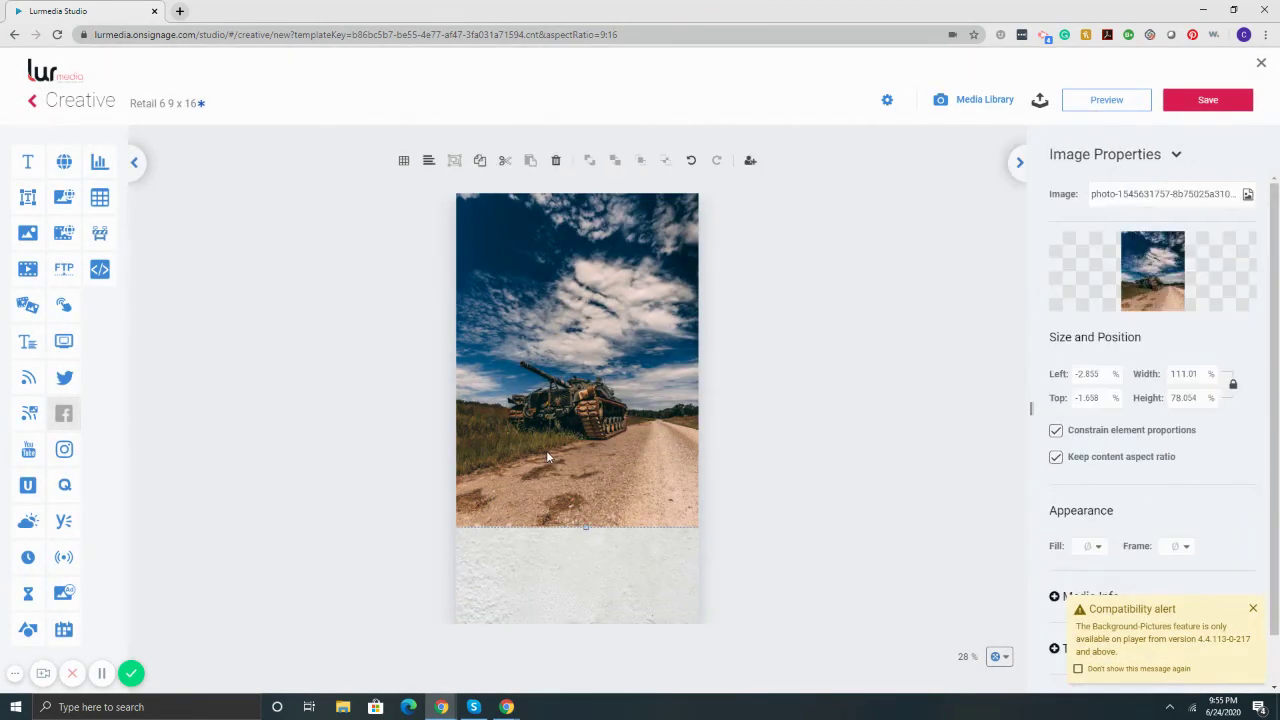
key("Delete")
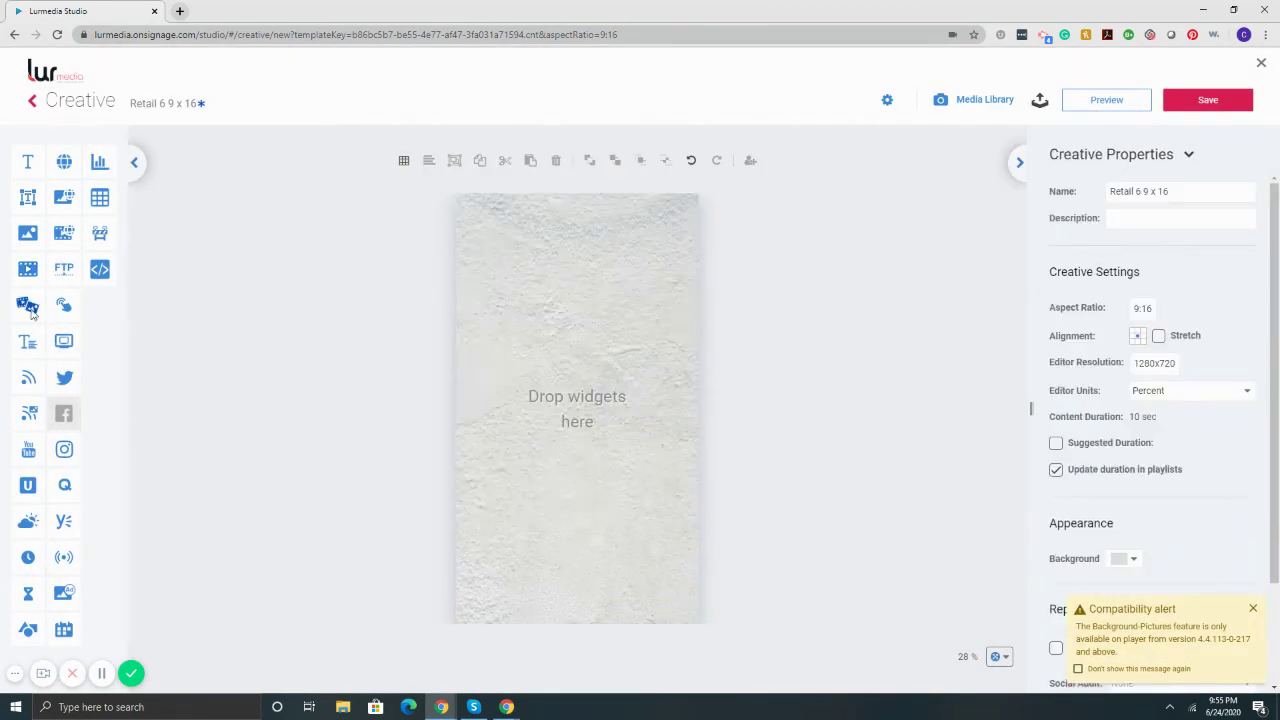
- Add a YouTube widget at the top of the creative, about 100% wide and 32% high, and choose the supersonic freefall video
left_click_drag(30, 452, 495, 225)
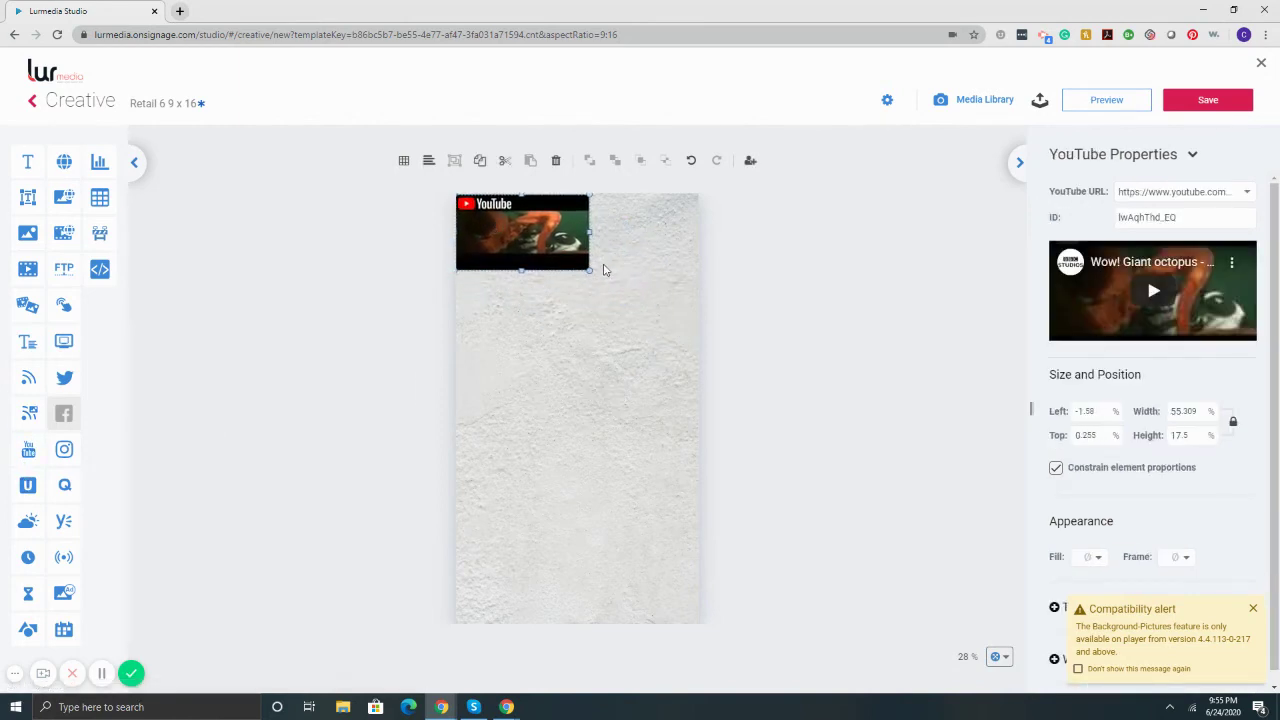
left_click_drag(590, 270, 706, 318)
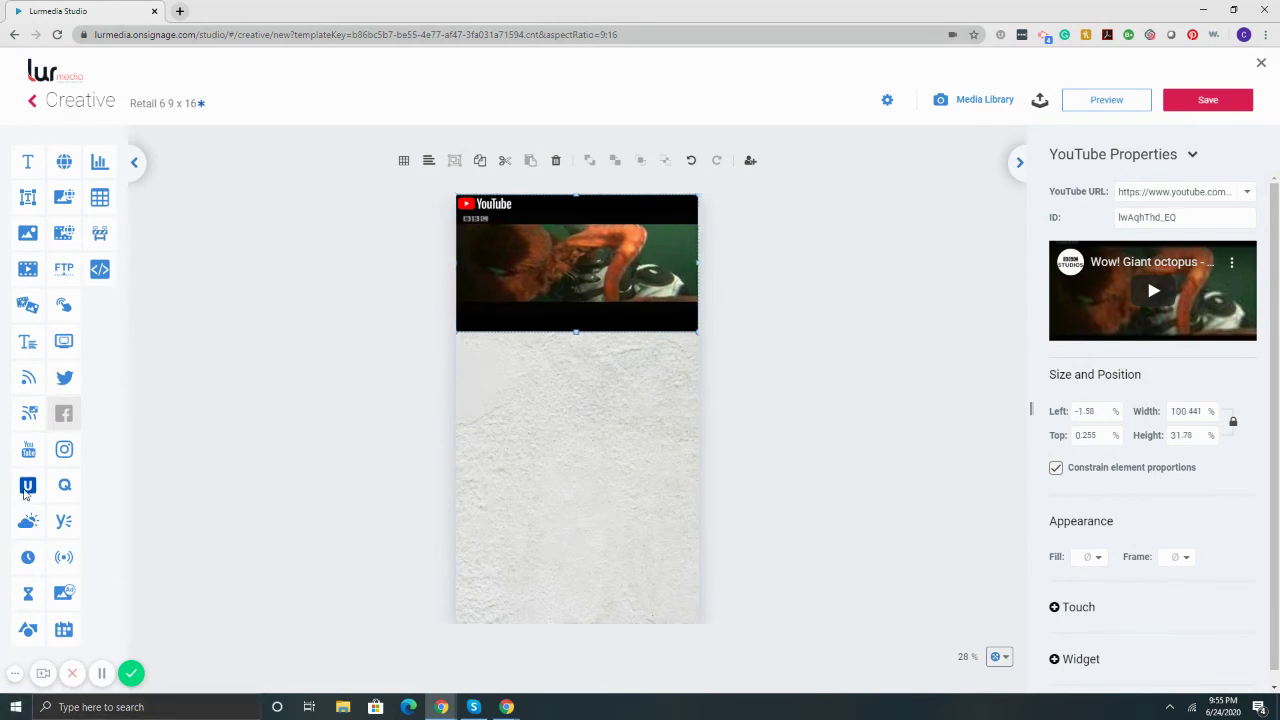
left_click(1195, 190)
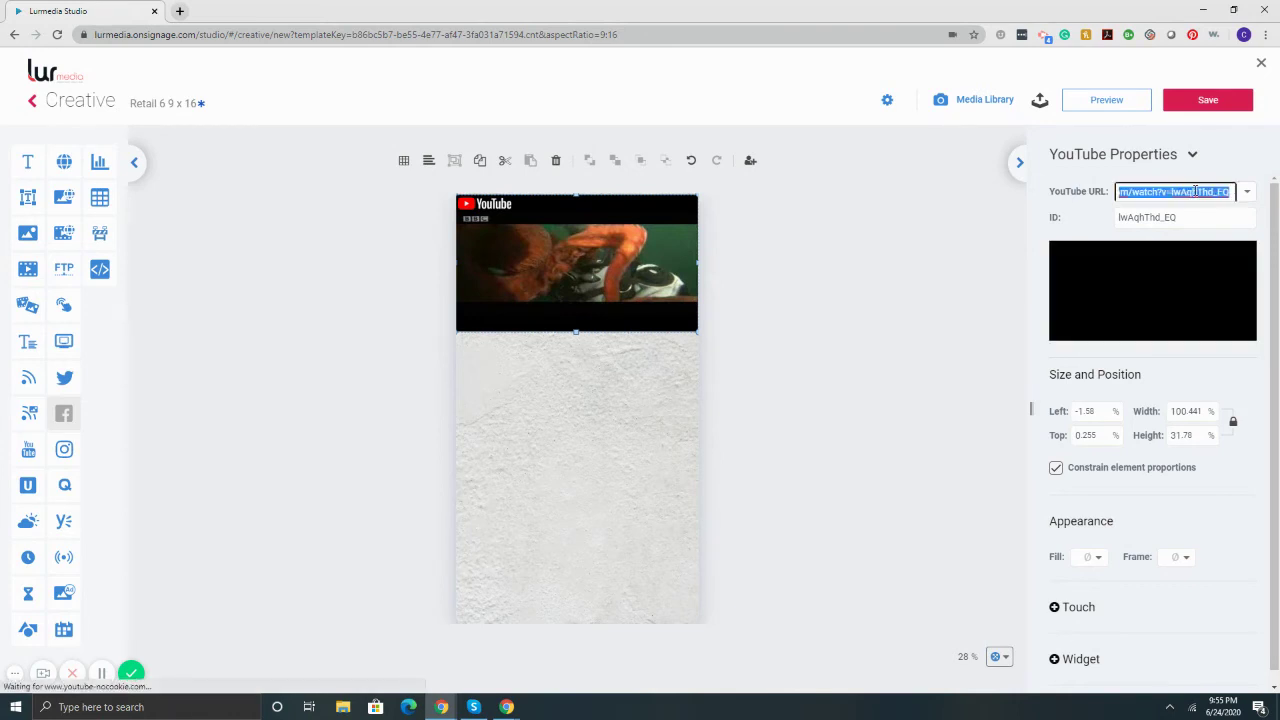
left_click(1246, 191)
left_click(1196, 250)
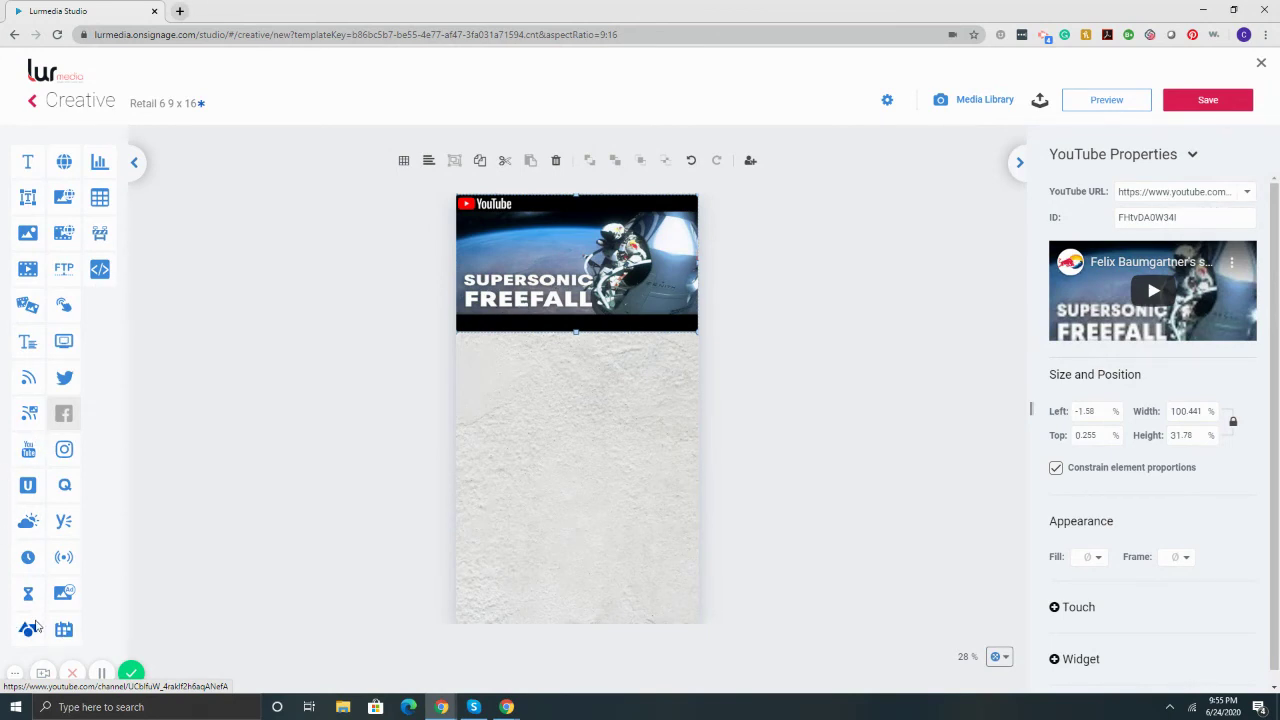
- Add a clock widget below the YouTube video, and view its time zone and format choices
left_click_drag(28, 557, 551, 381)
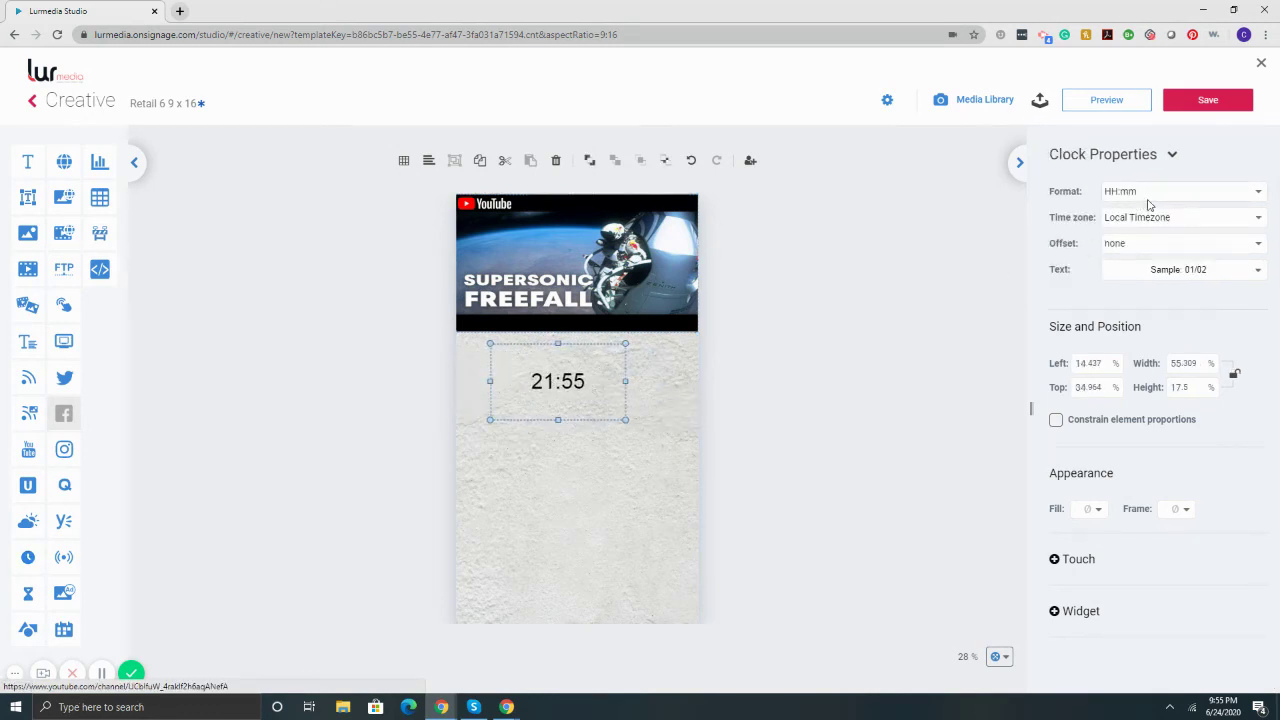
left_click(1193, 225)
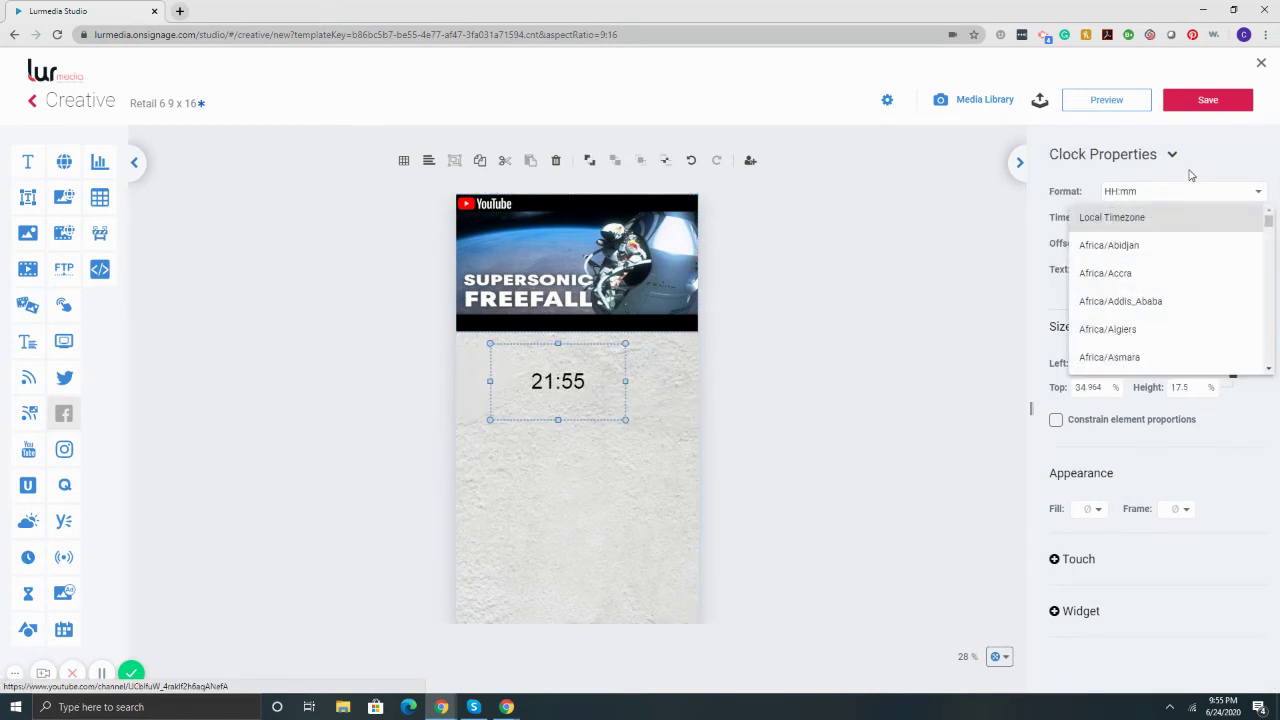
left_click(1168, 208)
left_click(1166, 194)
scroll(1152, 210, "down", 2)
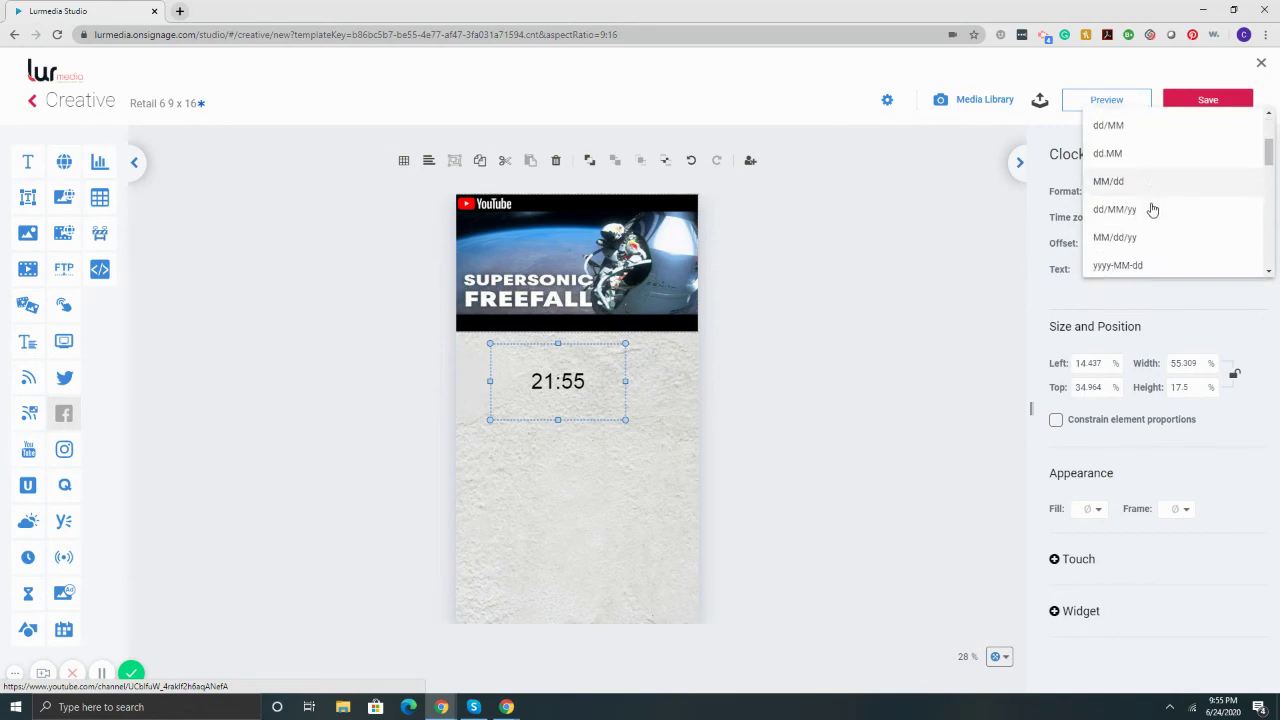
left_click(1135, 297)
- View the clock's text format settings, and shrink the clock to about 40% width and 5% height just below the video
left_click(1175, 267)
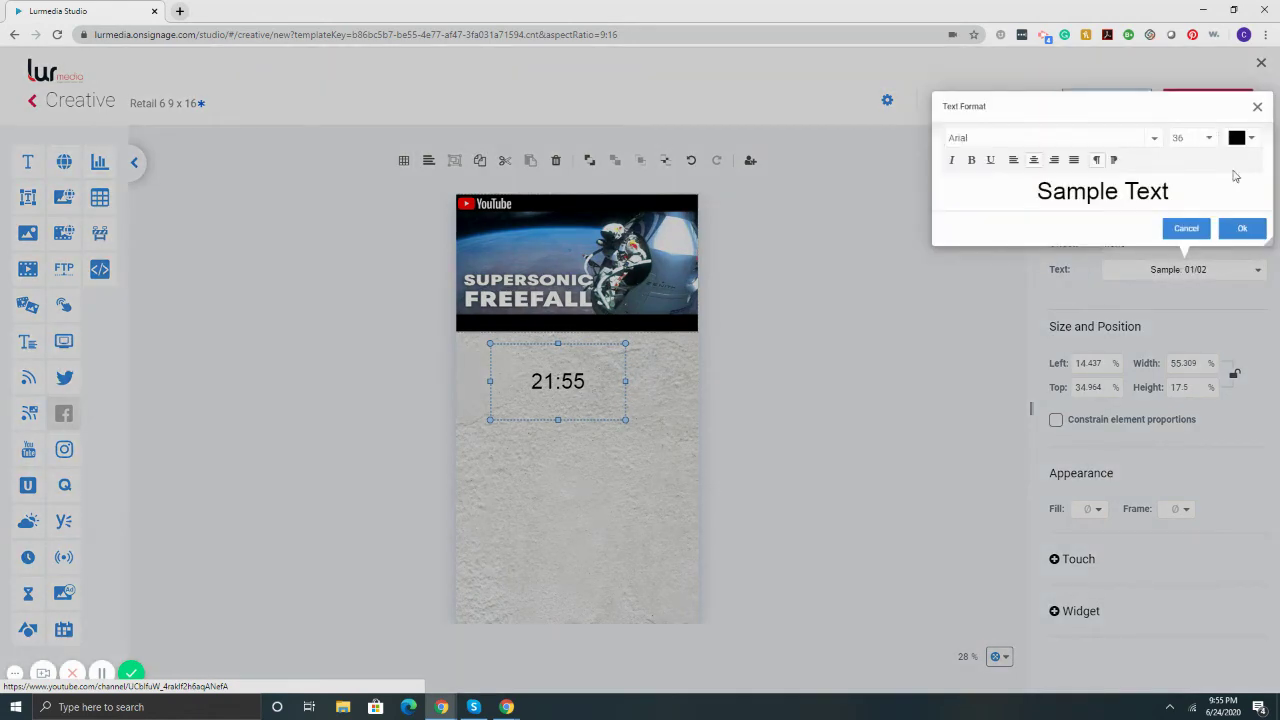
left_click(1186, 228)
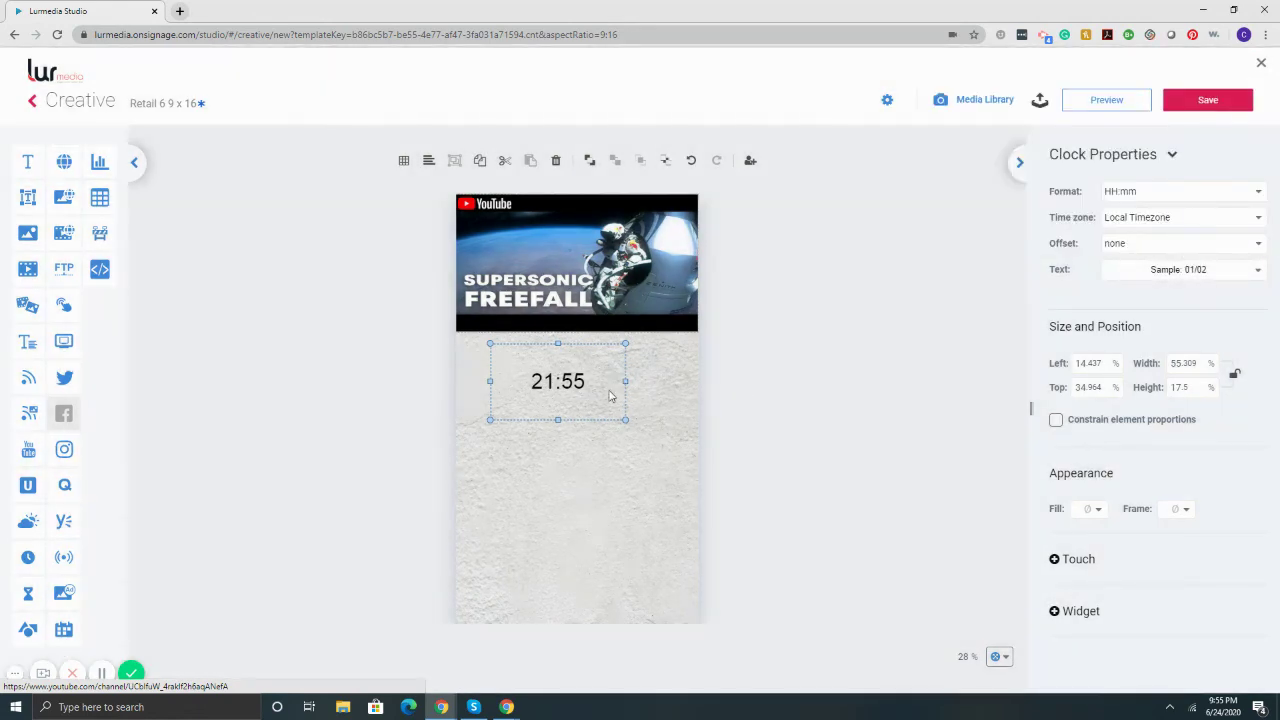
left_click_drag(556, 424, 565, 352)
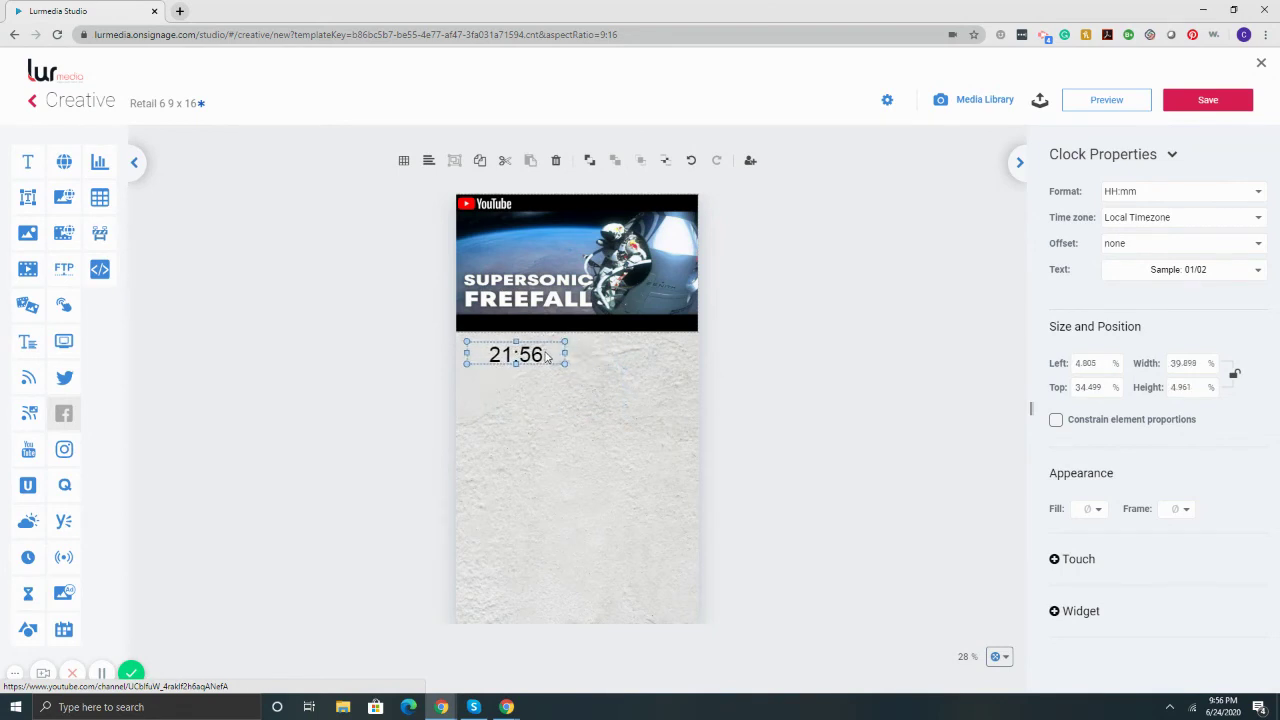
- Delete the clock and the YouTube widget from the creative
key("Delete")
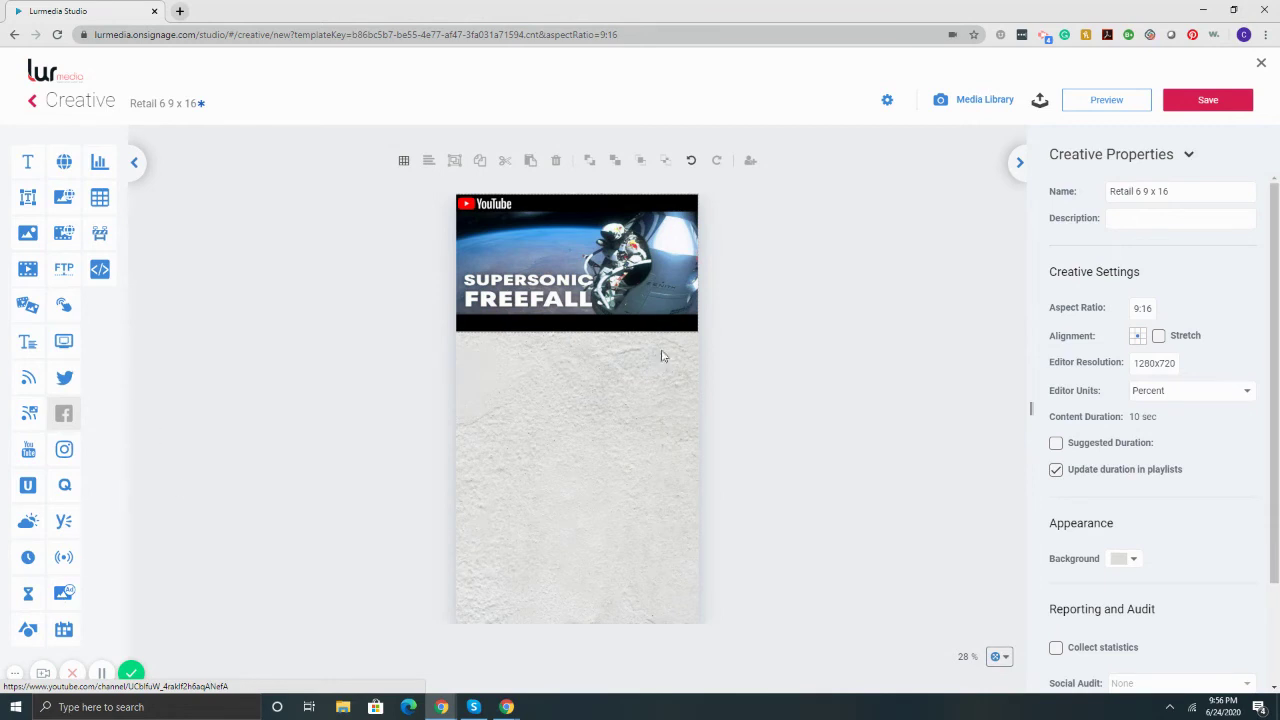
left_click(650, 310)
key("Delete")
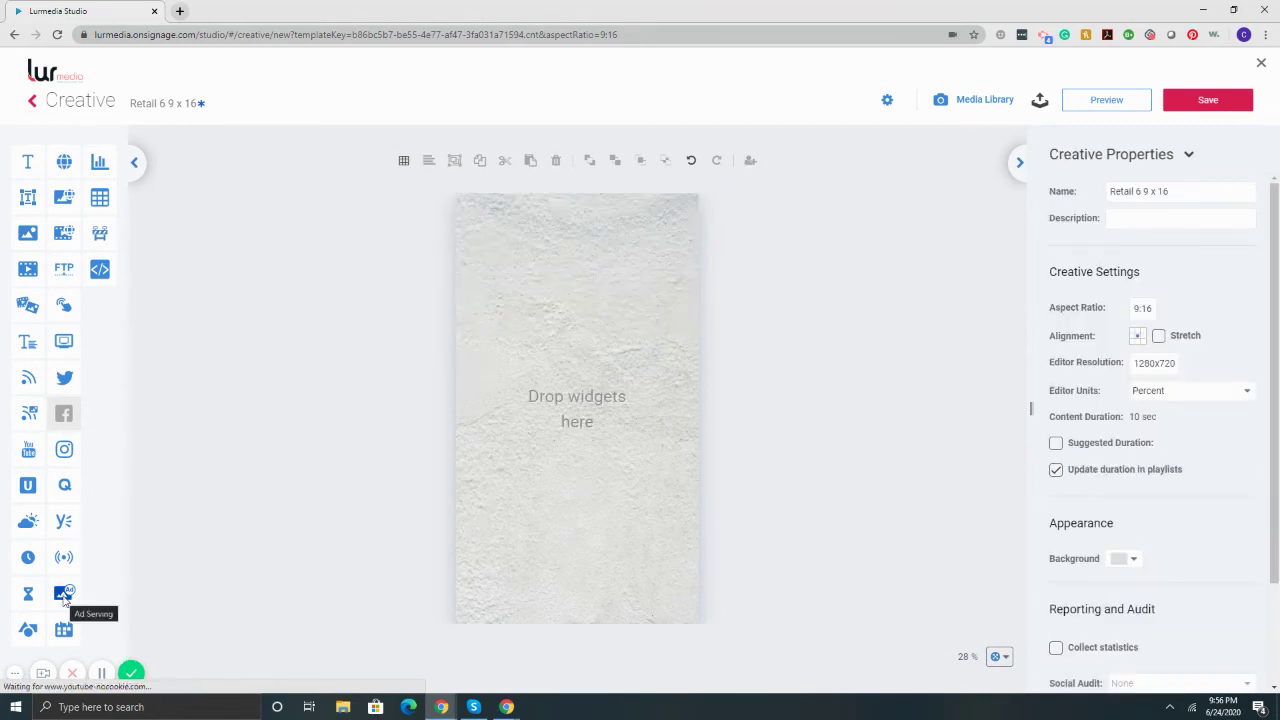
- Try an Ad Serving widget about 91% wide and 29% high, viewing its vendor choices, and delete it
left_click_drag(63, 592, 534, 250)
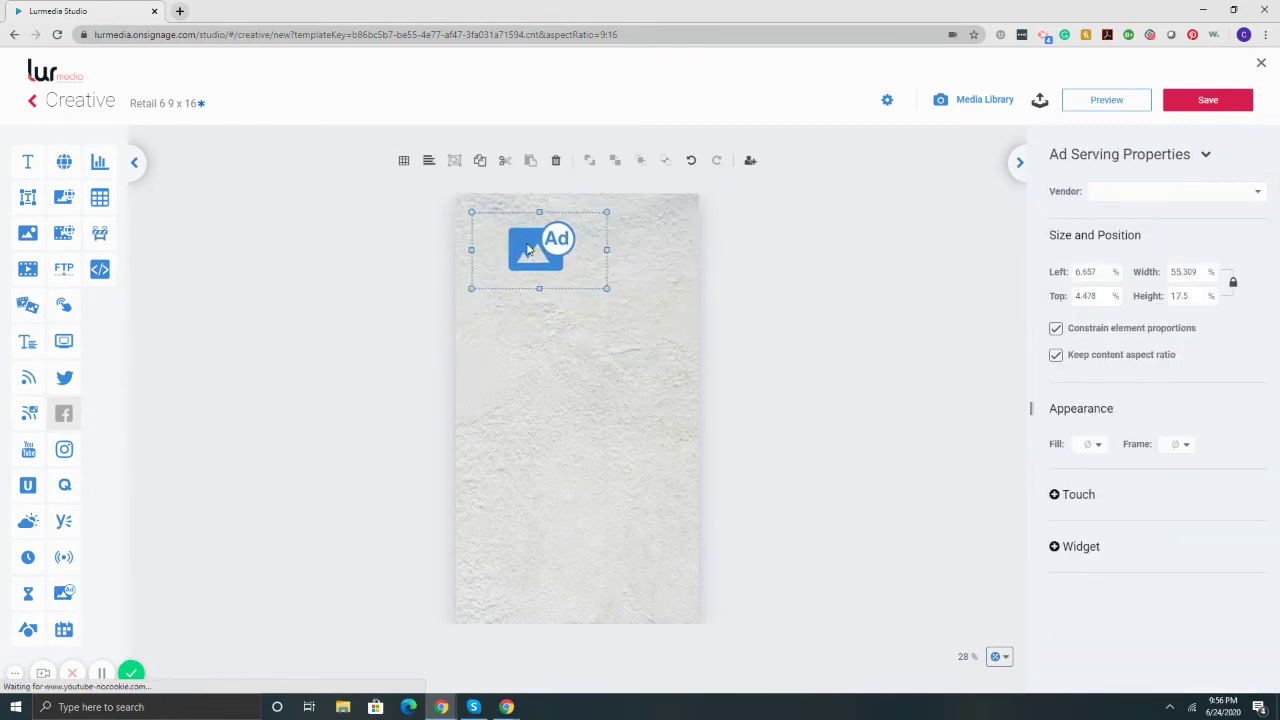
left_click_drag(606, 289, 690, 336)
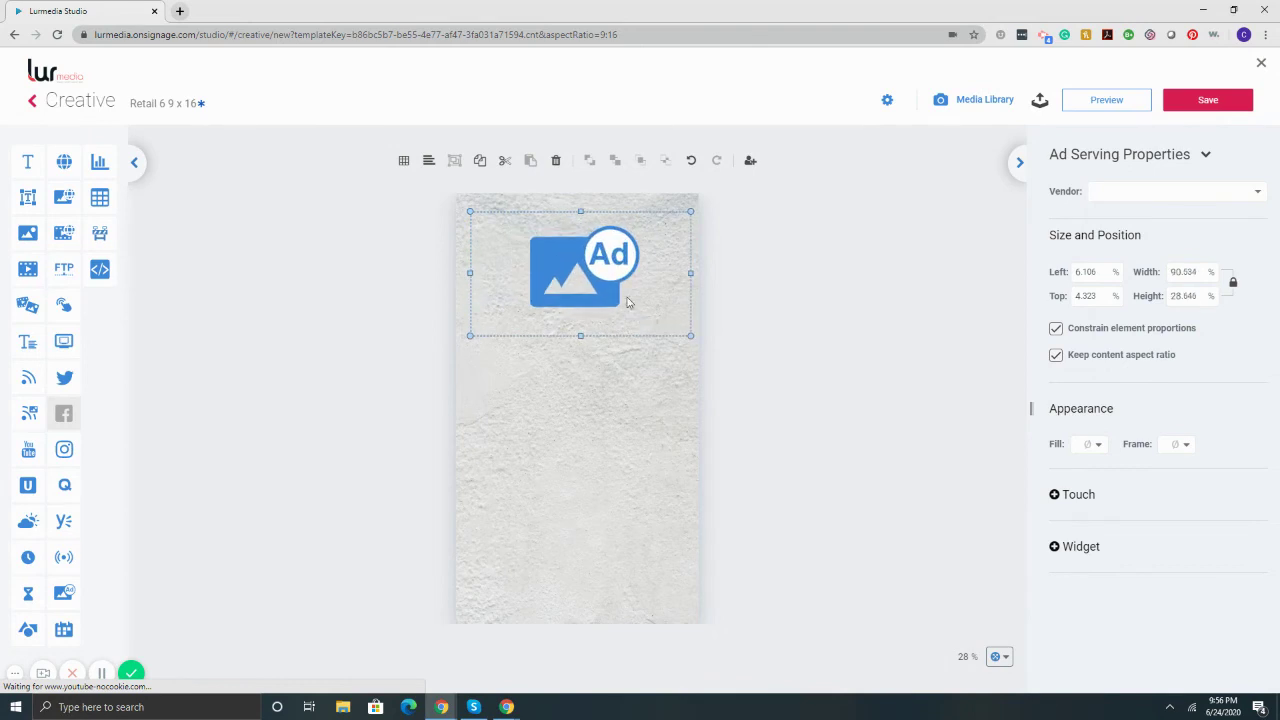
left_click(1206, 204)
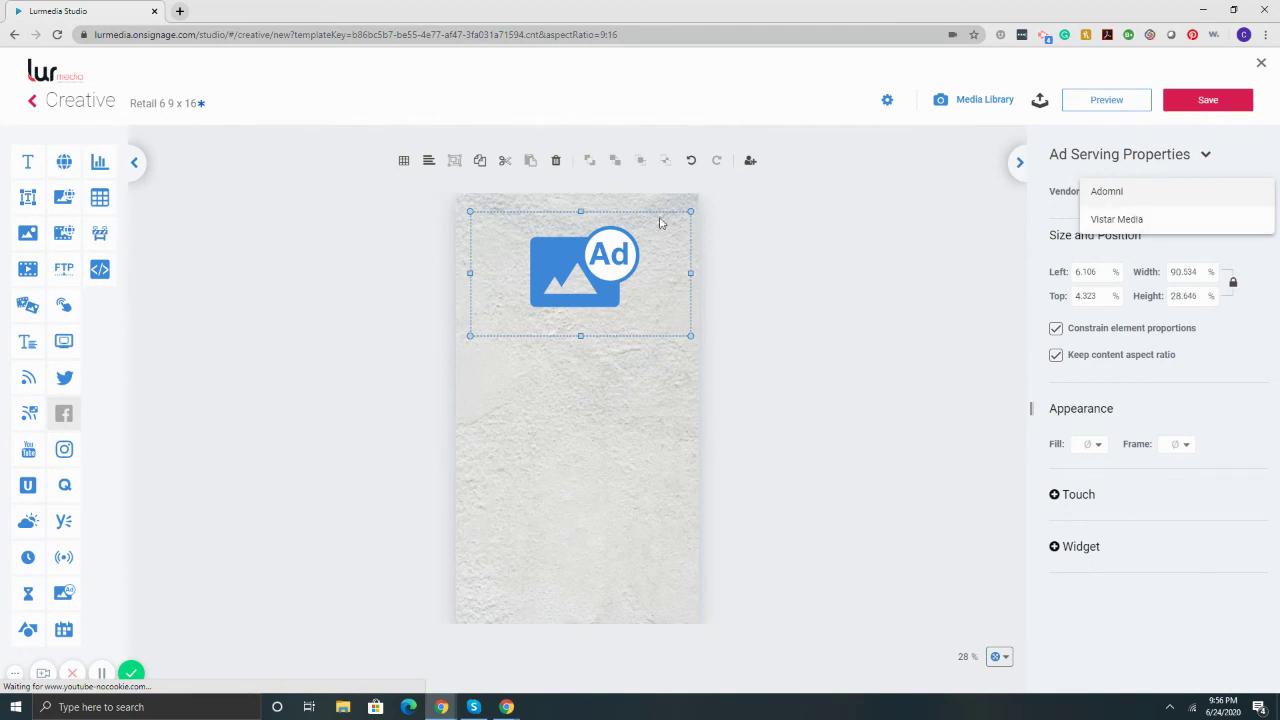
left_click(612, 304)
key("Delete")
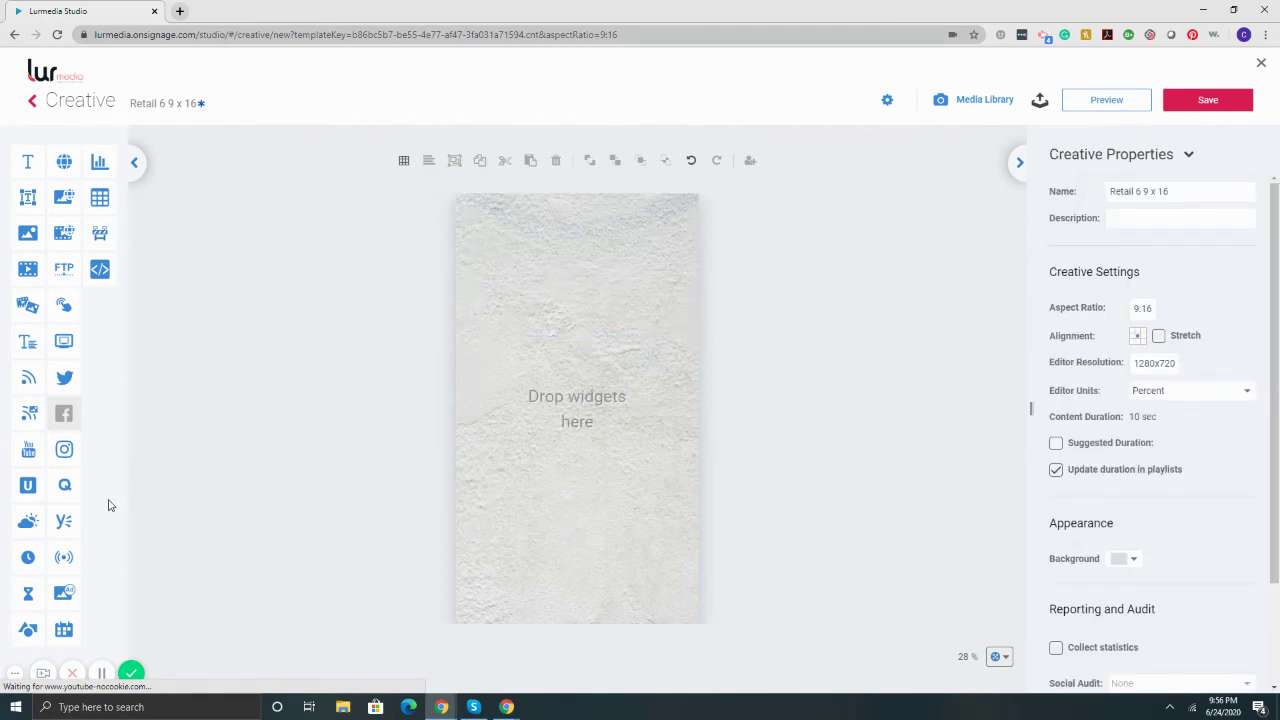
- Add a Calendar widget to the upper part of the creative, using the Group view template
left_click_drag(66, 630, 589, 272)
left_click(650, 300)
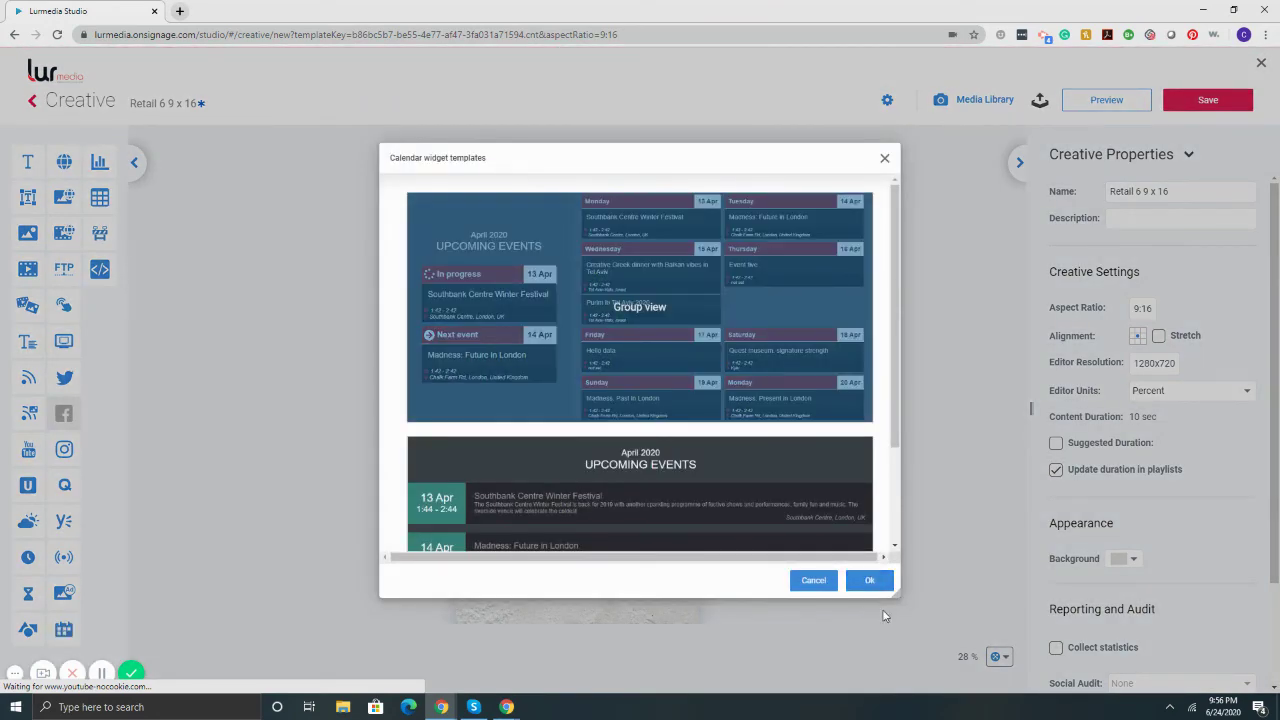
left_click(869, 580)
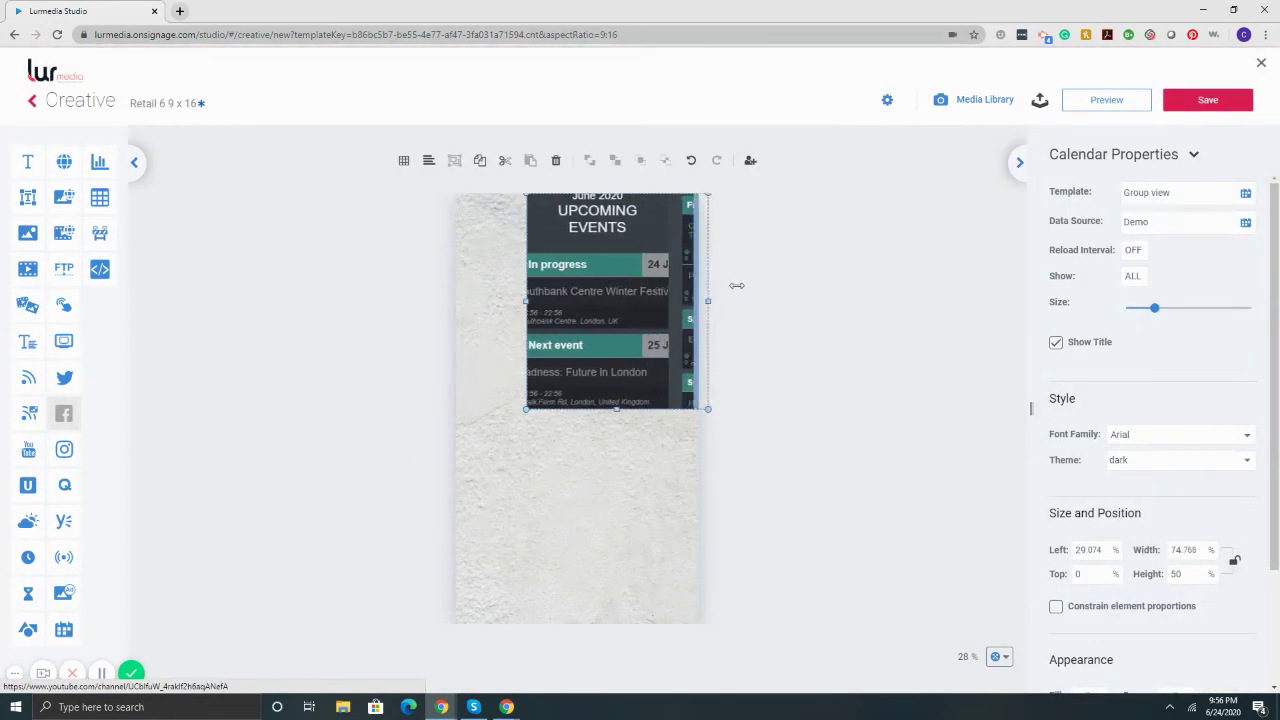
- Move the calendar widget, widen it and enlarge it to about 65% height, and delete it from the creative
left_click_drag(577, 304, 554, 383)
left_click_drag(620, 418, 620, 477)
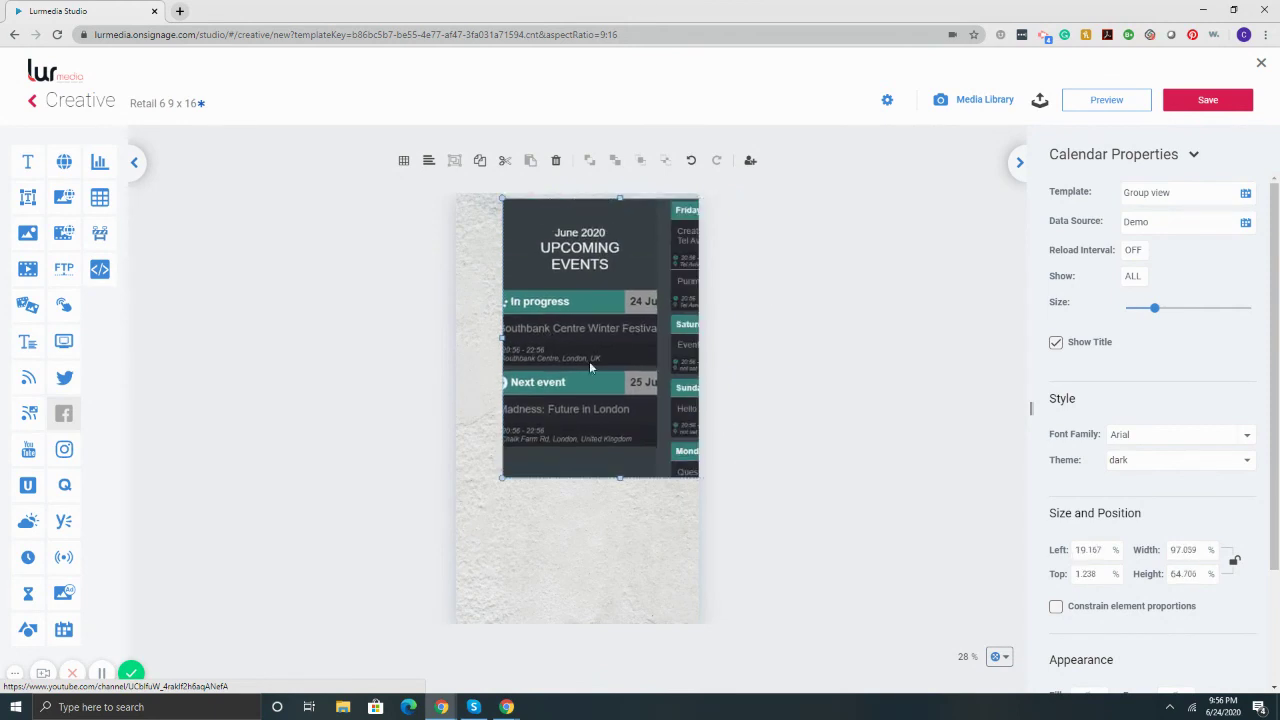
left_click_drag(504, 338, 470, 338)
key("Delete")
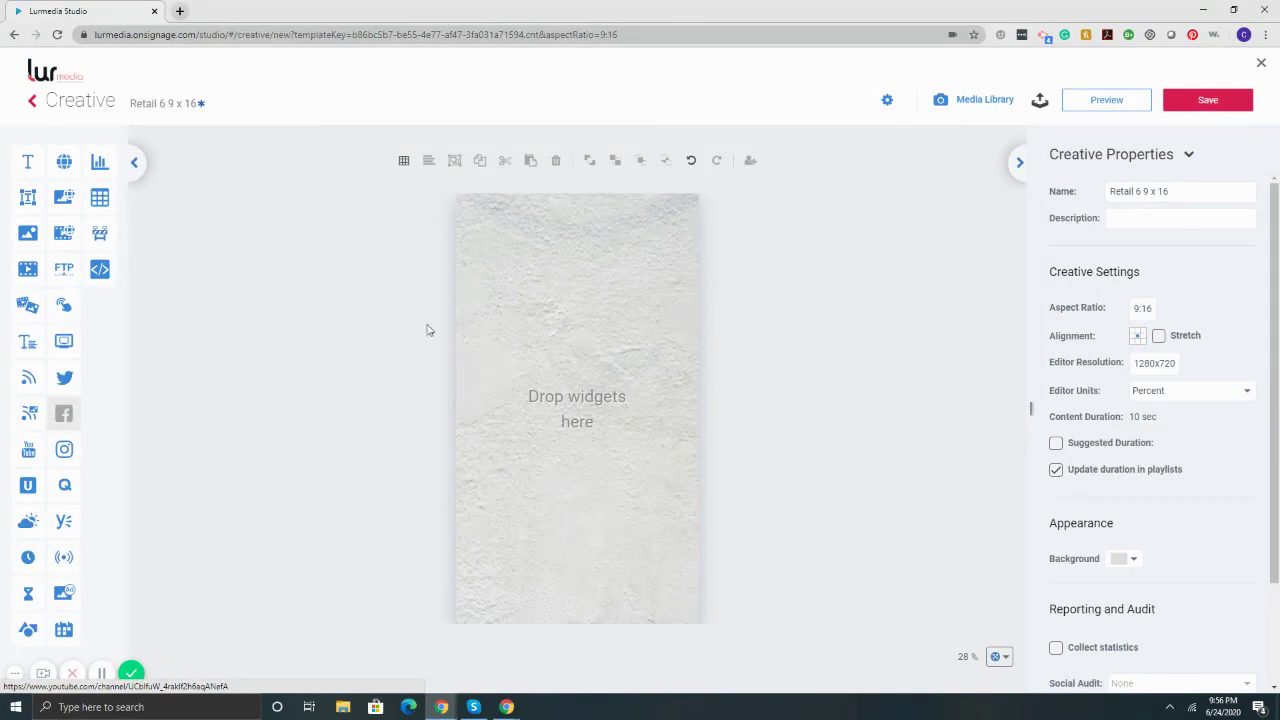
- Add a text widget reading "Text goes here" to the upper part of the creative, and shift it to about the horizontal centre
left_click_drag(28, 198, 555, 238)
double_click(555, 240)
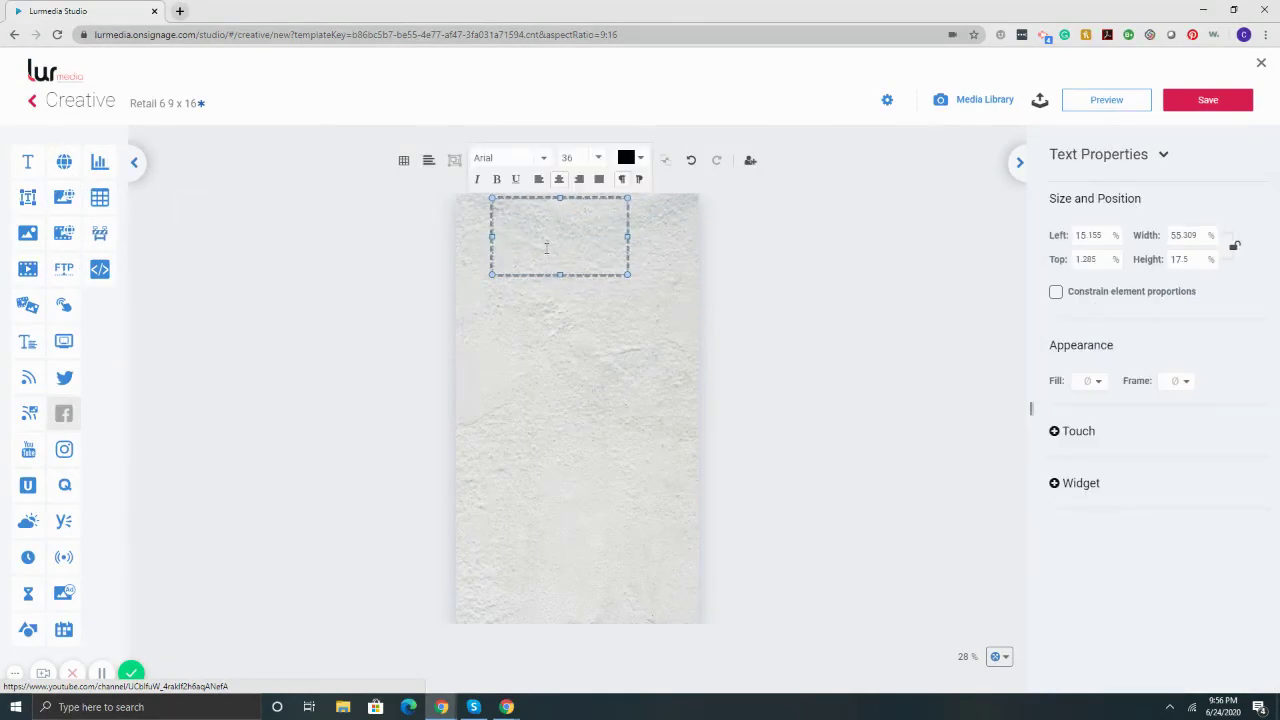
type("Text goes here")
left_click(510, 380)
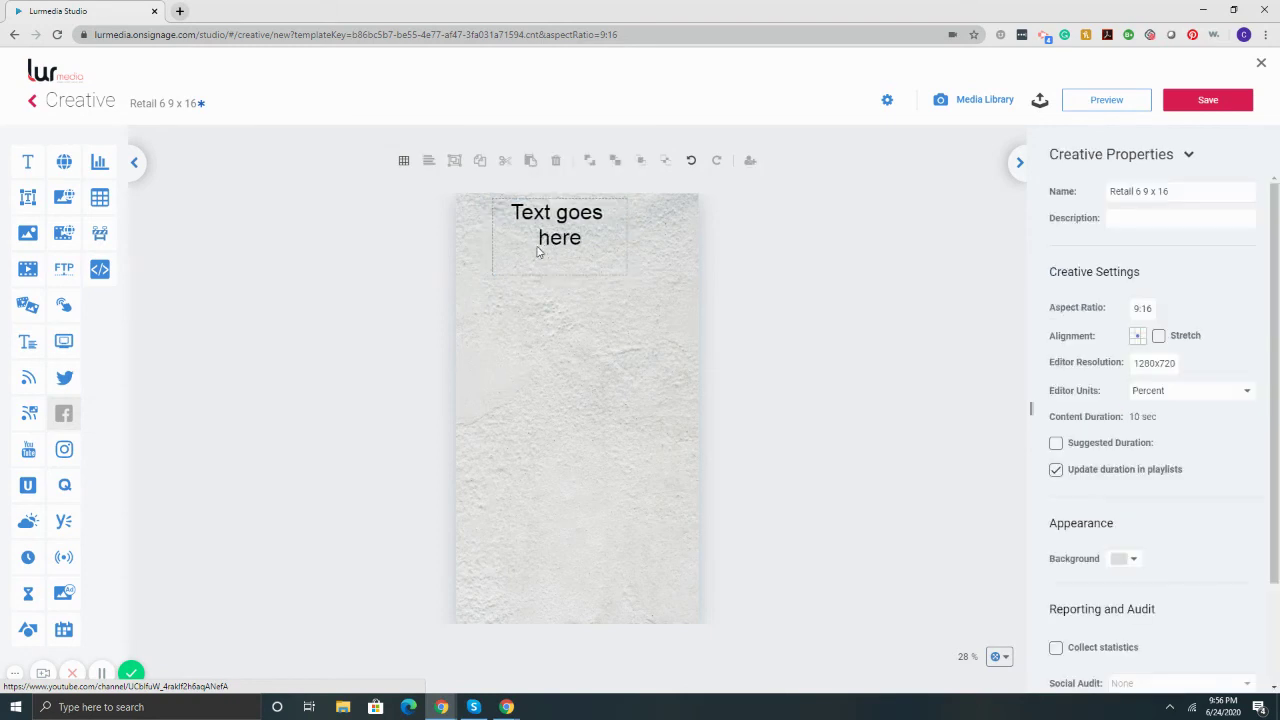
left_click_drag(555, 240, 577, 253)
left_click(580, 340)
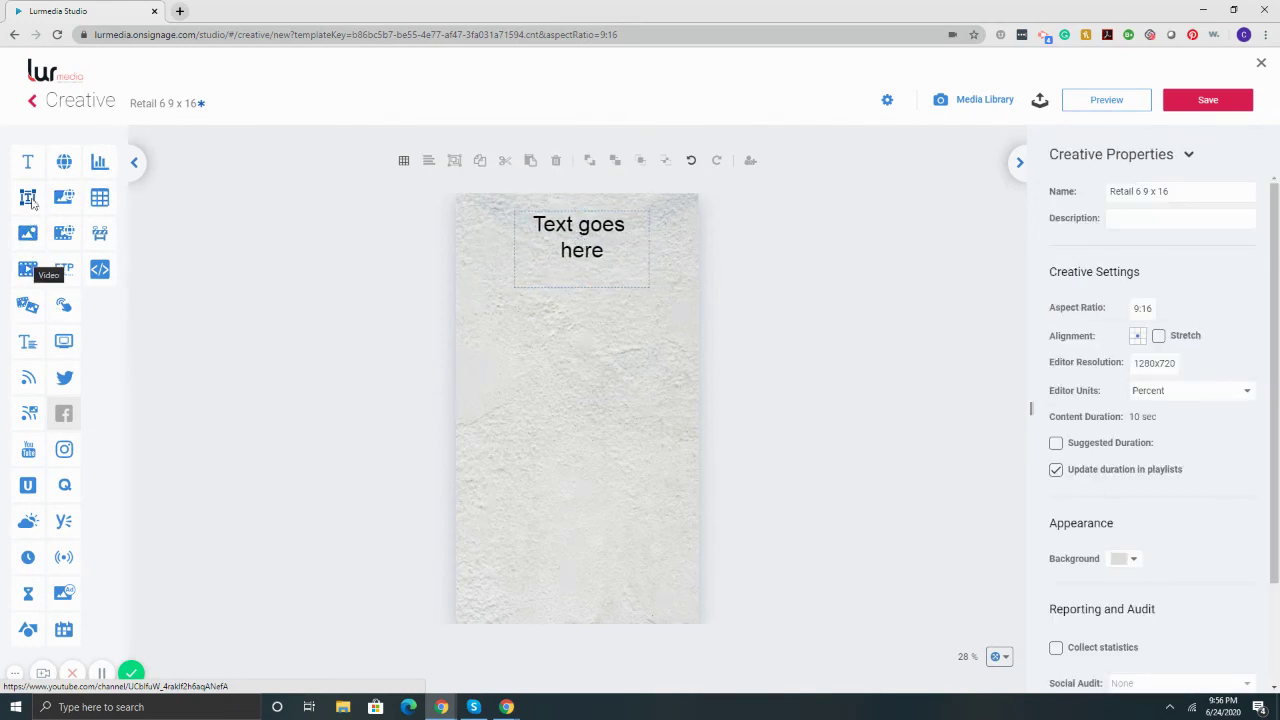
- Add a slideshow widget below the text, sized to about 87% of the creative's width and 69% of its height
left_click_drag(28, 304, 543, 343)
left_click_drag(533, 390, 537, 612)
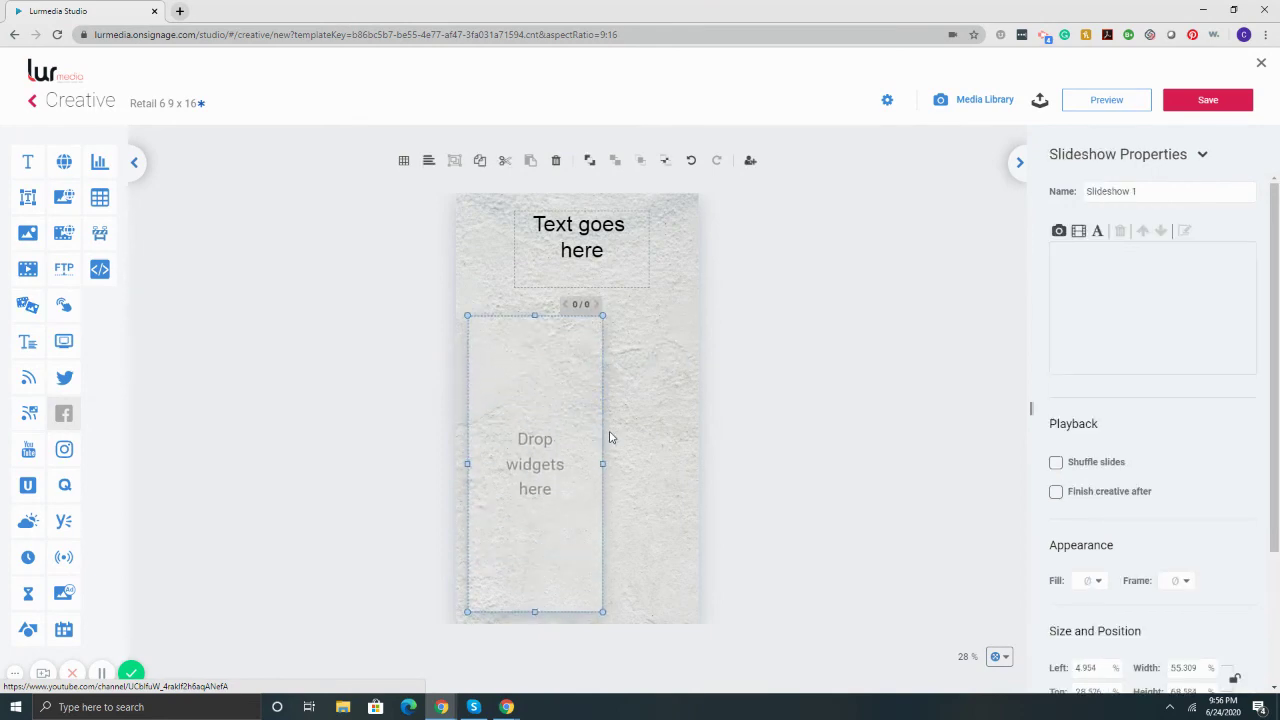
left_click_drag(603, 463, 680, 463)
- Insert the three library photos, the hand-washing poster, the tank and the letter board, into the slideshow
left_click(1059, 231)
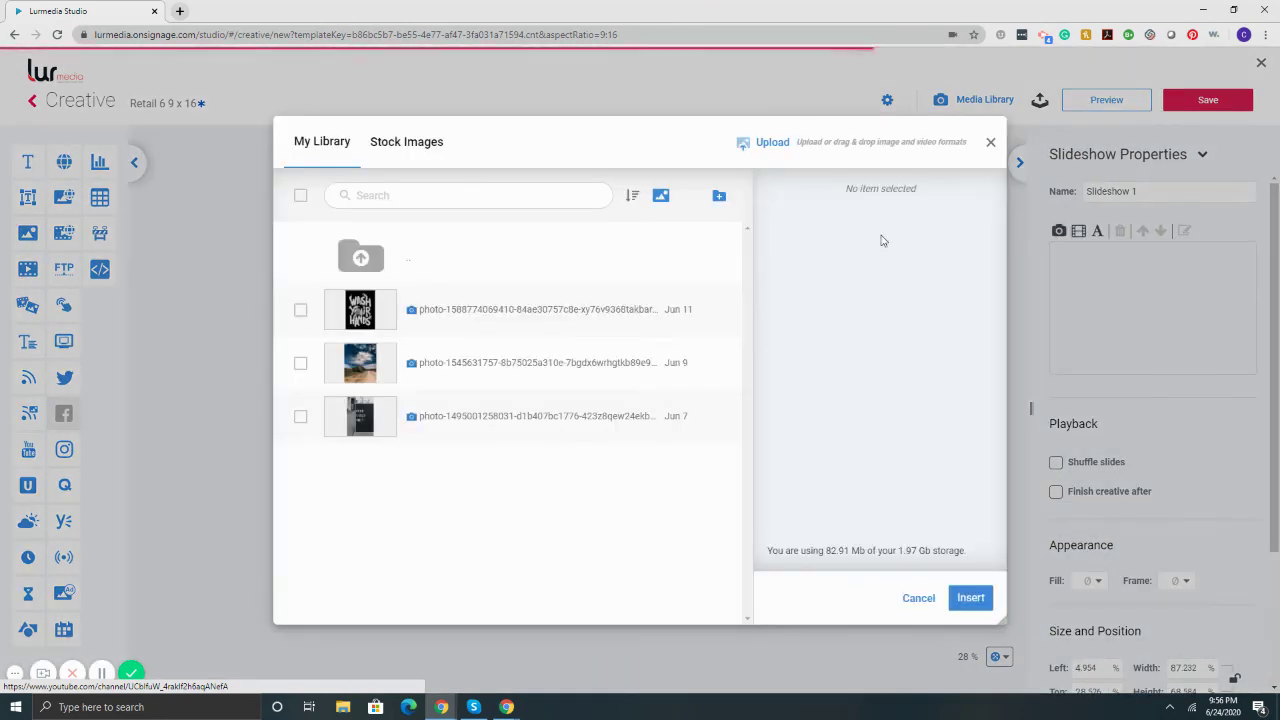
left_click(388, 308)
left_click(300, 362)
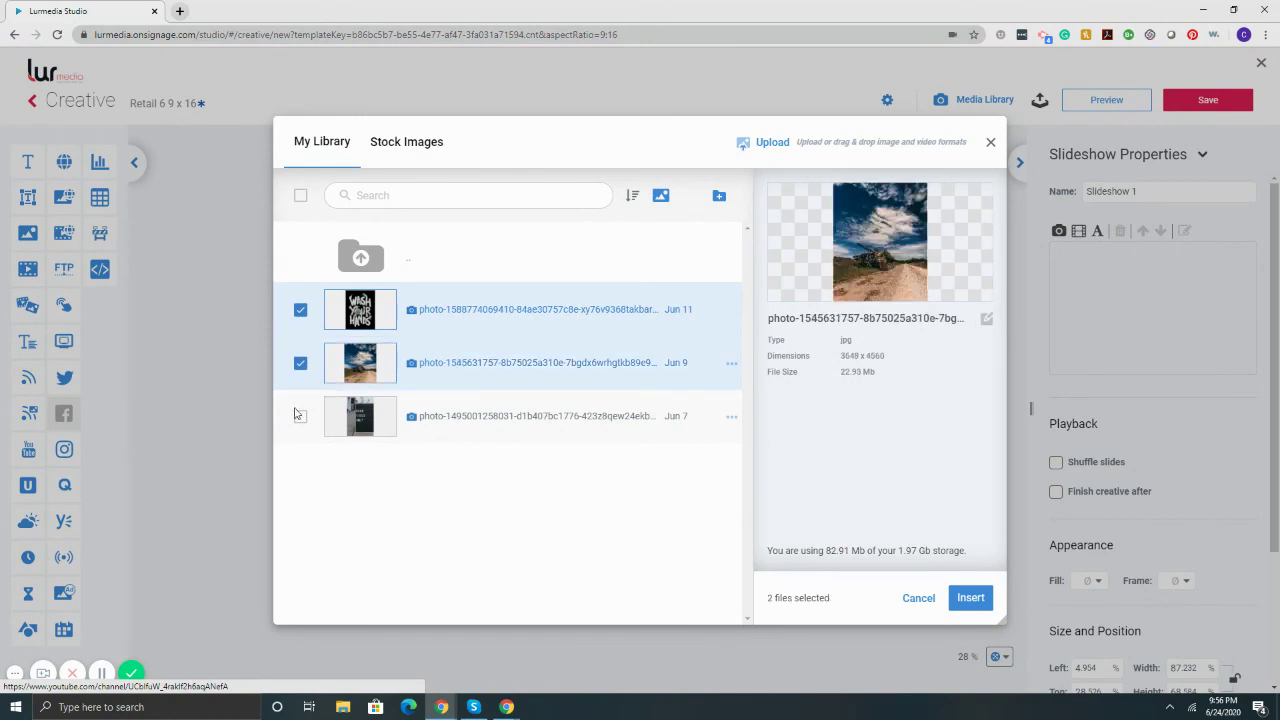
left_click(300, 416)
left_click(968, 599)
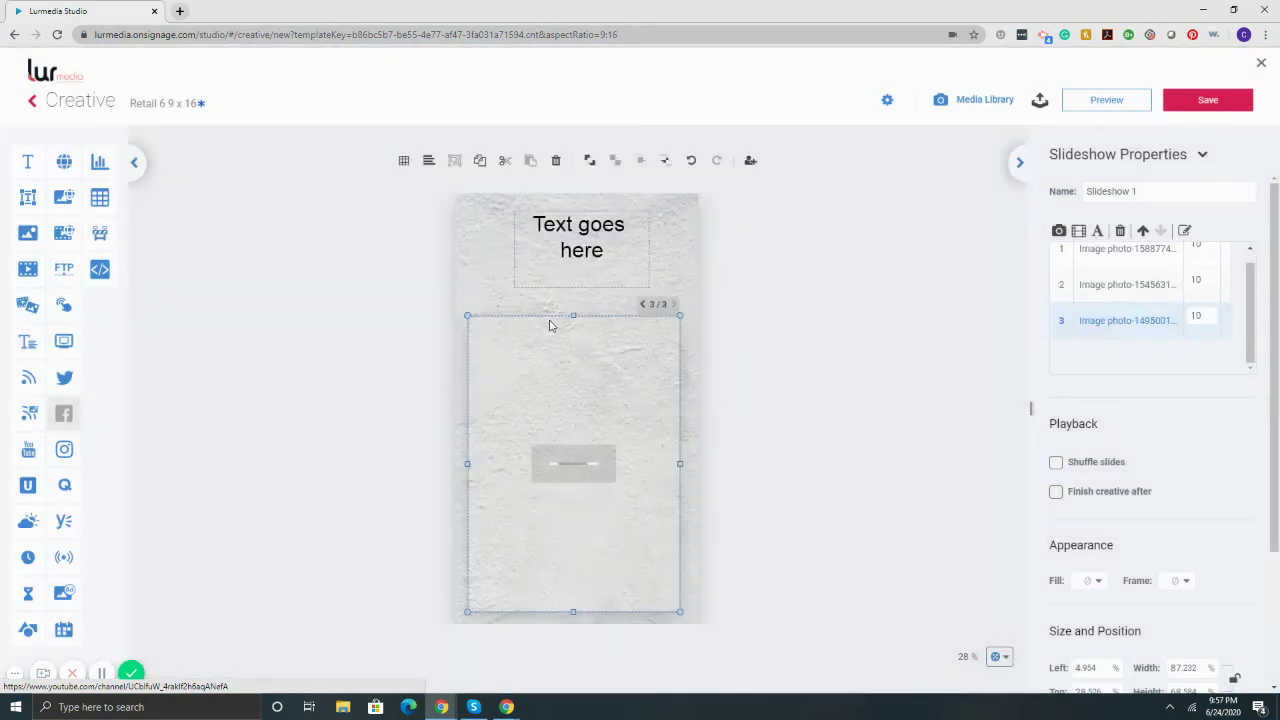
- Enlarge the slideshow past all edges of the creative, to about 104% width and 123% height
left_click_drag(573, 318, 573, 195)
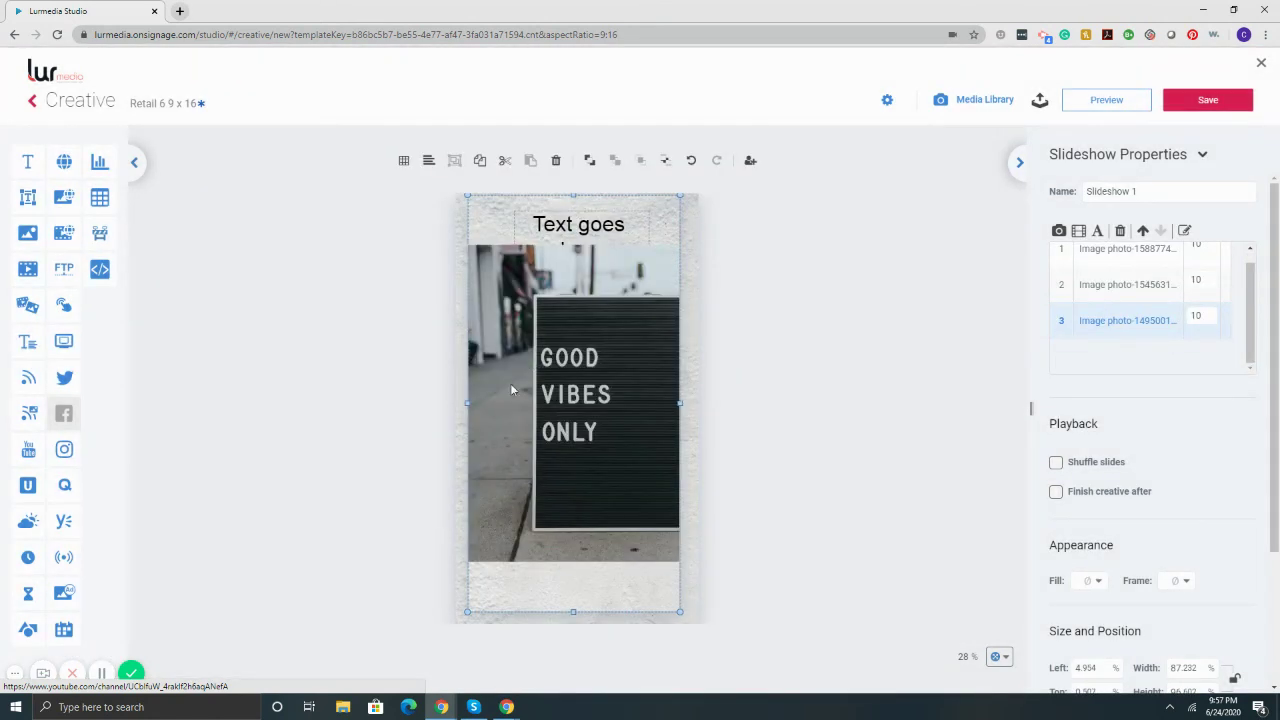
left_click_drag(470, 400, 445, 403)
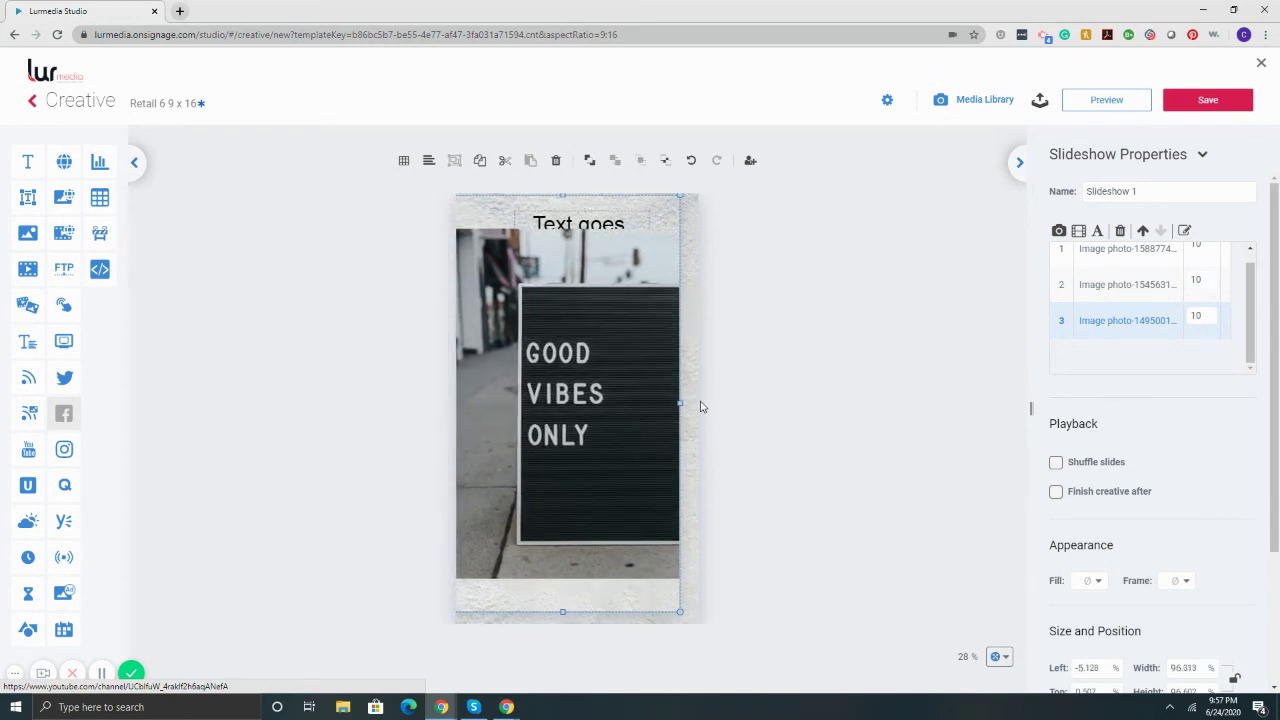
left_click_drag(679, 404, 697, 404)
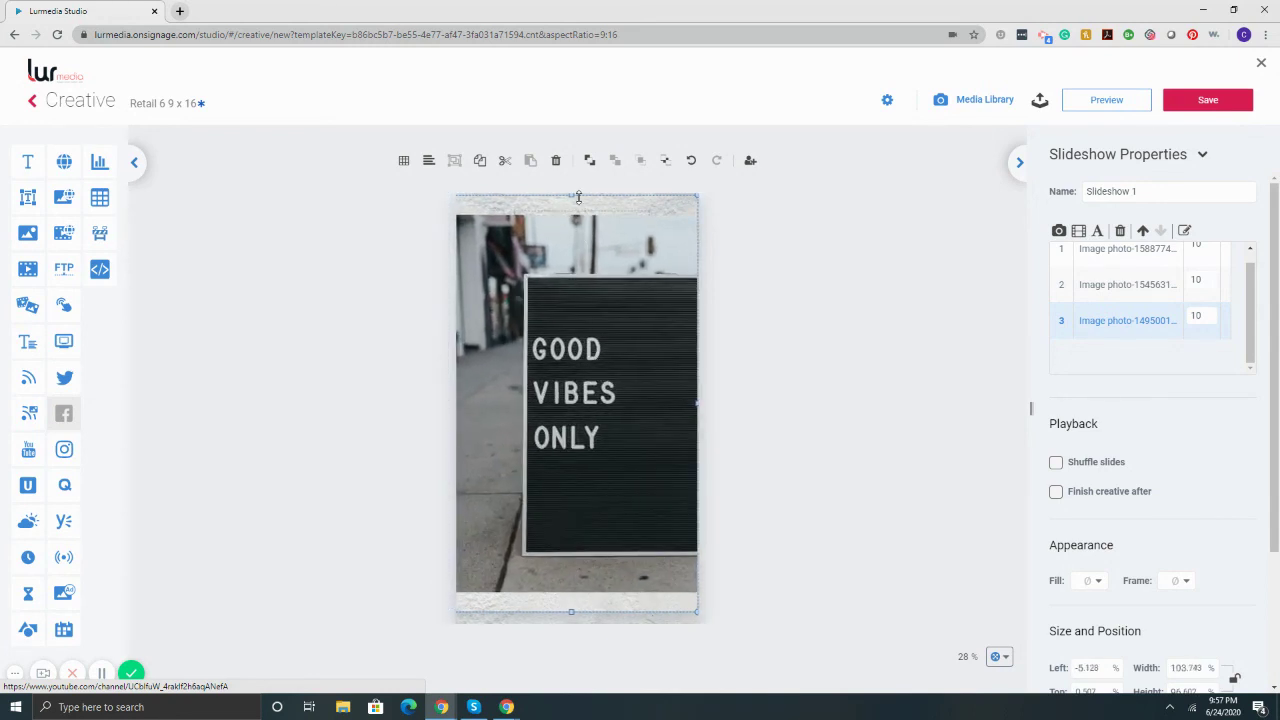
left_click_drag(578, 197, 578, 154)
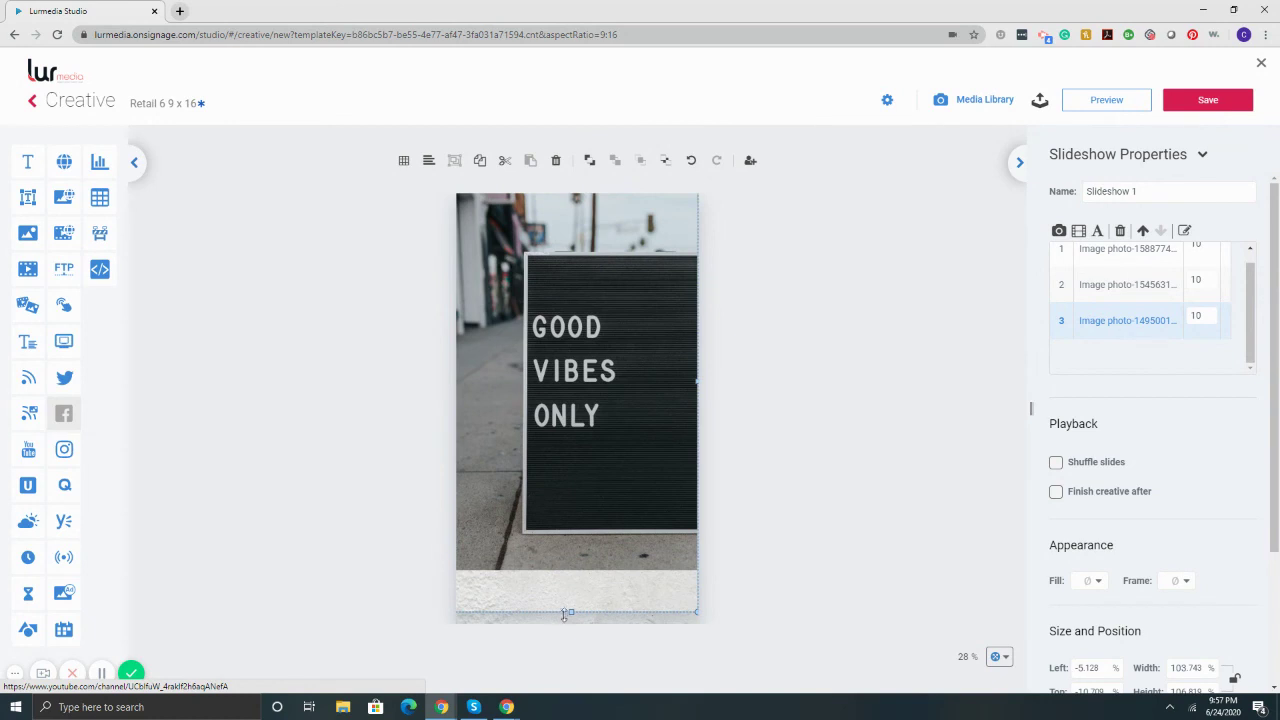
left_click_drag(564, 614, 571, 660)
- Set the slide durations to 3 for the third slide, 4 for the second and 3 for the first
left_click(1209, 317)
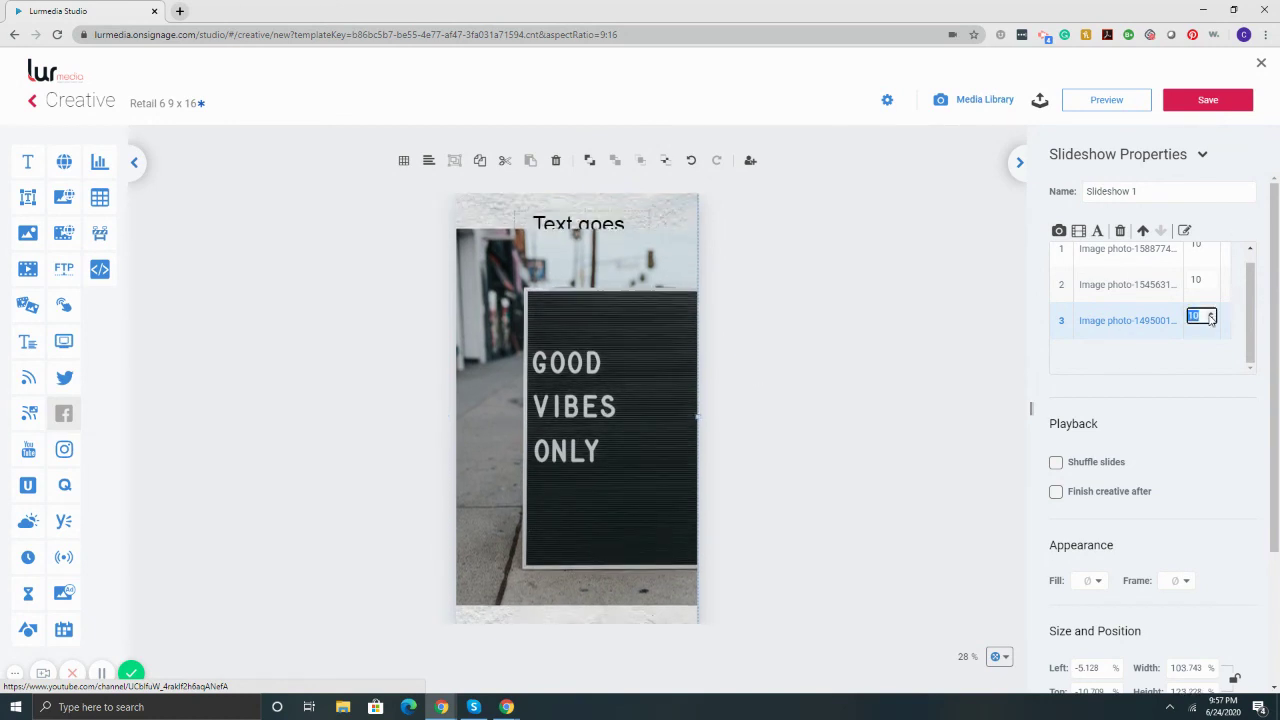
type("3")
left_click(1200, 281)
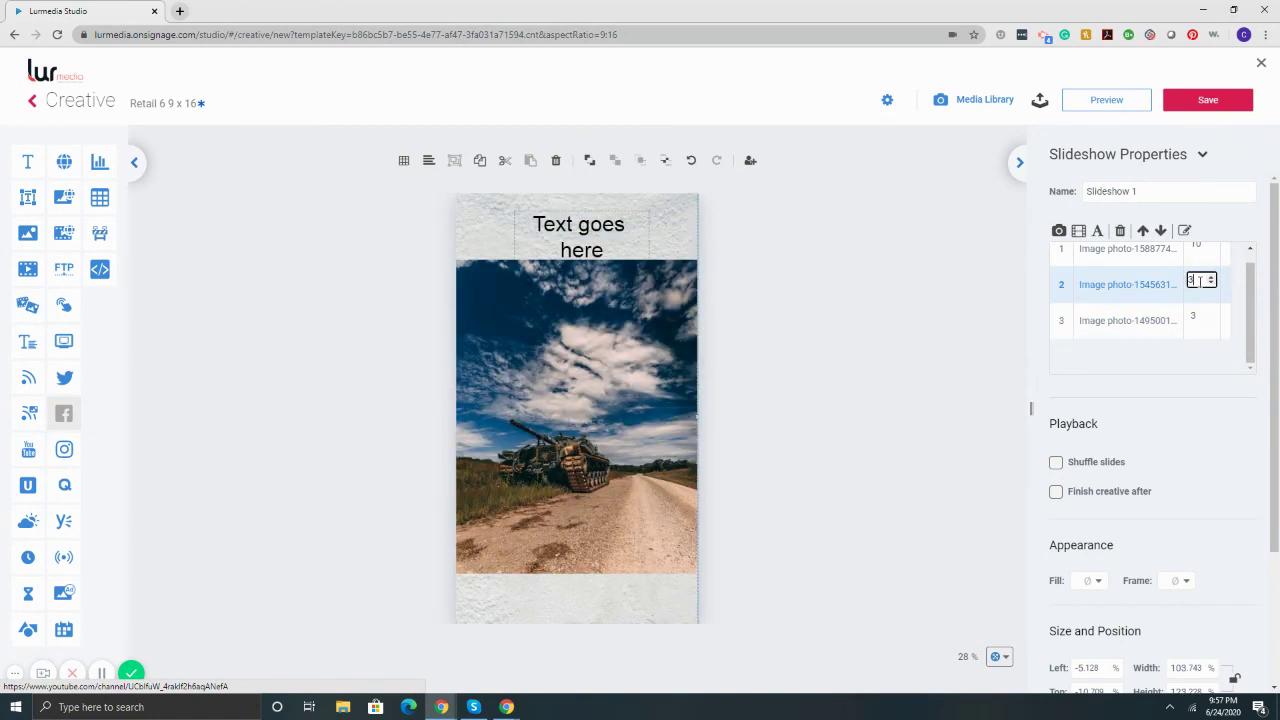
scroll(1245, 285, "up", 1)
left_click(1214, 258)
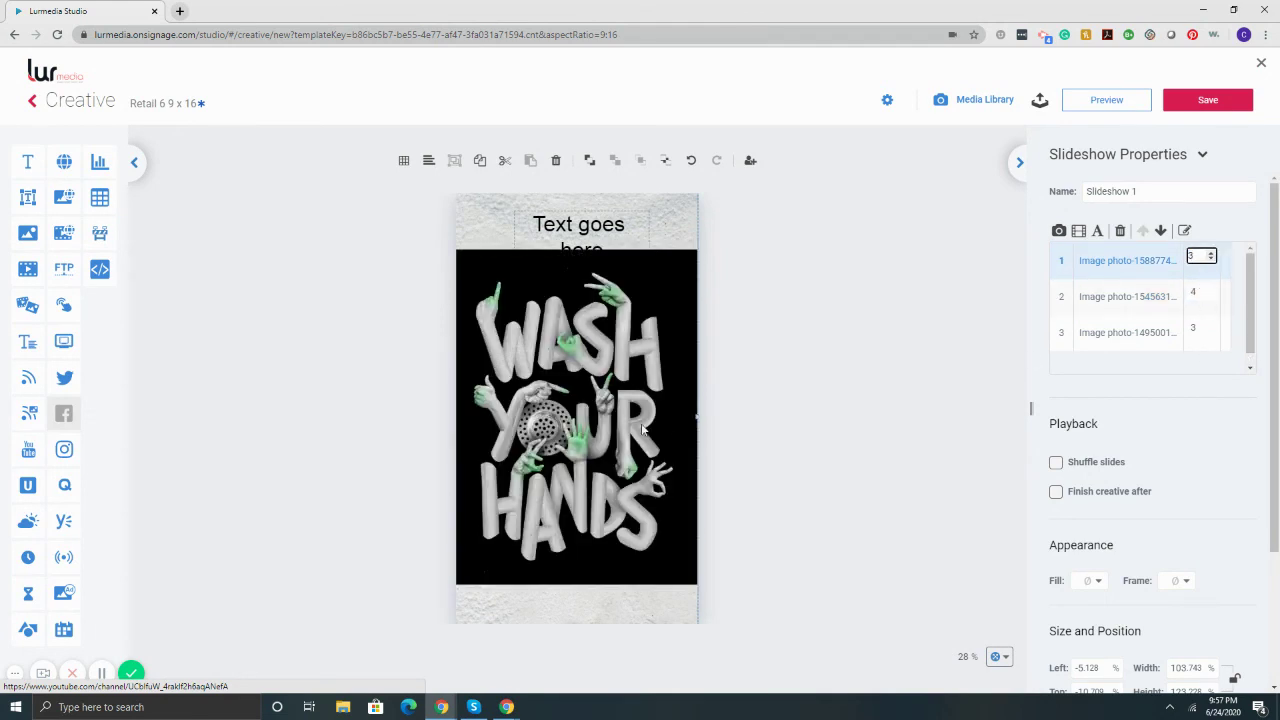
type("3")
- Delete the slideshow from the creative, and close the Retail 6 9 x 16 creative without saving
left_click_drag(613, 435, 611, 452)
key("Delete")
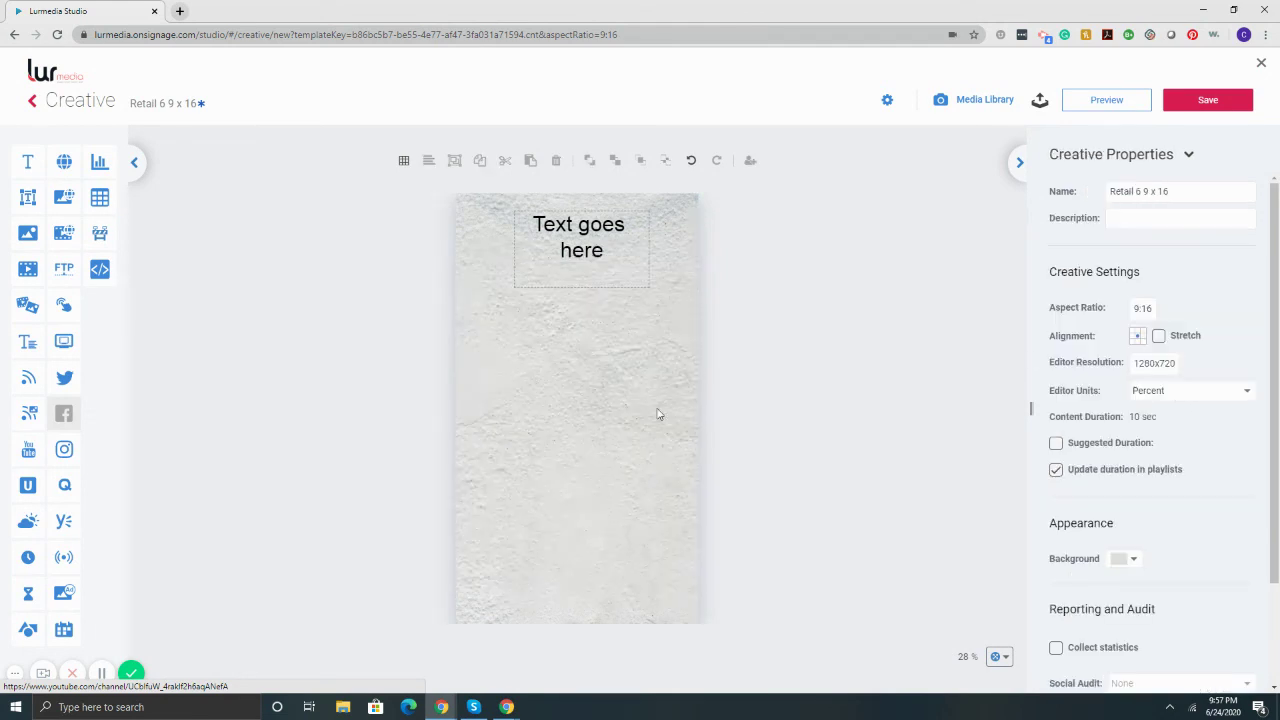
left_click(1261, 63)
left_click(704, 405)
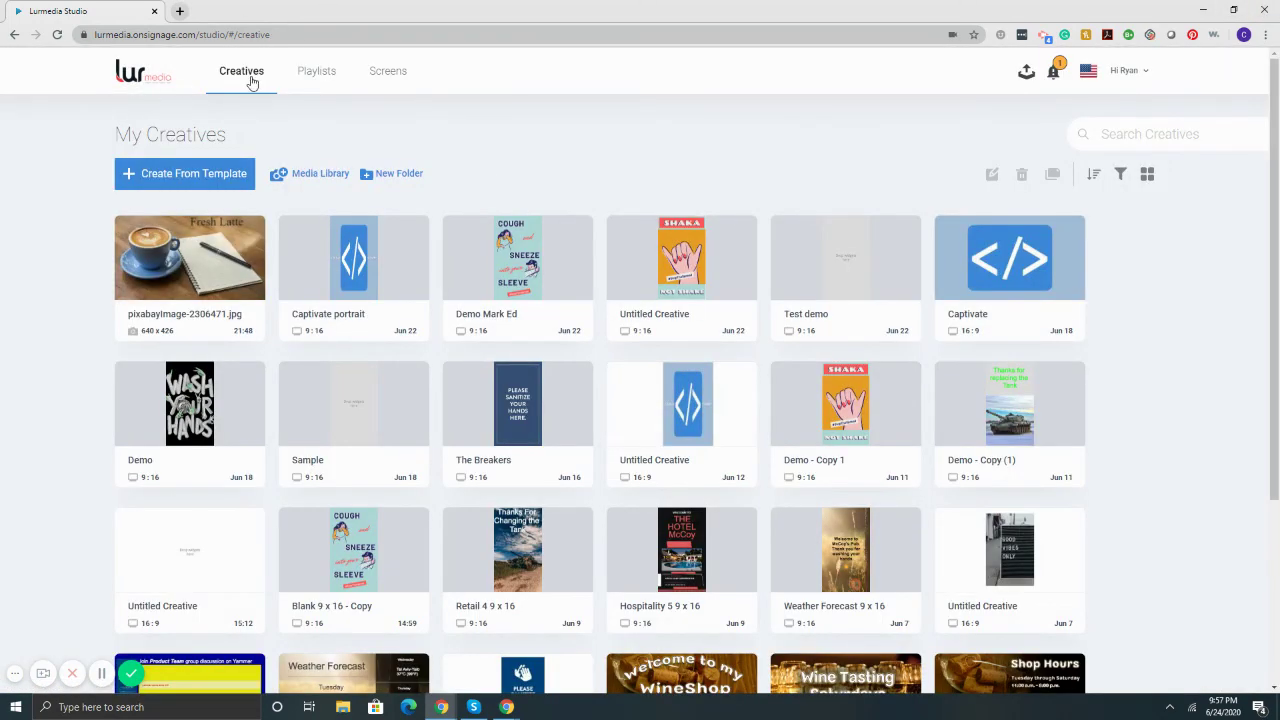
- Start a new creative from the 9:16 template Hospitality 5 9 x 16 and preview it
left_click(172, 180)
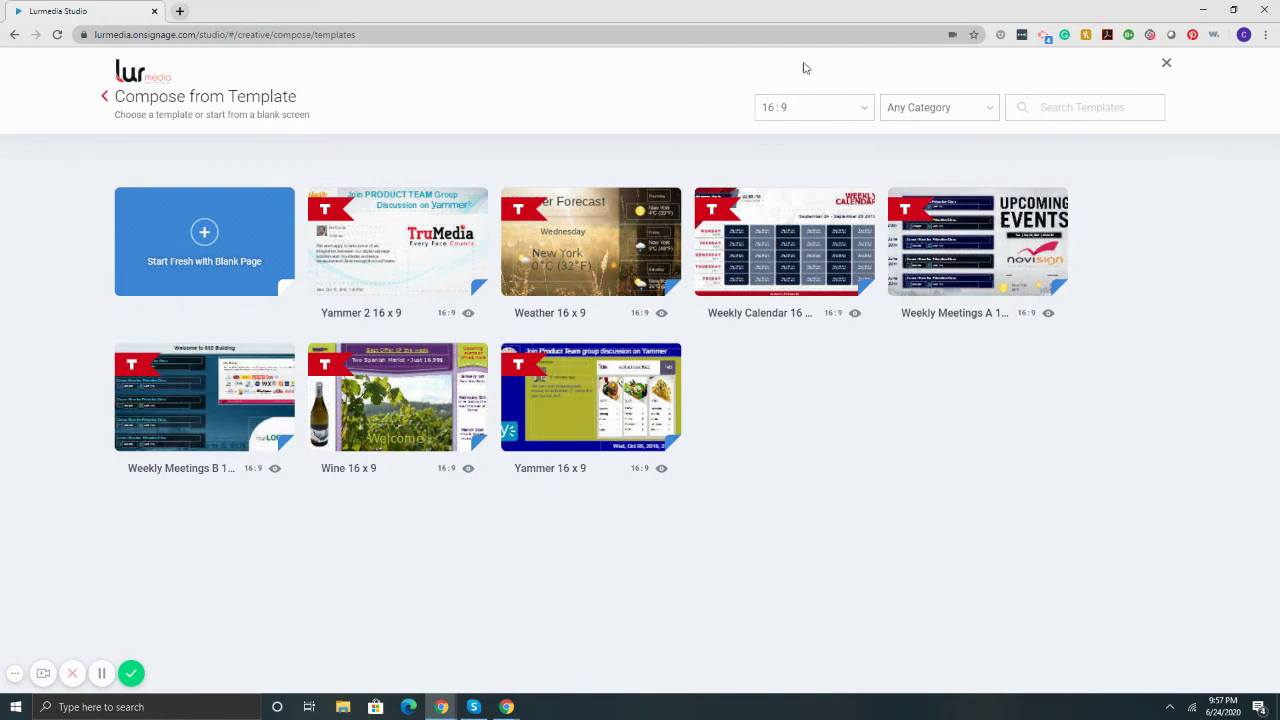
left_click(791, 107)
left_click(797, 312)
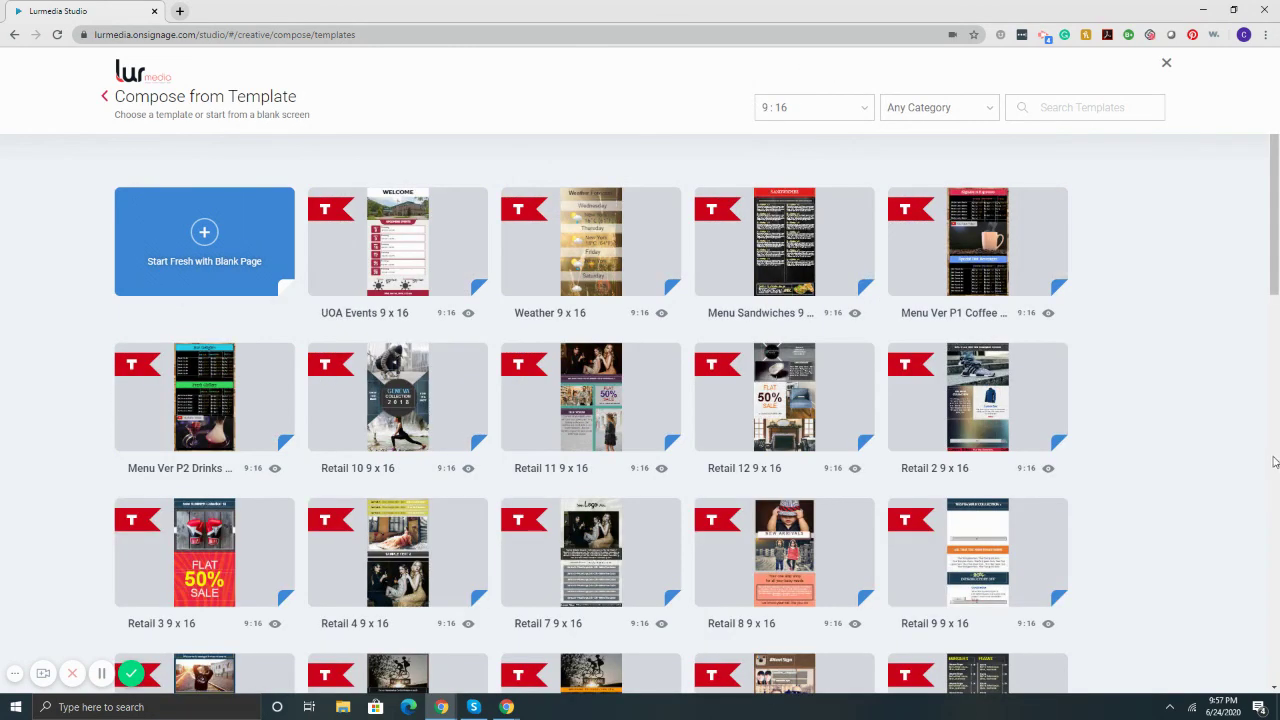
scroll(686, 366, "down", 4)
scroll(255, 320, "up", 5)
scroll(885, 370, "down", 6)
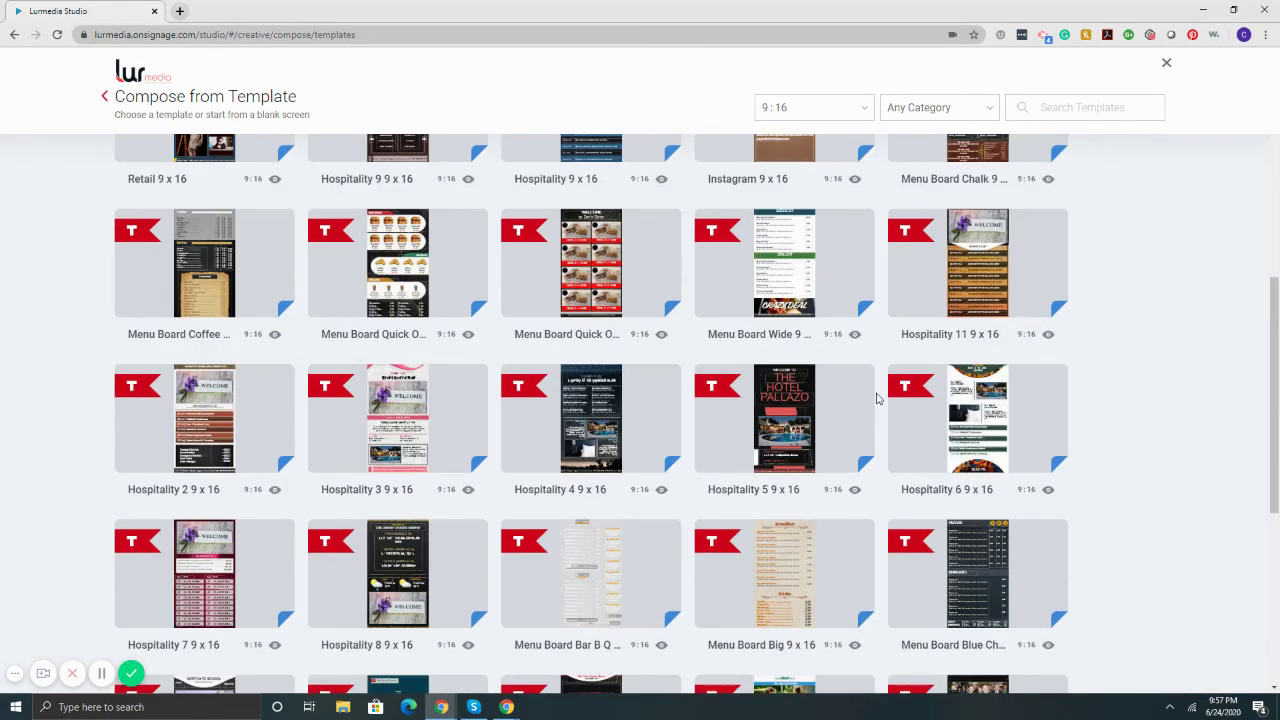
left_click(789, 412)
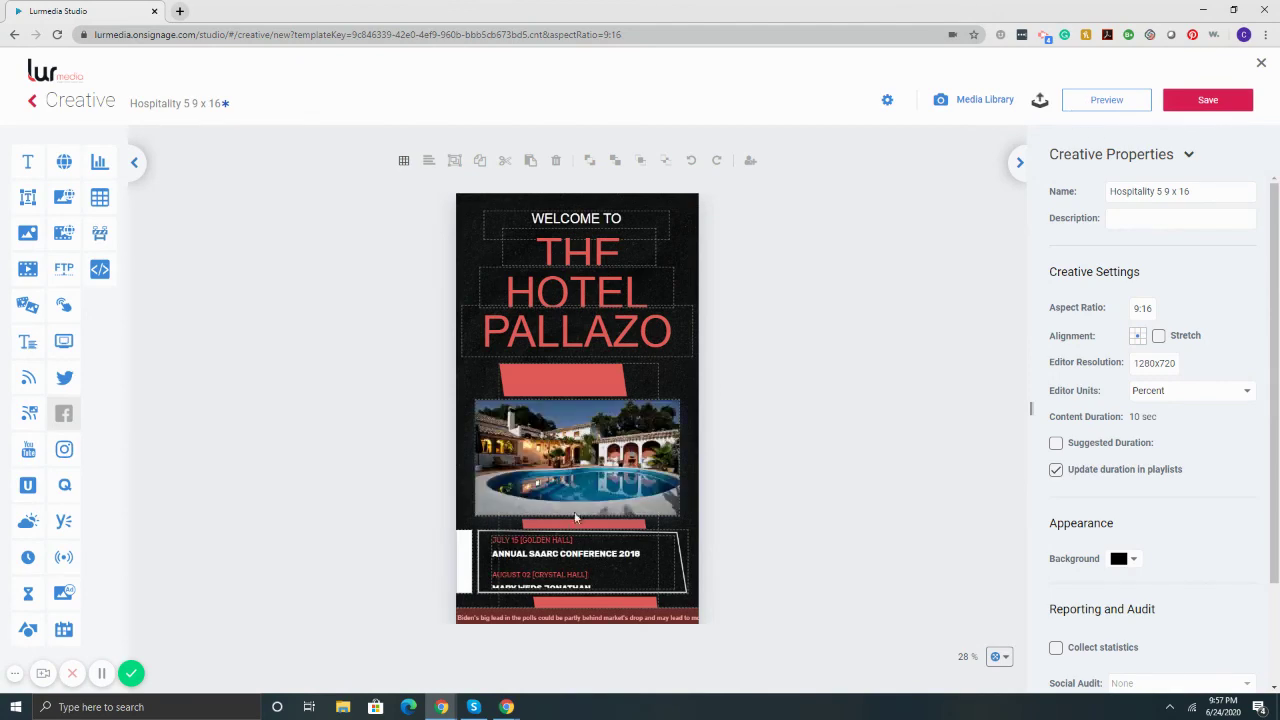
left_click(1105, 100)
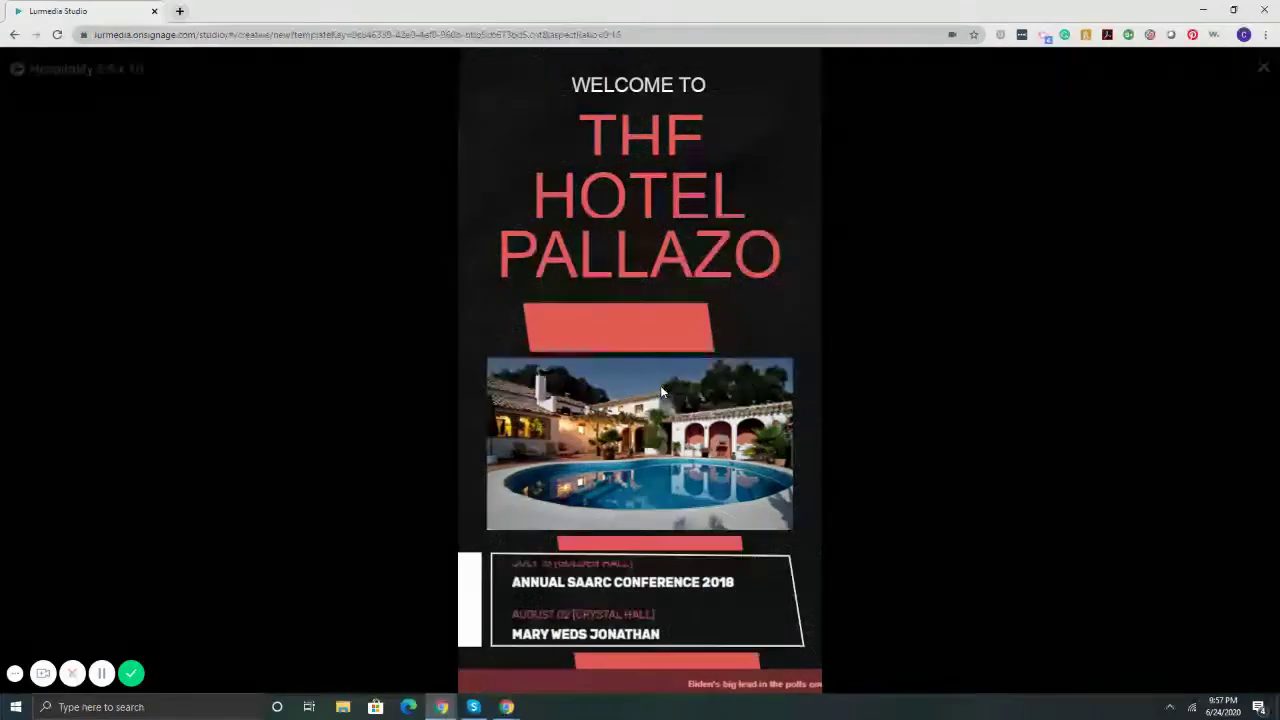
left_click(1263, 79)
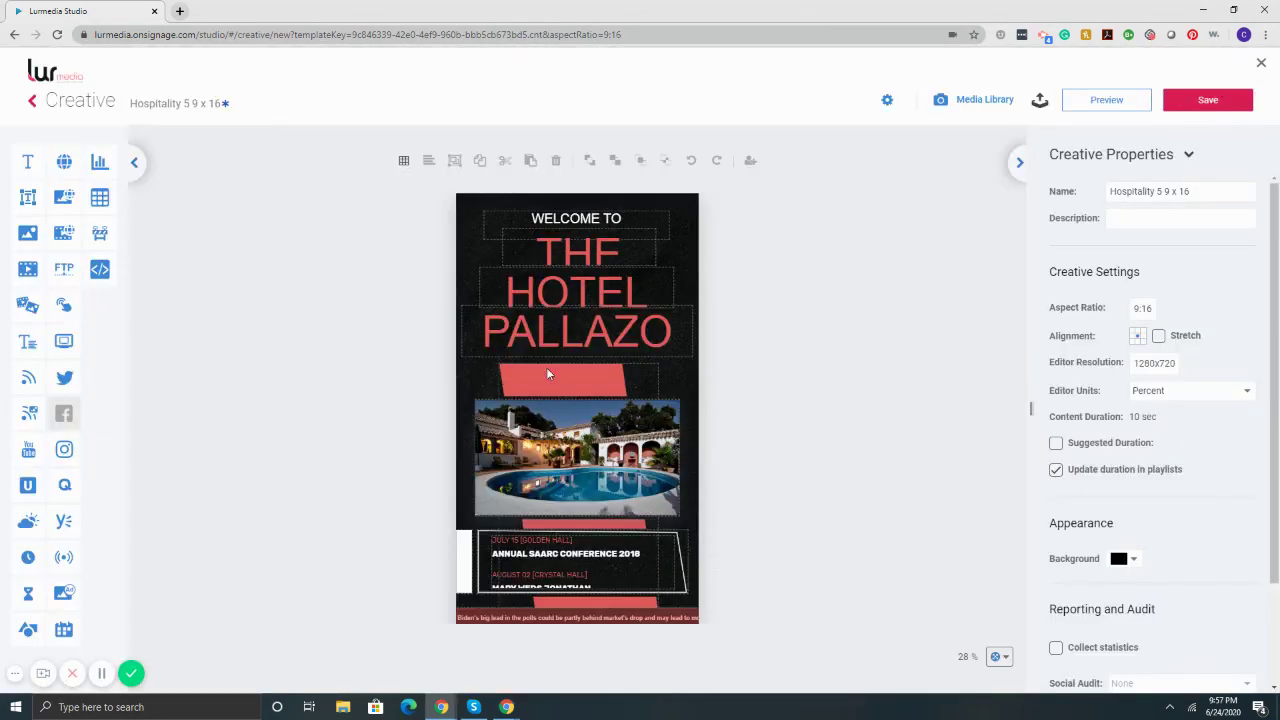
- Delete the four heading texts from "WELCOME TO" to "PALLAZO" and the red shapes from the creative
left_click(557, 330)
key("Delete")
left_click(566, 294)
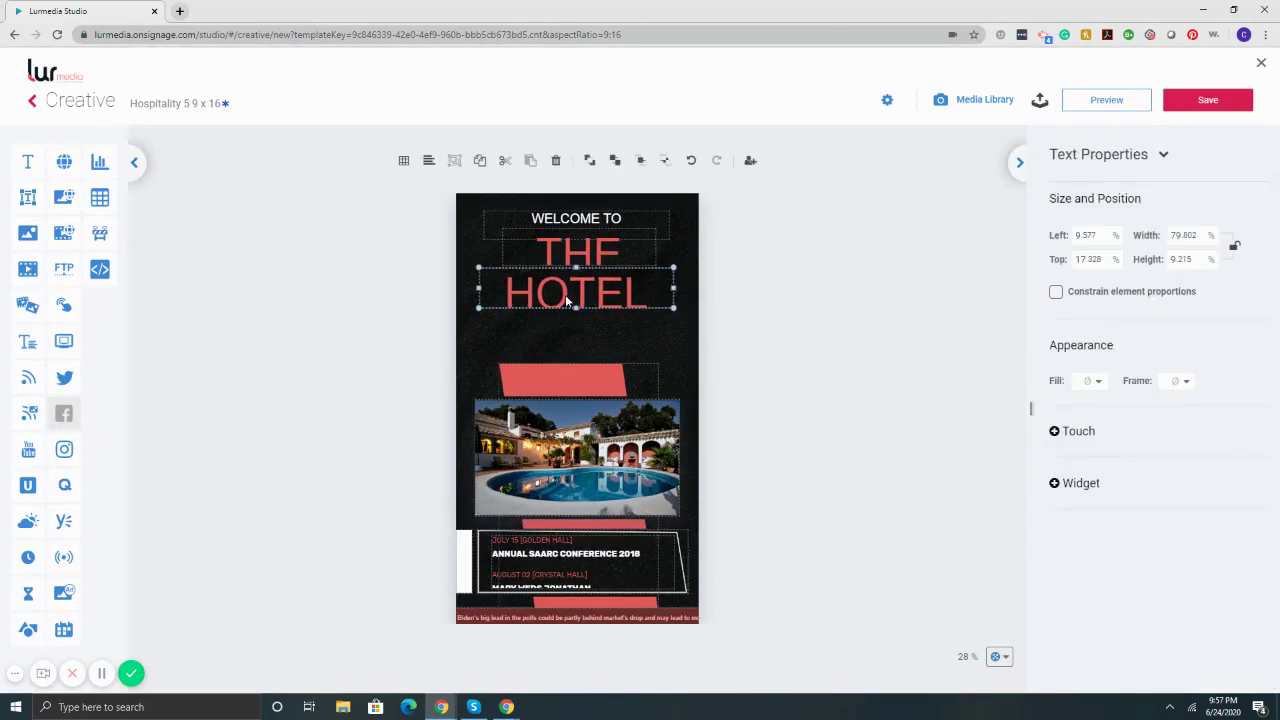
key("Delete")
left_click(584, 256)
key("Delete")
left_click(580, 220)
key("Delete")
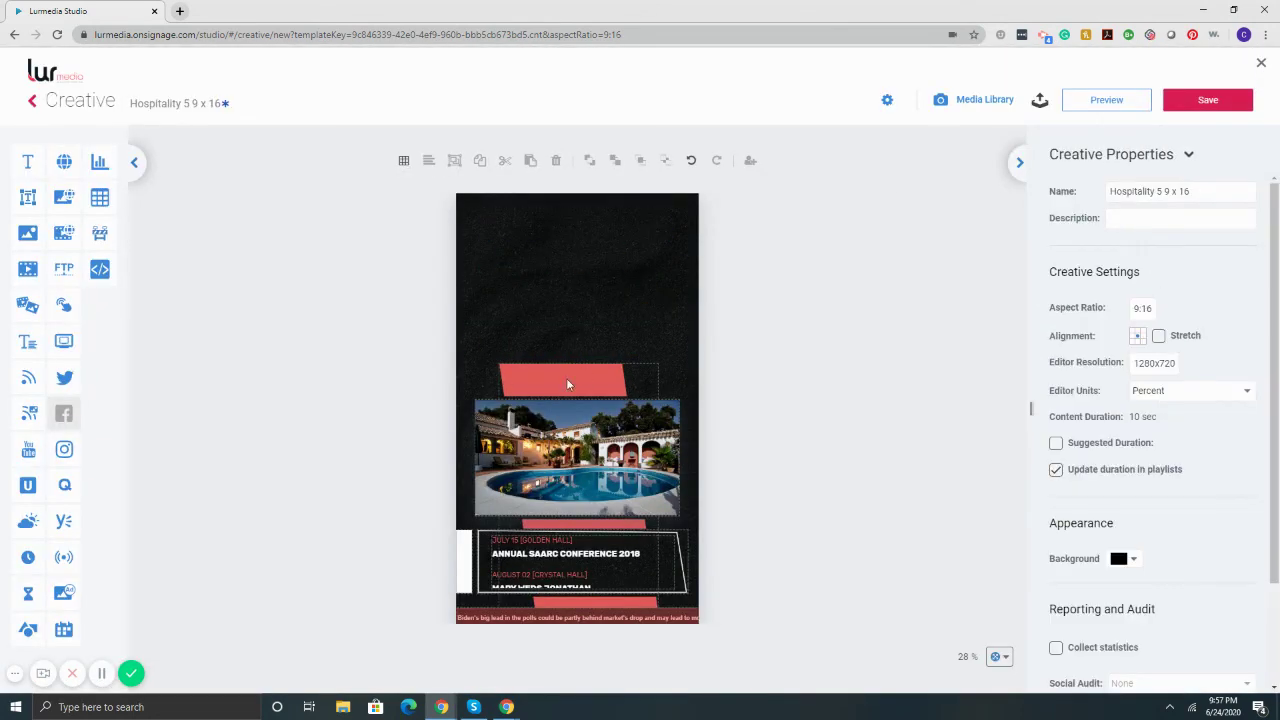
left_click(566, 378)
key("Delete")
- Place the pool slideshow across the creative's top with the event list and its frame beneath, and close the creative without saving
left_click_drag(575, 432, 552, 225)
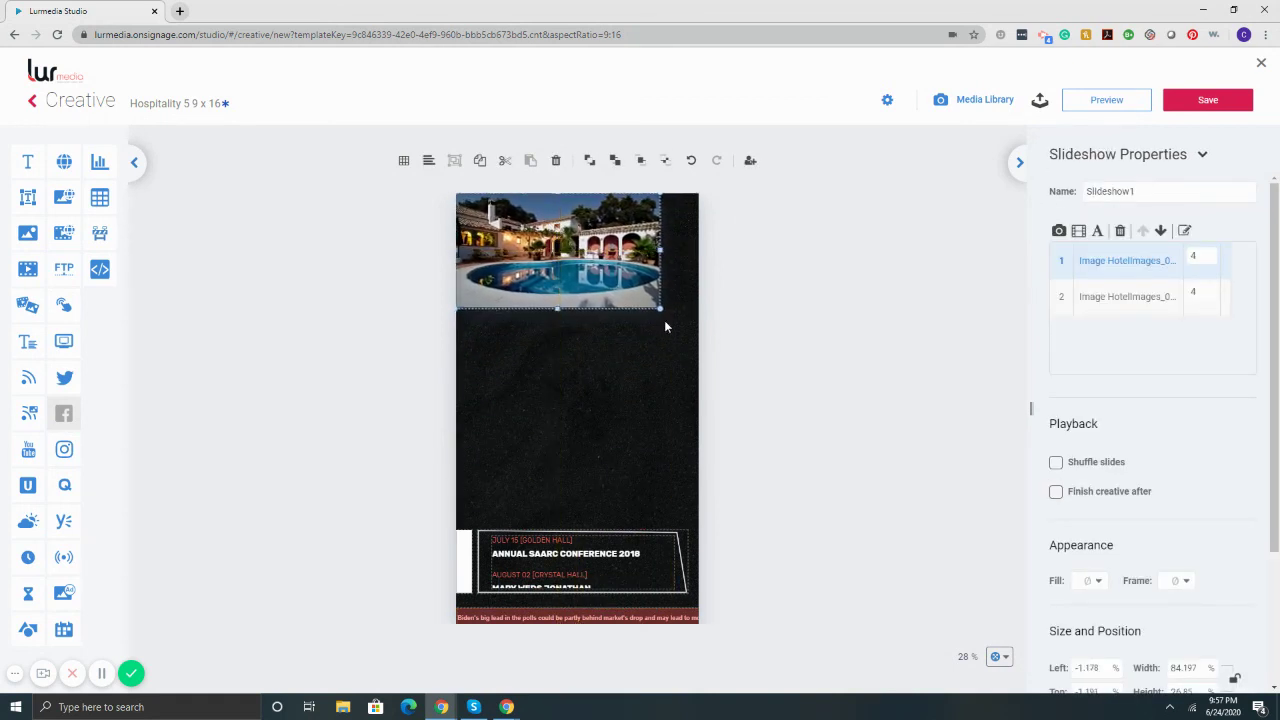
left_click_drag(668, 318, 697, 326)
left_click_drag(590, 550, 590, 370)
left_click_drag(589, 565, 574, 363)
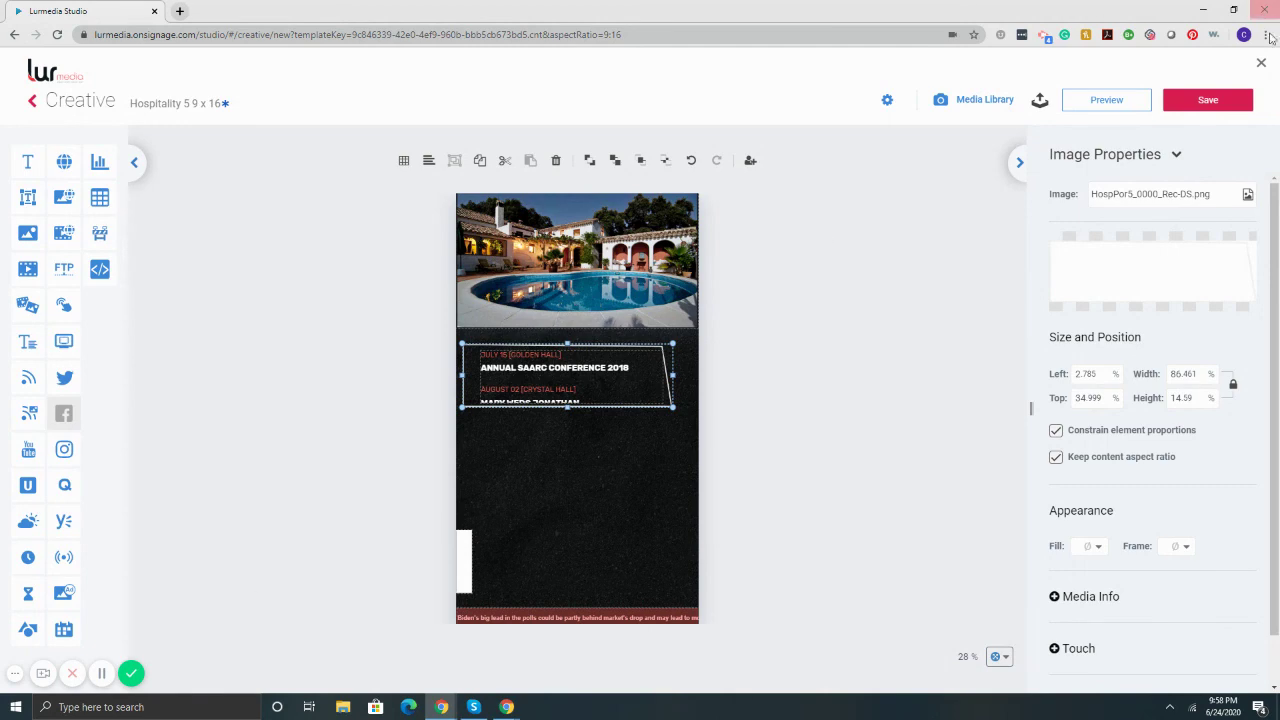
left_click(1261, 63)
left_click(703, 416)
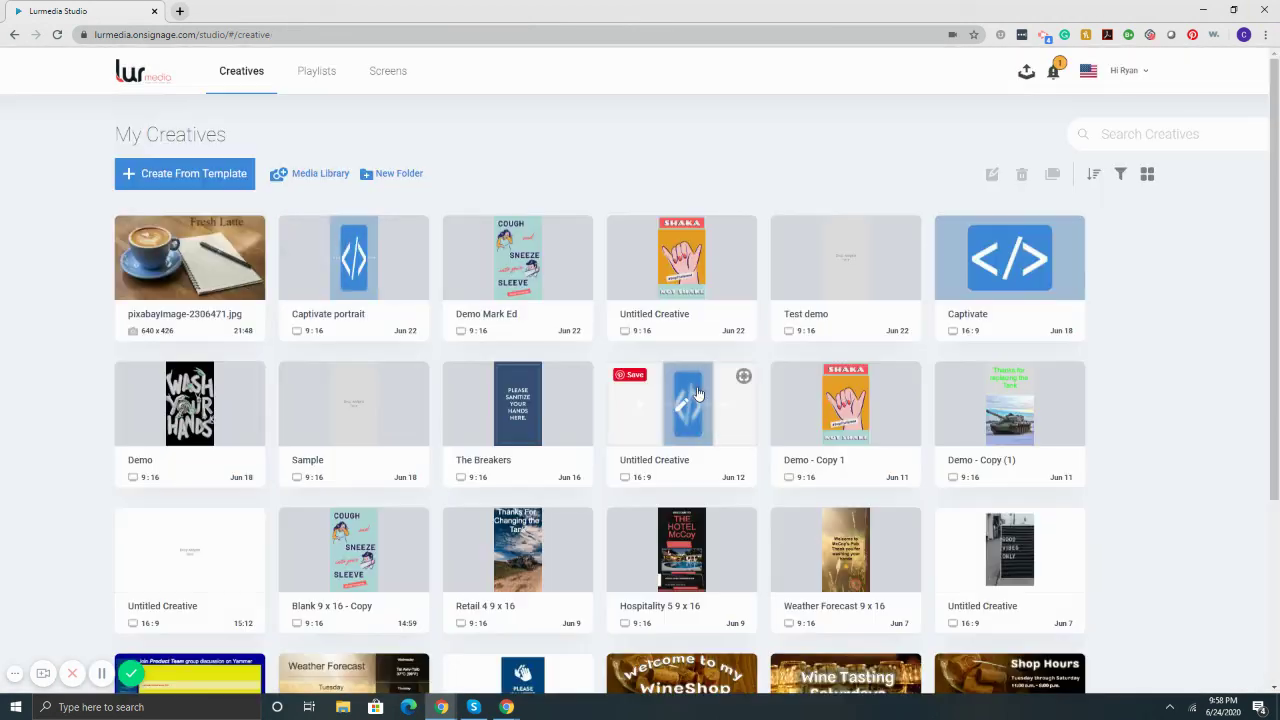